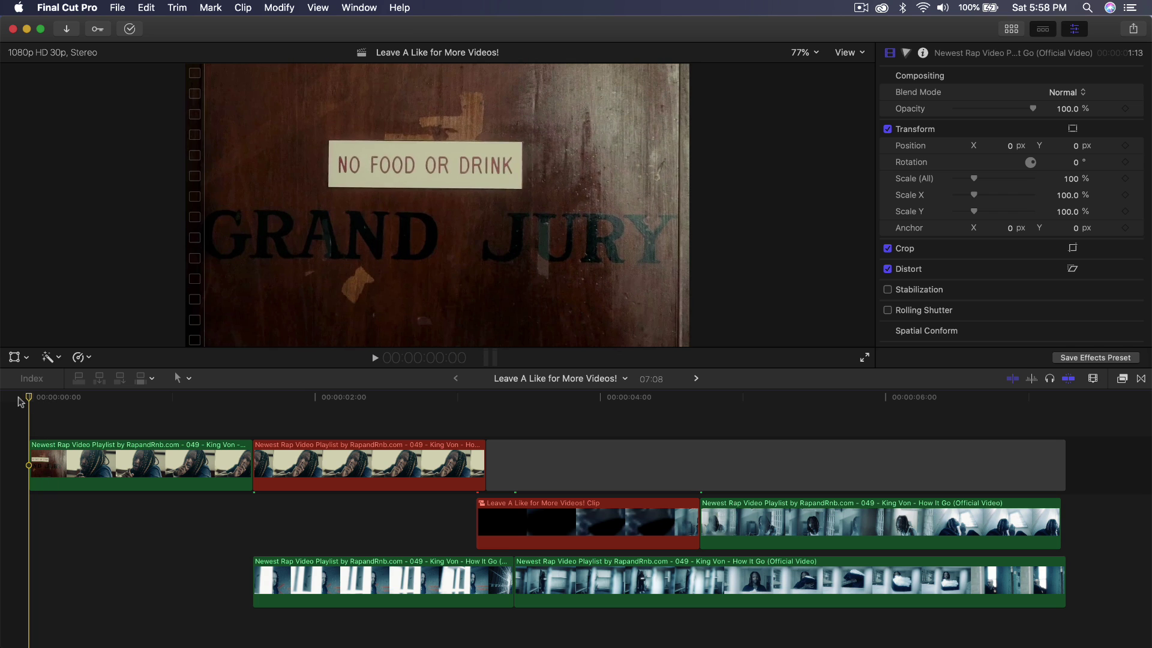
# - Play back the finished zoom-through-the-eye transition in the timeline from the beginning
pyautogui.press('space')
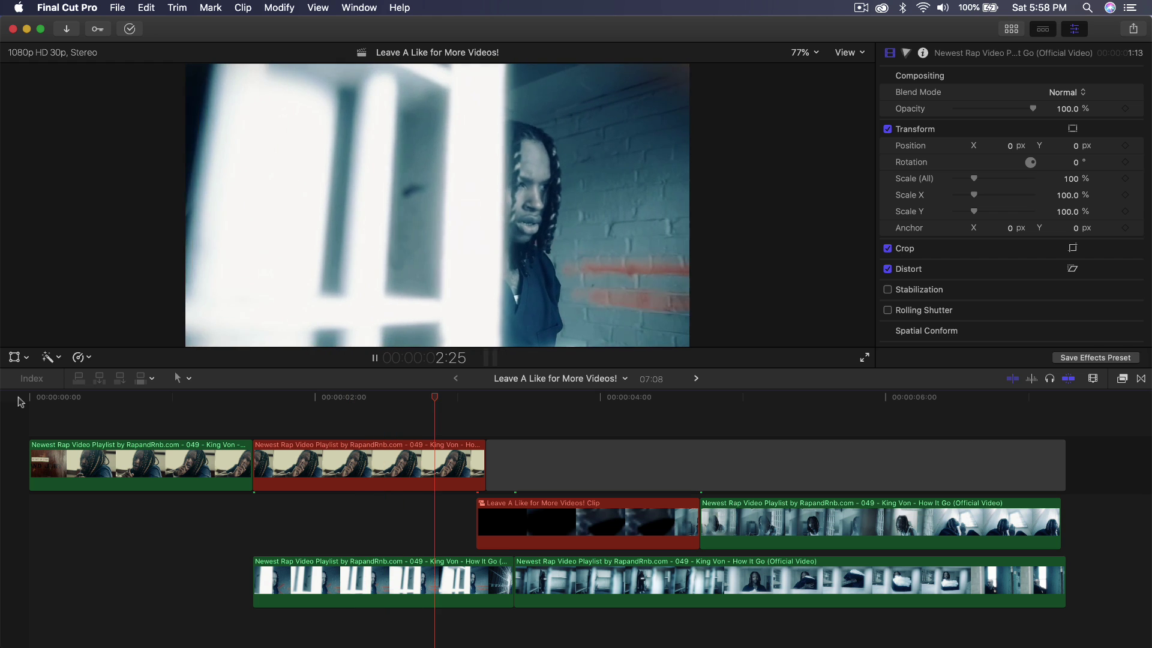
pyautogui.press('space')
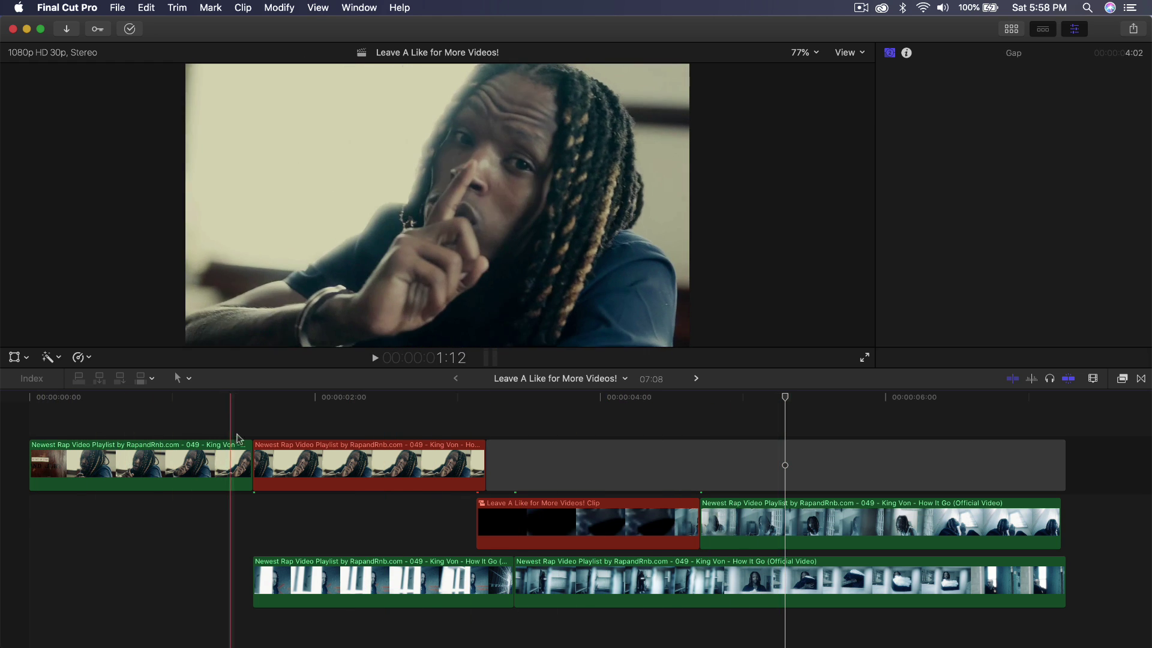
pyautogui.press('space')
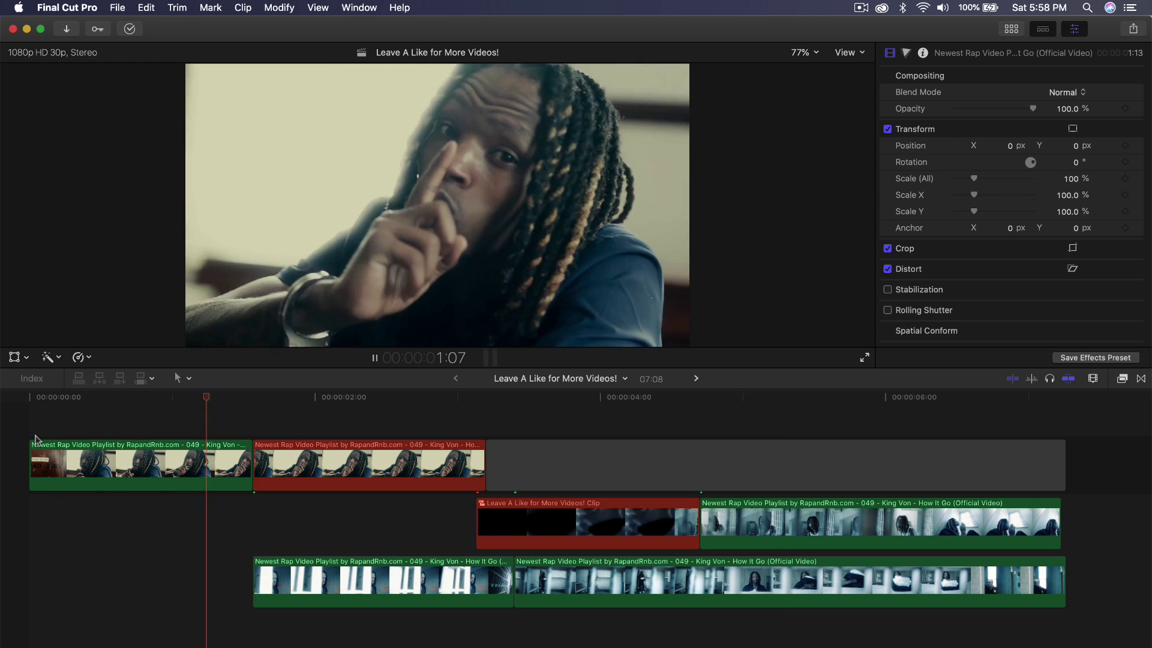
pyautogui.press('space')
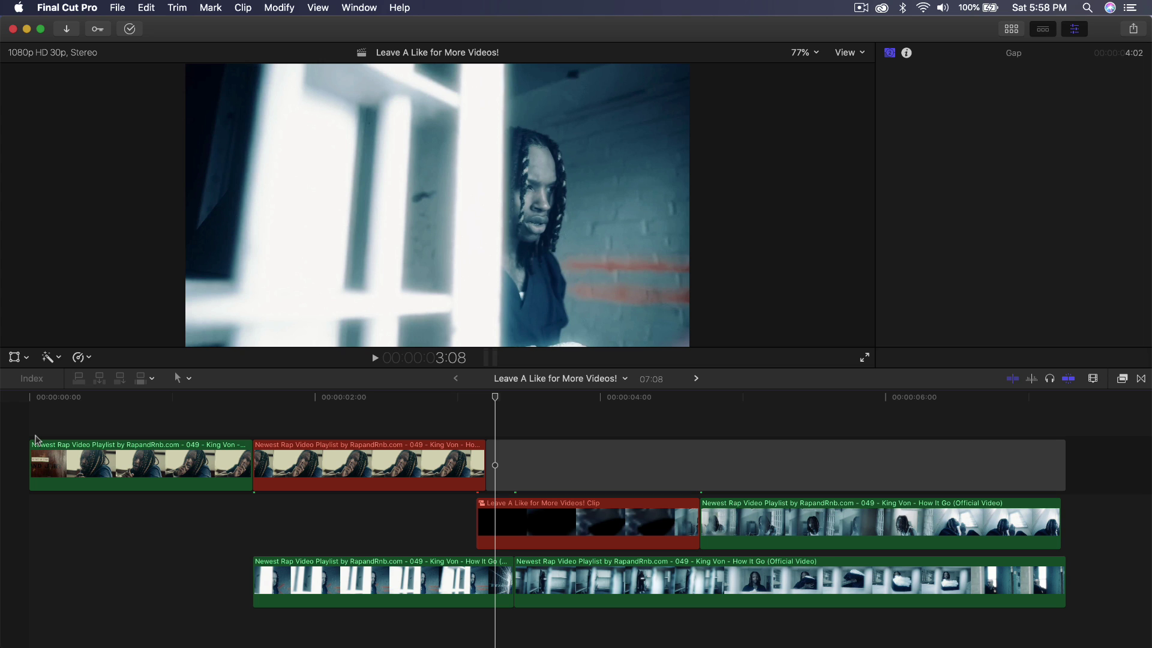
pyautogui.press('space')
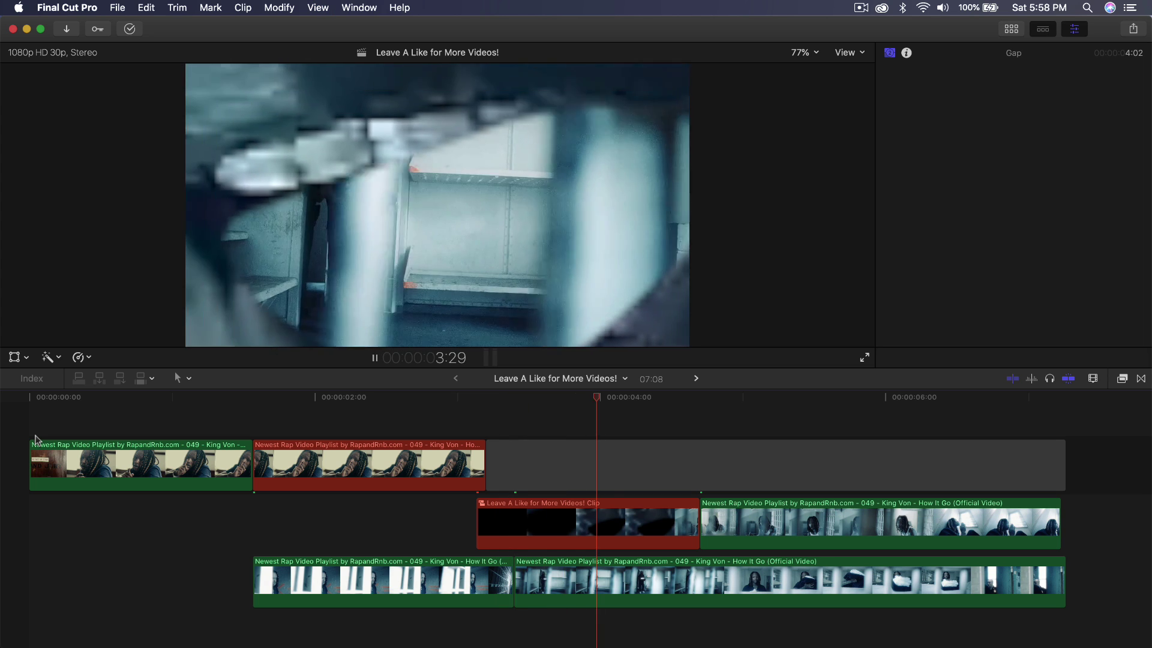
pyautogui.press('space')
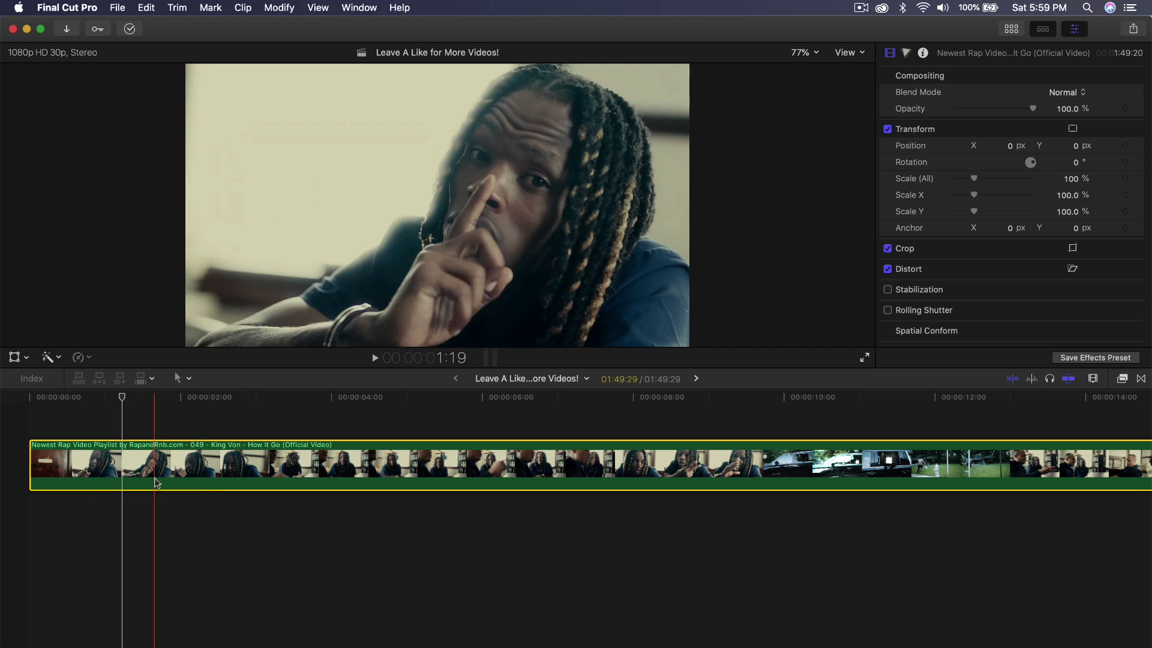
# - Add a freeze frame to the clip at 1:16, where the finger is held over the lips
pyautogui.click(144, 477)
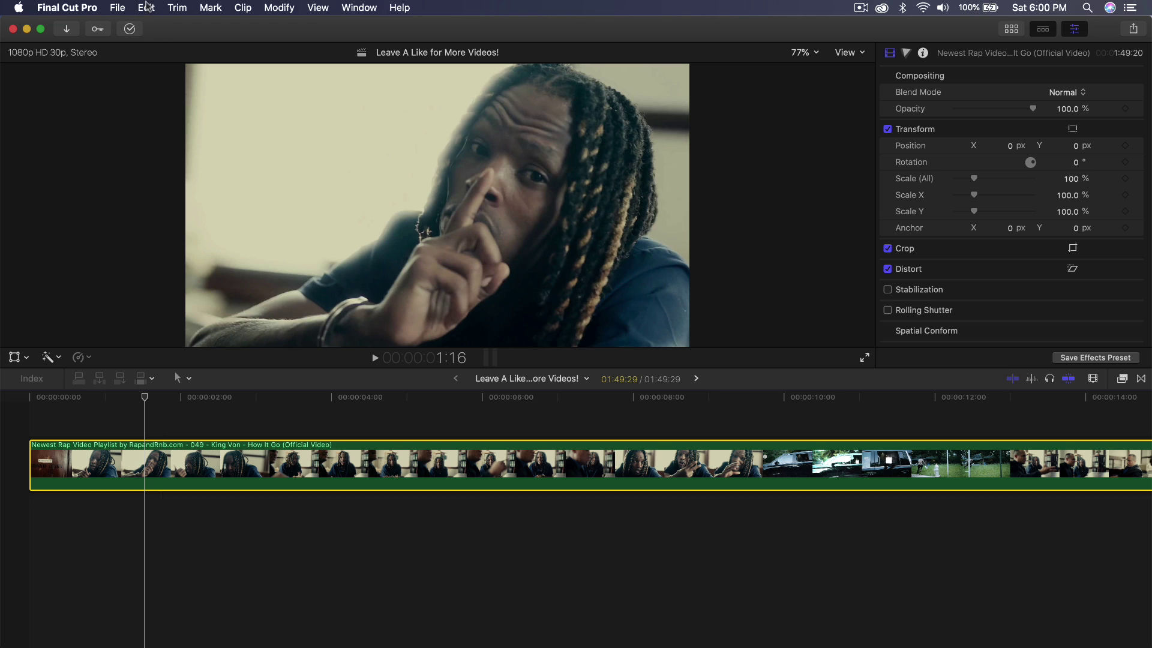
pyautogui.click(146, 7)
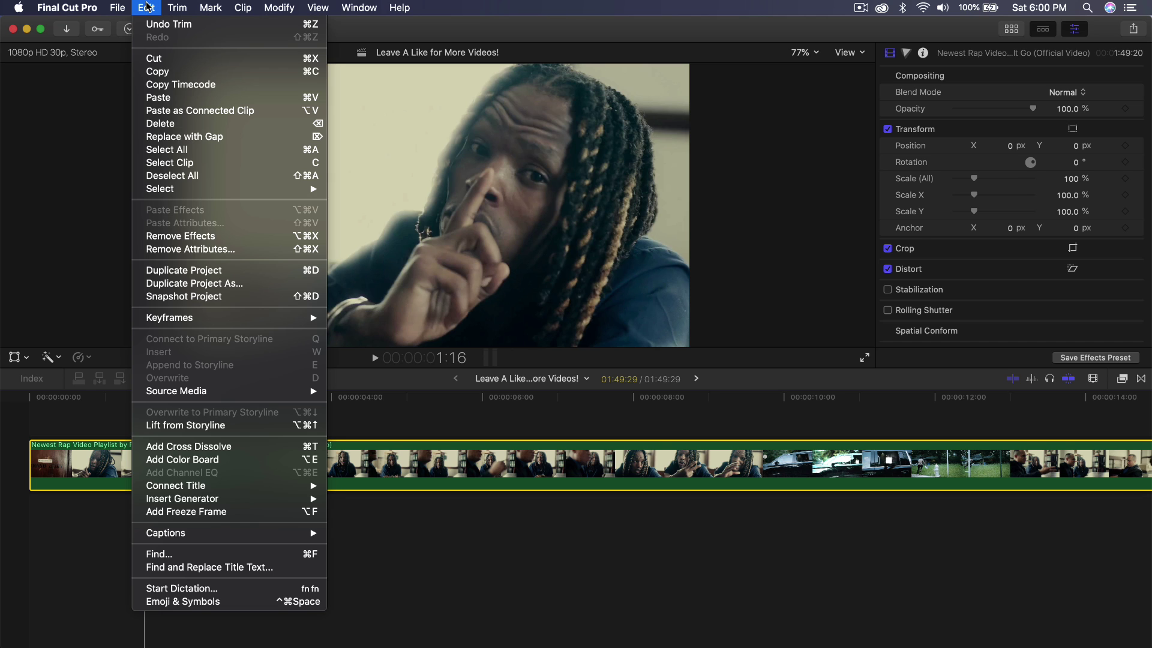
pyautogui.click(201, 511)
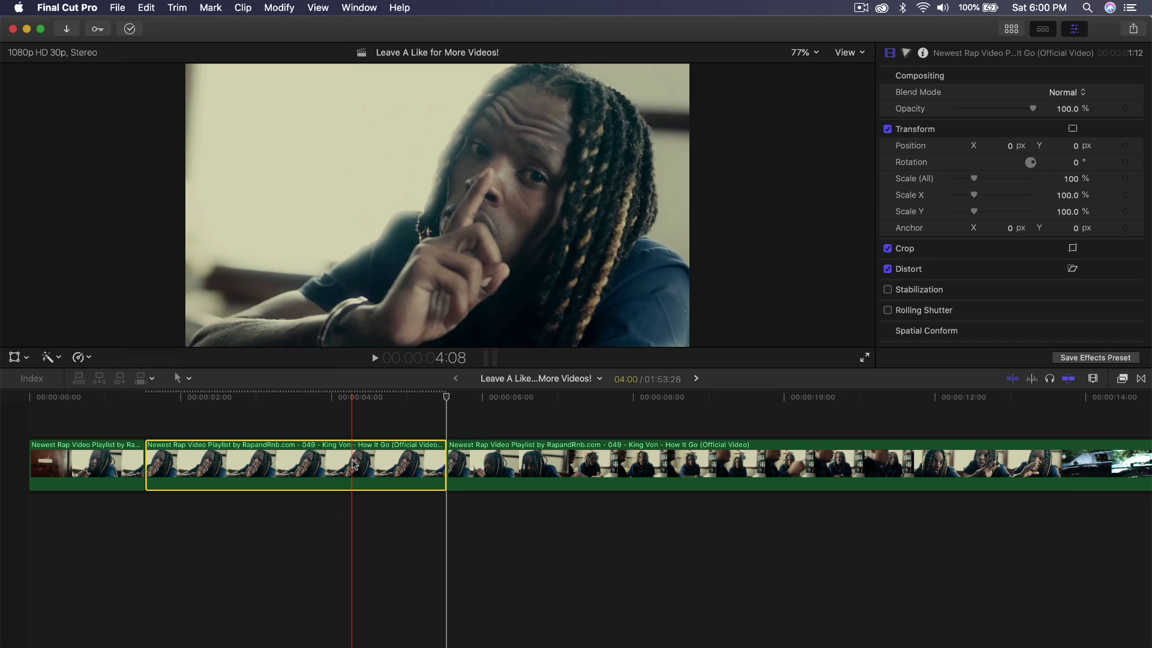
# - Shorten the freeze frame from its end to a duration of 2:10 and play it back
pyautogui.click(162, 397)
pyautogui.moveTo(168, 399); pyautogui.dragTo(145, 403)
pyautogui.moveTo(441, 451); pyautogui.dragTo(318, 451)
pyautogui.press('space')
pyautogui.press('space')
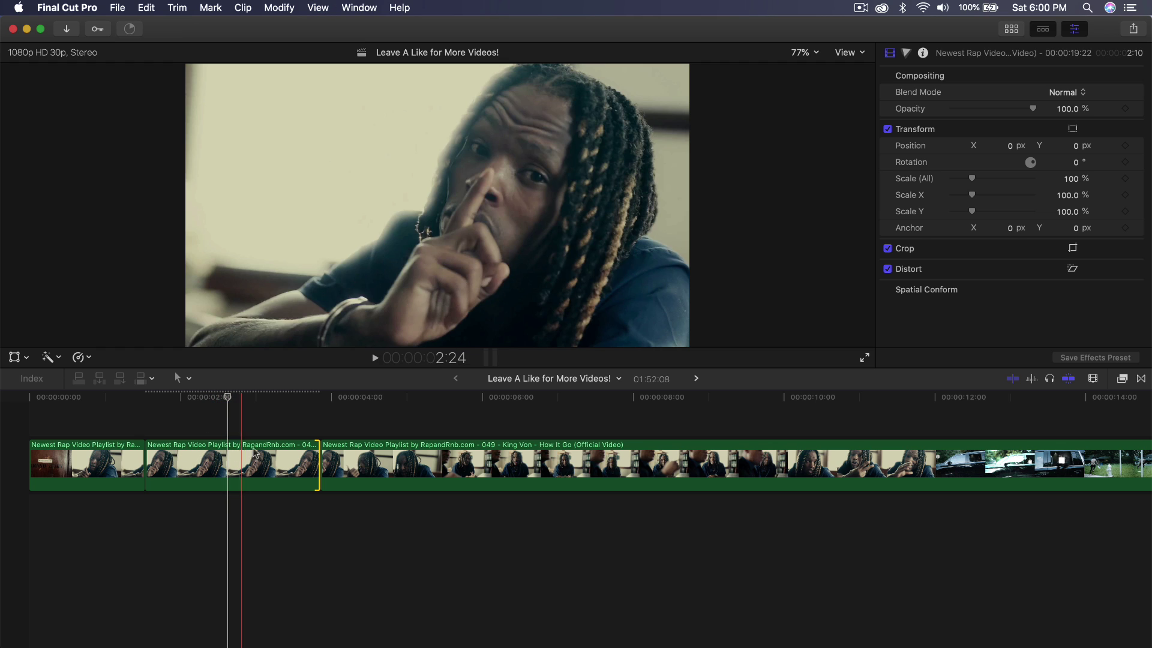
# - Try shortening the freeze frame to 18 frames, play it back, and undo that trim
pyautogui.moveTo(313, 456); pyautogui.dragTo(188, 456)
pyautogui.press('space')
pyautogui.press('space')
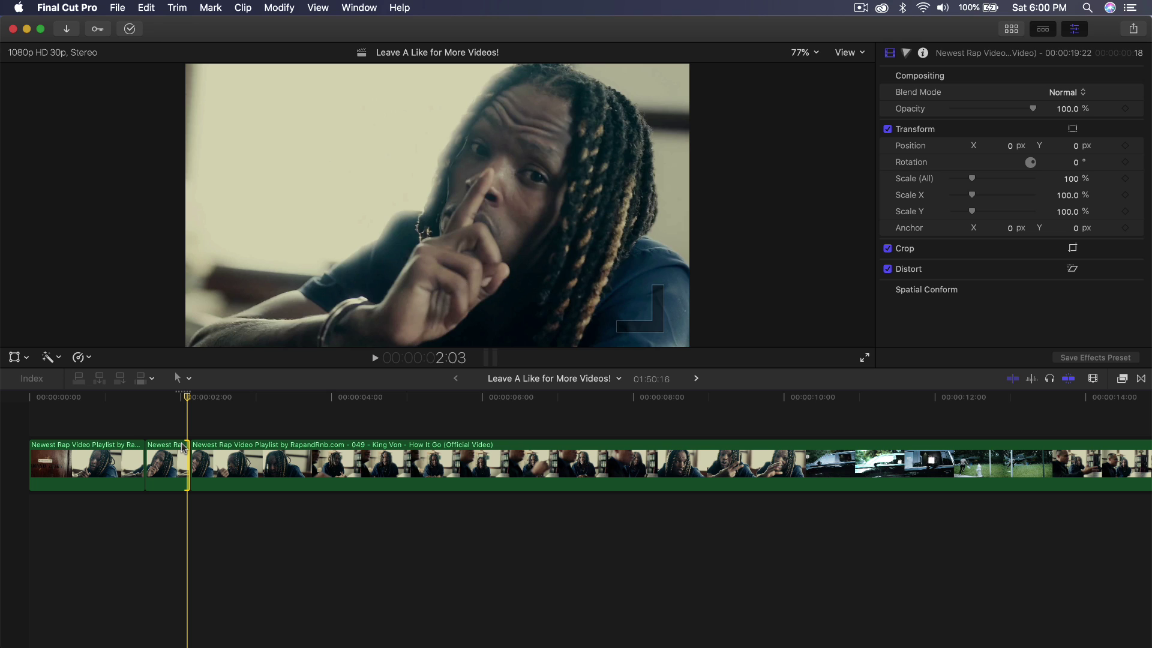
pyautogui.press('super+z')
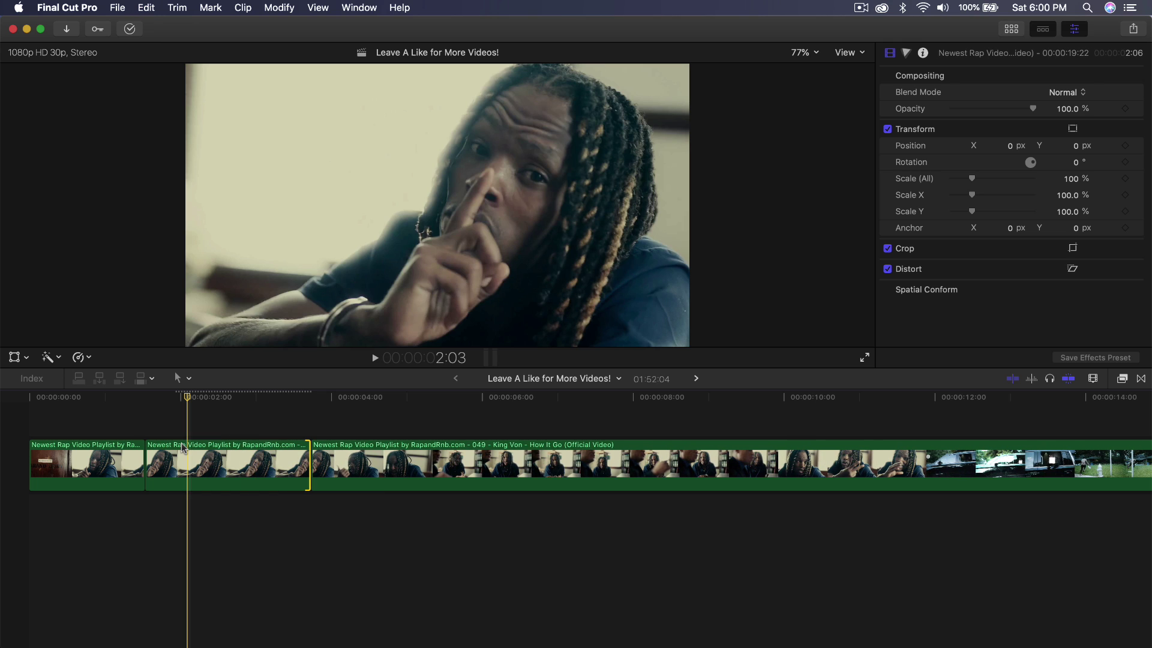
# - Assign the Copy 2 video role to the freeze frame clip
pyautogui.click(175, 457)
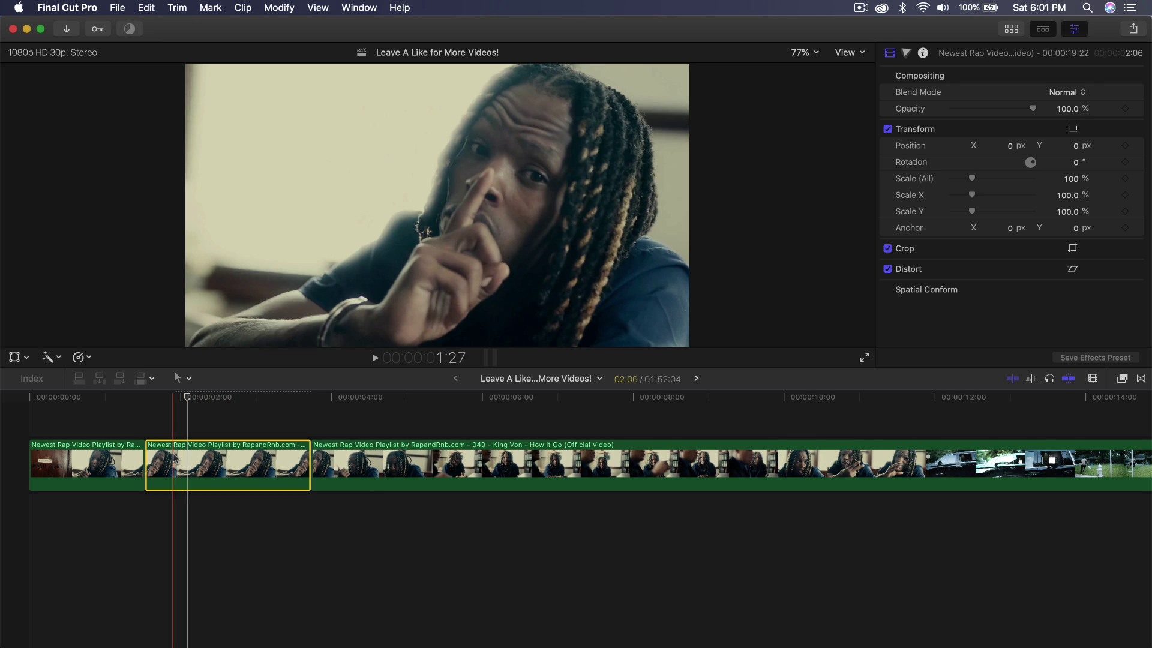
pyautogui.rightClick(245, 461)
pyautogui.click(225, 457)
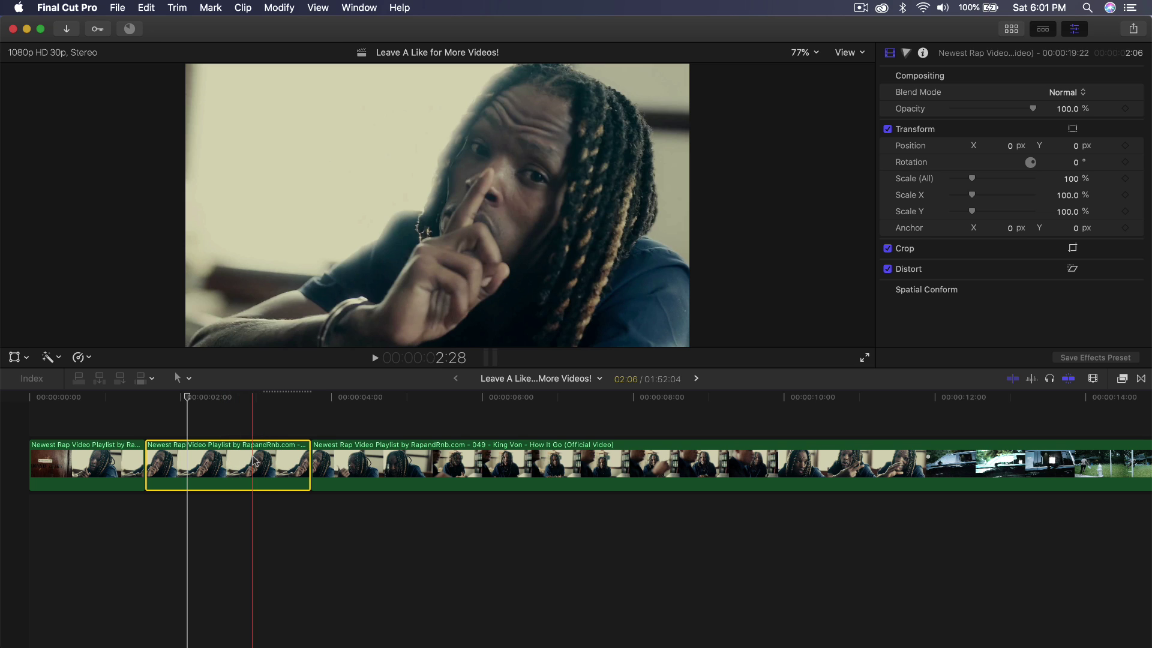
pyautogui.rightClick(253, 456)
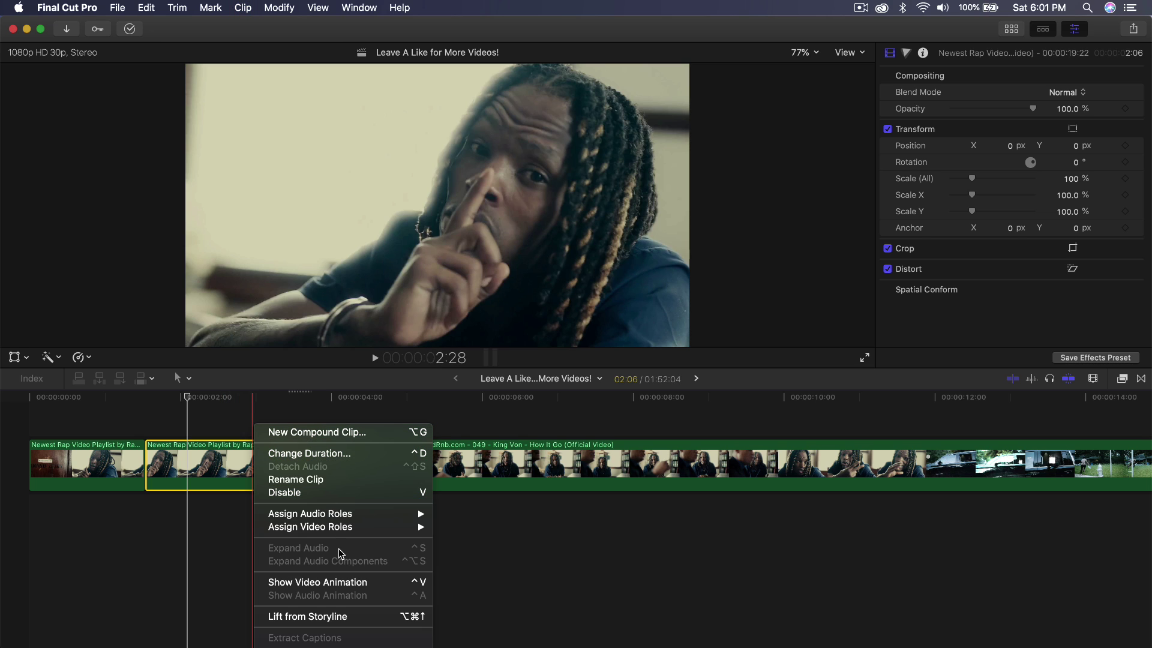
pyautogui.moveTo(366, 515)
pyautogui.moveTo(324, 532)
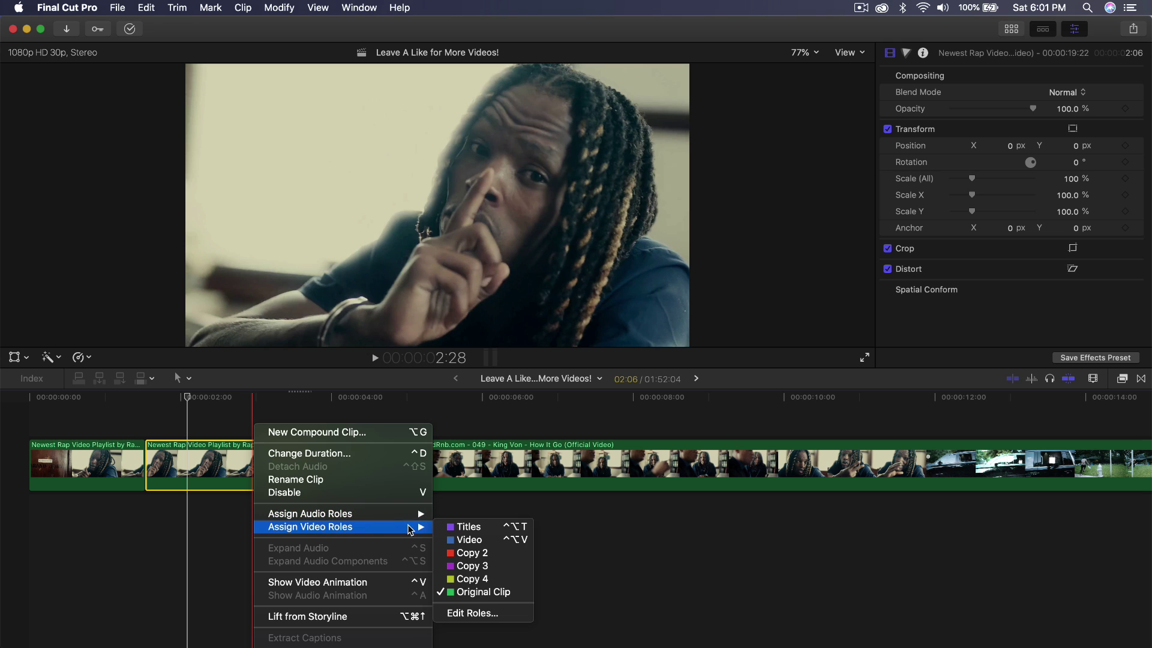
pyautogui.click(475, 555)
# - Apply the Draw Mask effect from the Masks category to the freeze frame clip
pyautogui.press('v')
pyautogui.click(183, 420)
pyautogui.moveTo(183, 397); pyautogui.dragTo(222, 398)
pyautogui.click(250, 466)
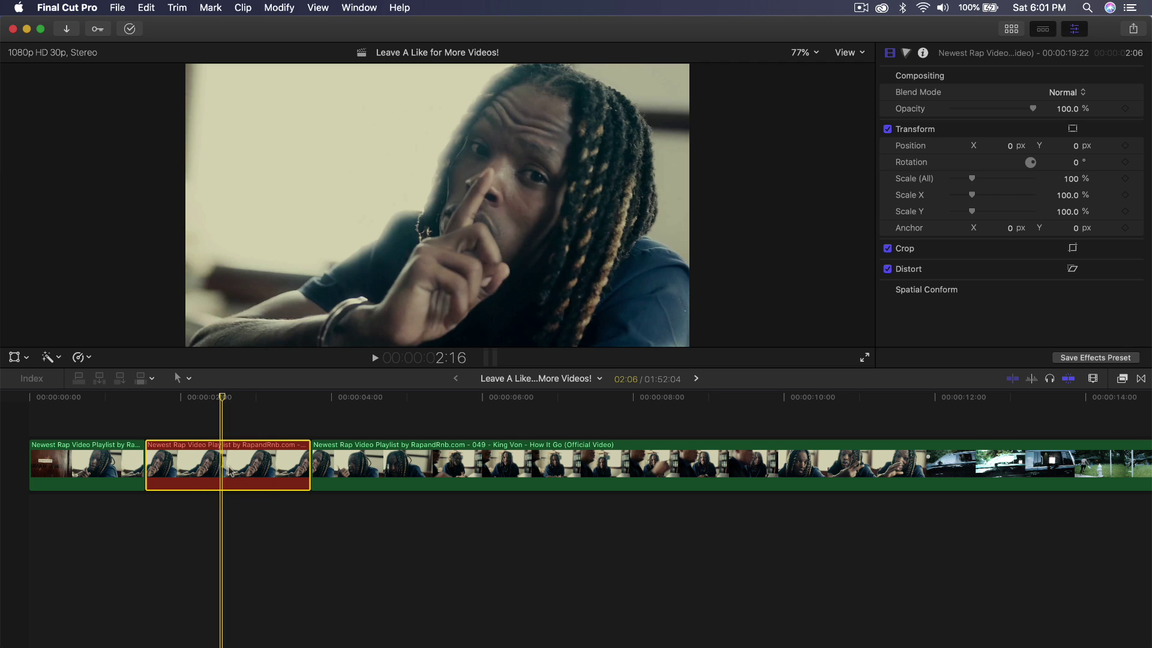
pyautogui.click(1122, 380)
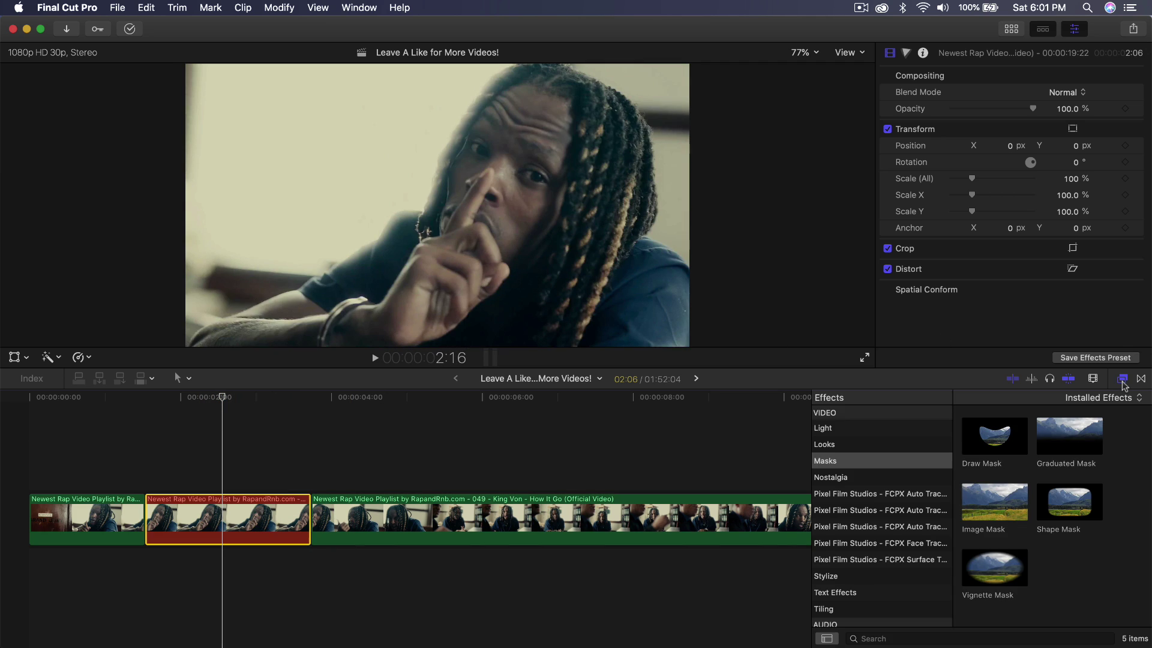
pyautogui.click(830, 461)
pyautogui.moveTo(987, 435)
pyautogui.mouseDown()
pyautogui.moveTo(616, 360)
pyautogui.moveTo(154, 526)
pyautogui.moveTo(204, 507)
pyautogui.mouseUp()
pyautogui.click(1122, 379)
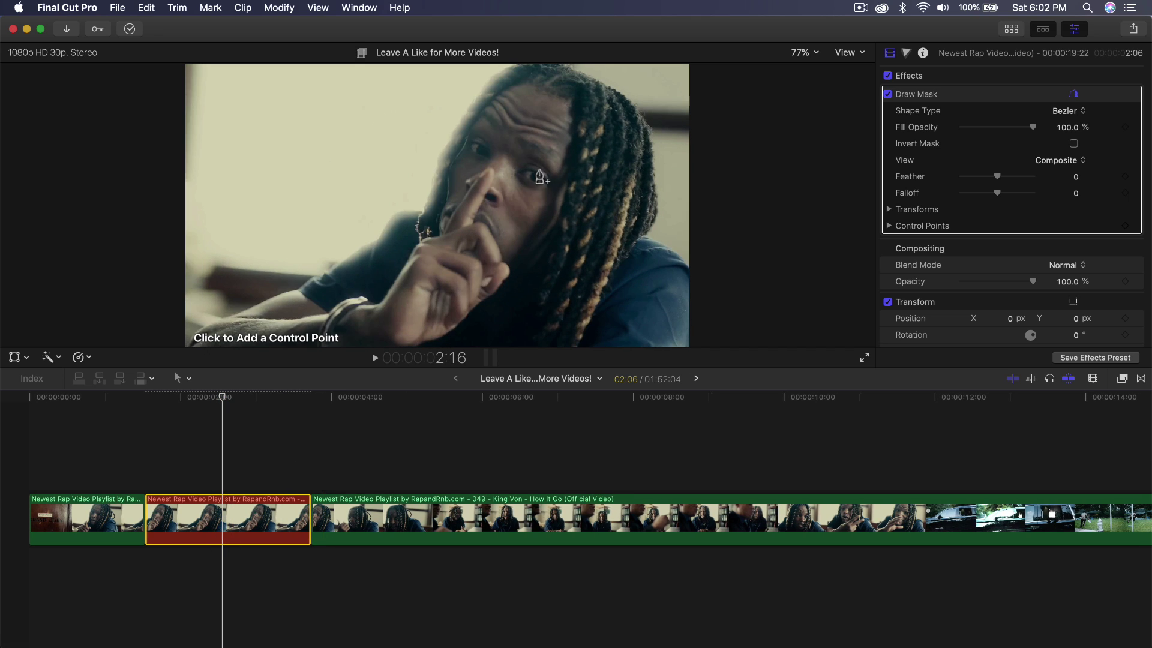
# - Enlarge the view to 200% and draw a closed mask outline around the fully visible eye beside the braids
pyautogui.click(810, 53)
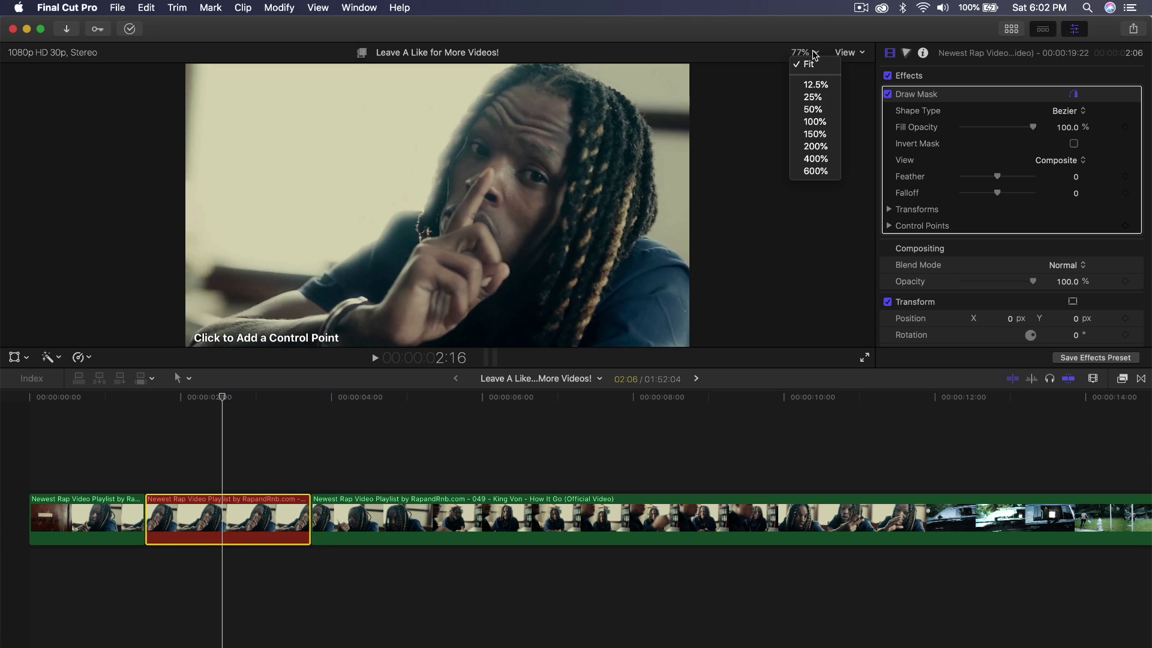
pyautogui.click(814, 150)
pyautogui.moveTo(861, 201)
pyautogui.mouseDown()
pyautogui.moveTo(856, 192)
pyautogui.moveTo(856, 205)
pyautogui.mouseUp()
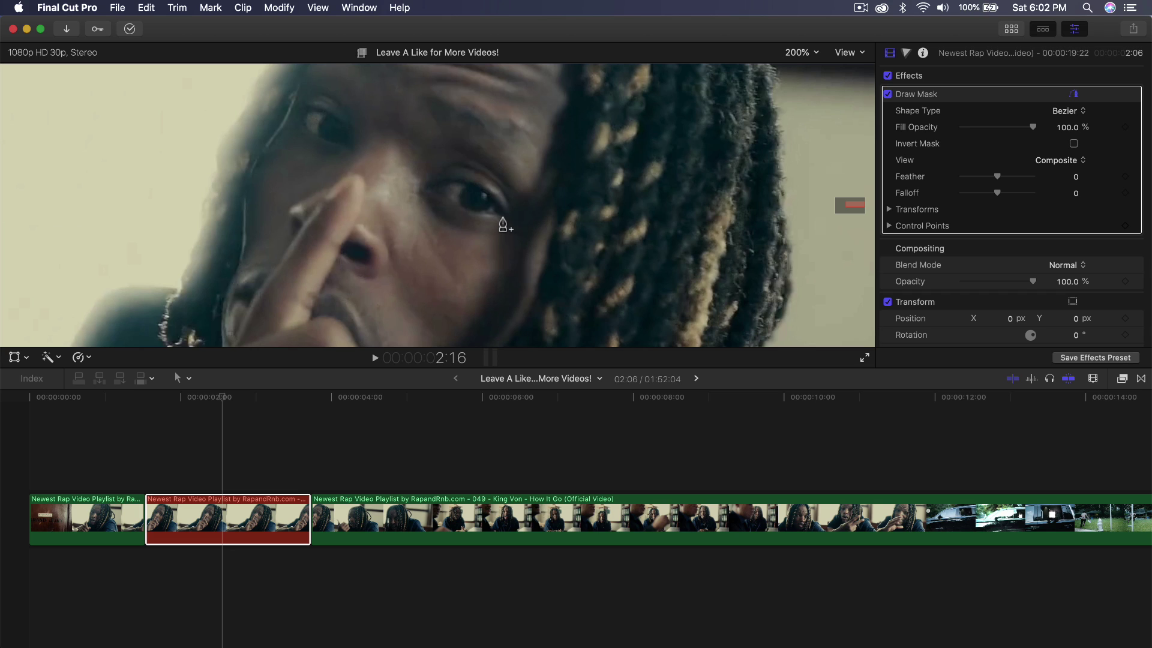
pyautogui.moveTo(480, 191); pyautogui.dragTo(419, 193)
pyautogui.press('super+z')
pyautogui.press('super+shift+z')
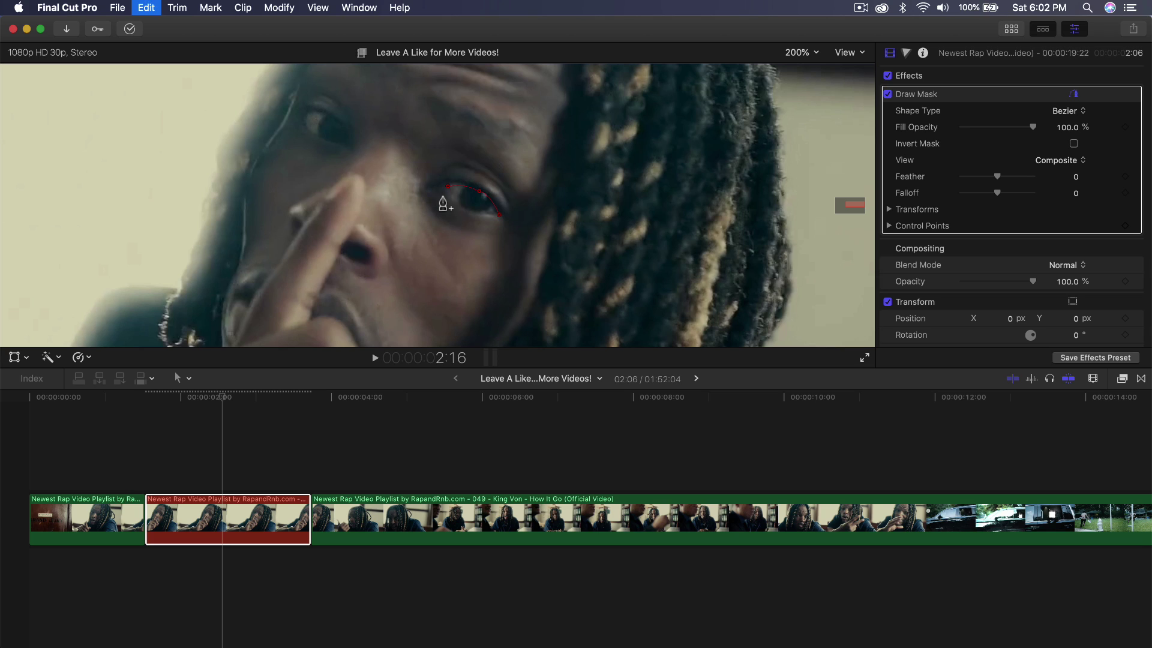
pyautogui.moveTo(457, 204); pyautogui.dragTo(467, 209)
pyautogui.click(499, 214)
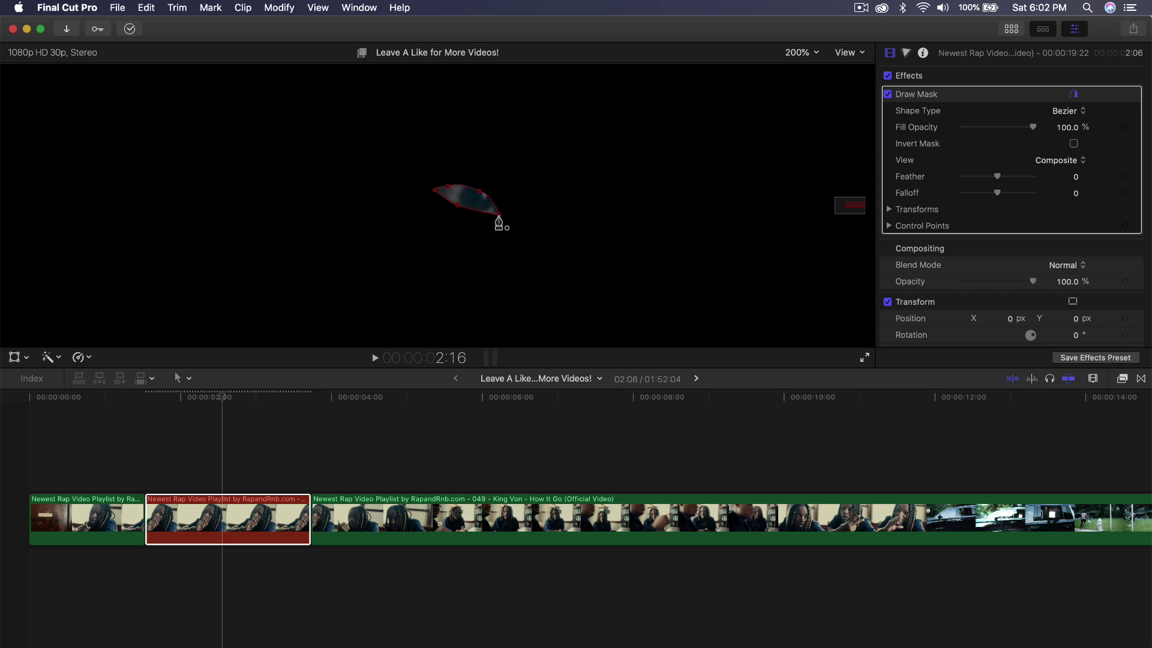
# - Fit the whole frame in view and invert the eye mask so the eye is cut out
pyautogui.click(801, 53)
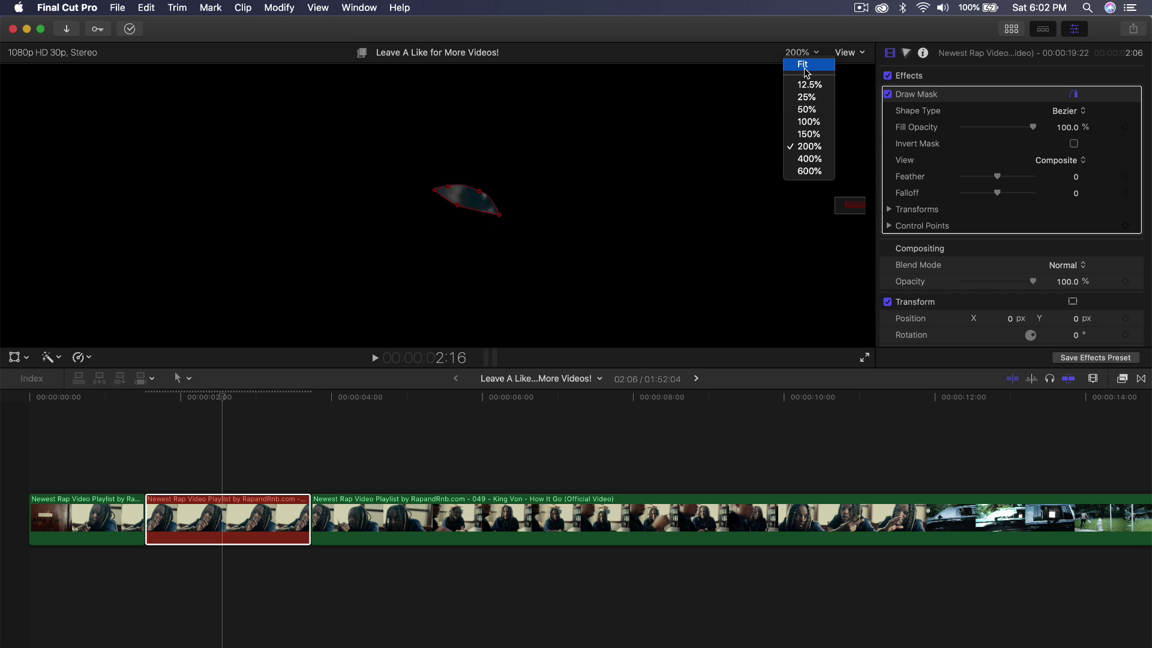
pyautogui.click(803, 67)
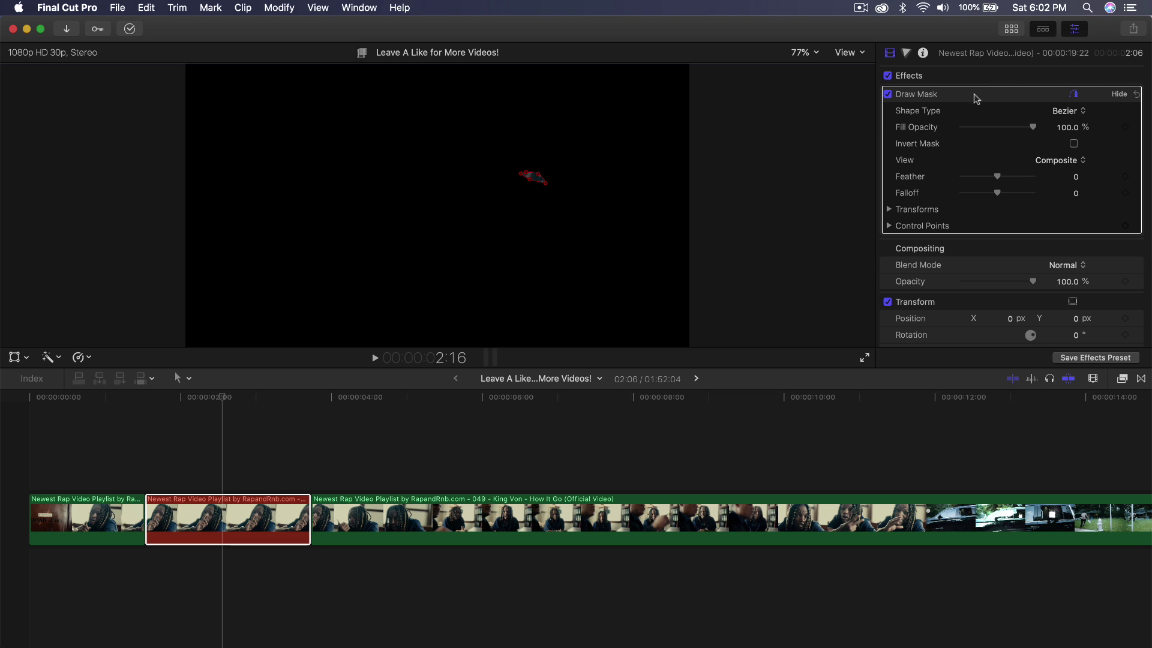
pyautogui.click(1074, 144)
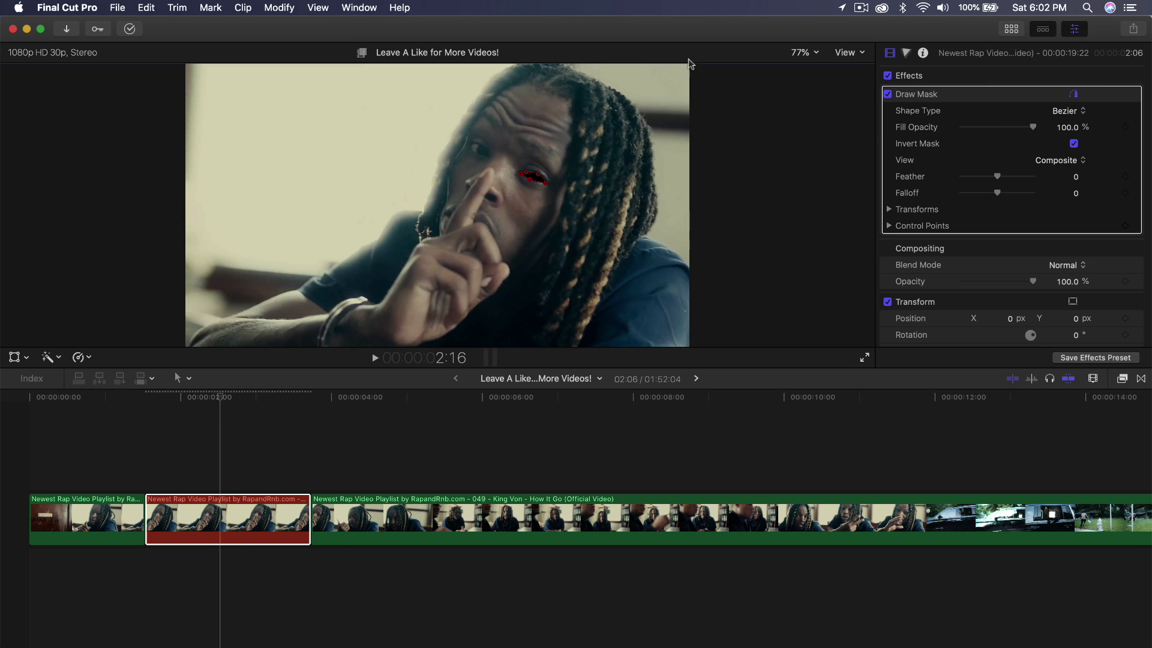
# - Set the eye mask's Feather to 13.0, checking it at 200% before fitting the whole frame in view again
pyautogui.click(819, 55)
pyautogui.click(816, 146)
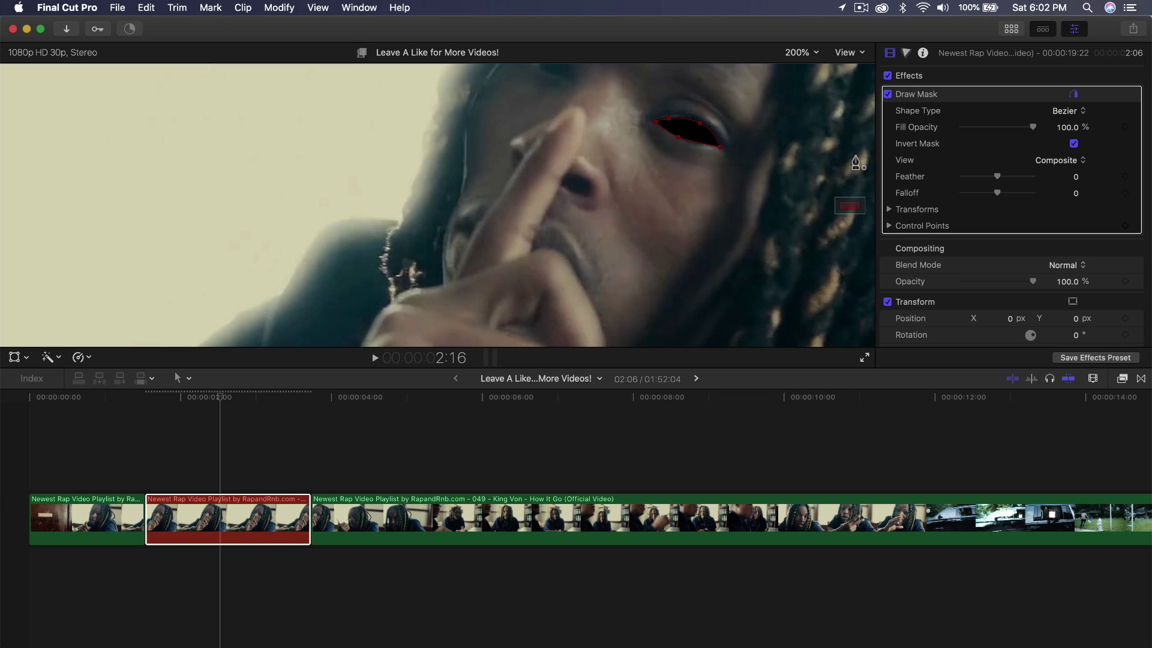
pyautogui.scroll(-1, 852, 204)
pyautogui.hscroll(3, 852, 204)
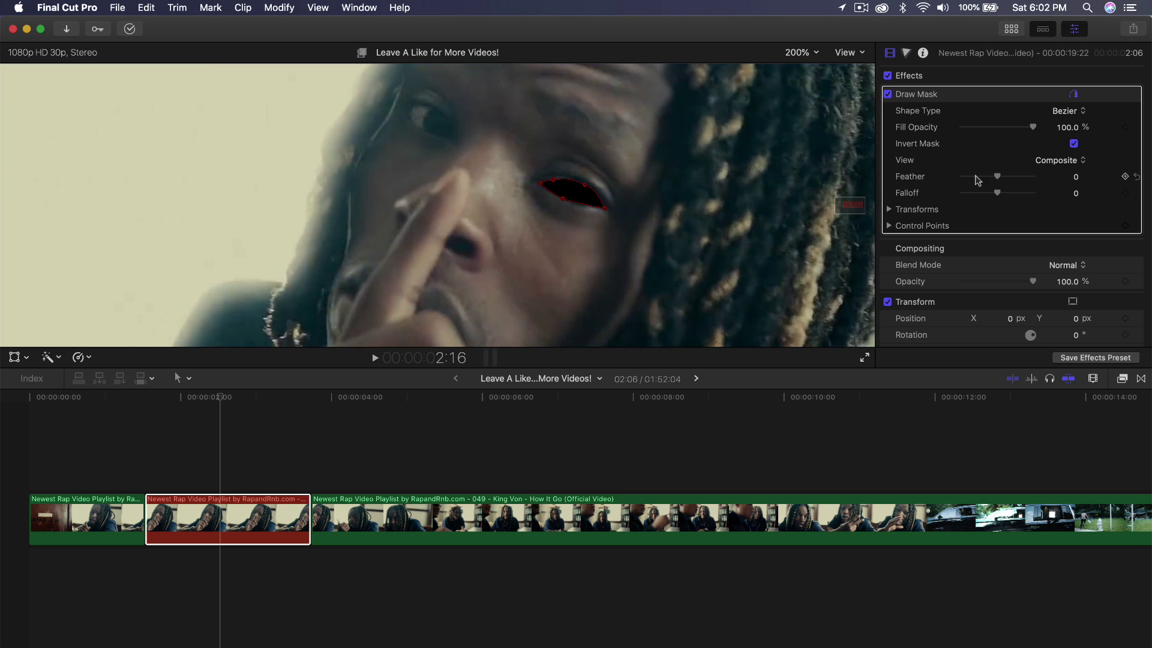
pyautogui.moveTo(998, 178); pyautogui.dragTo(1003, 183)
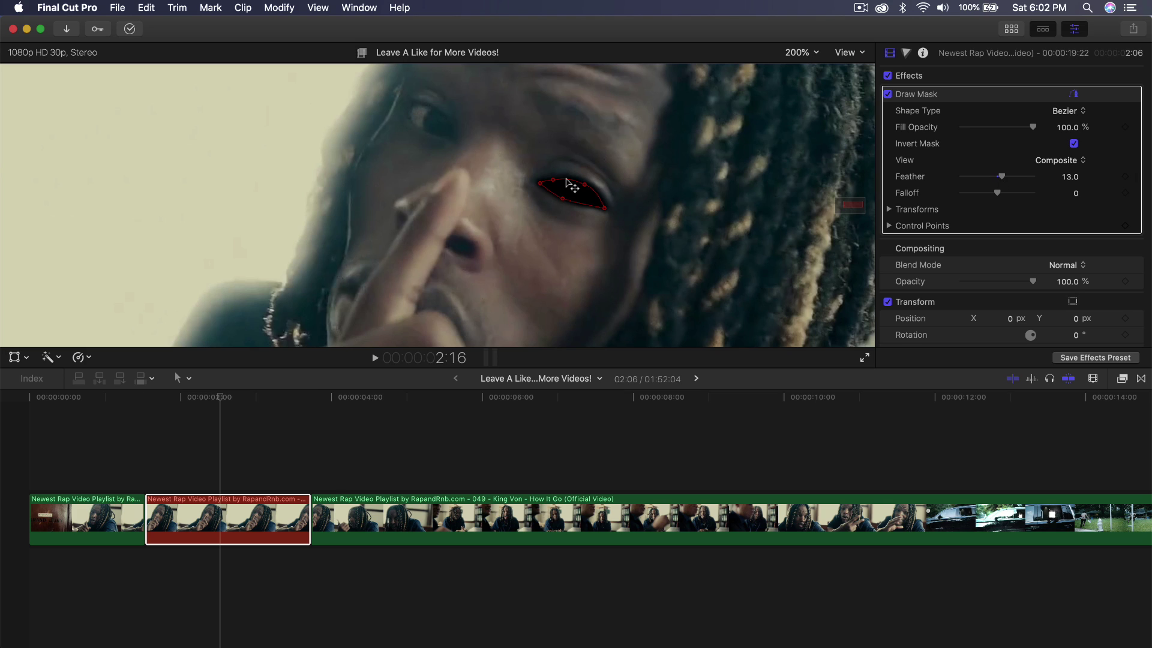
pyautogui.click(800, 53)
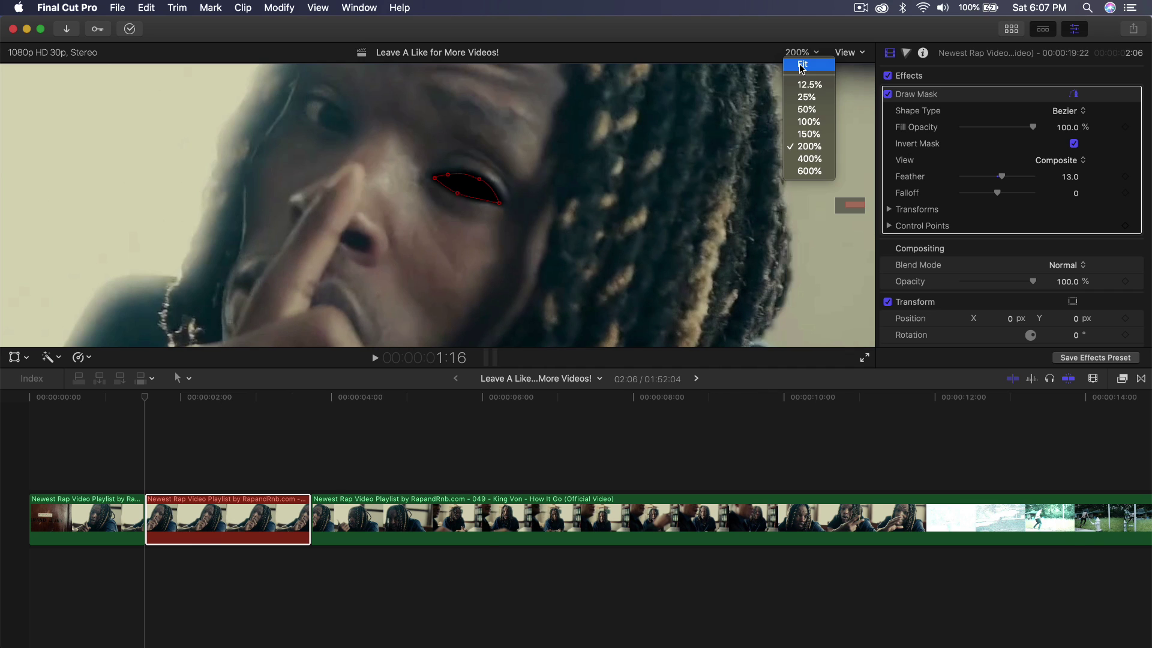
pyautogui.click(799, 64)
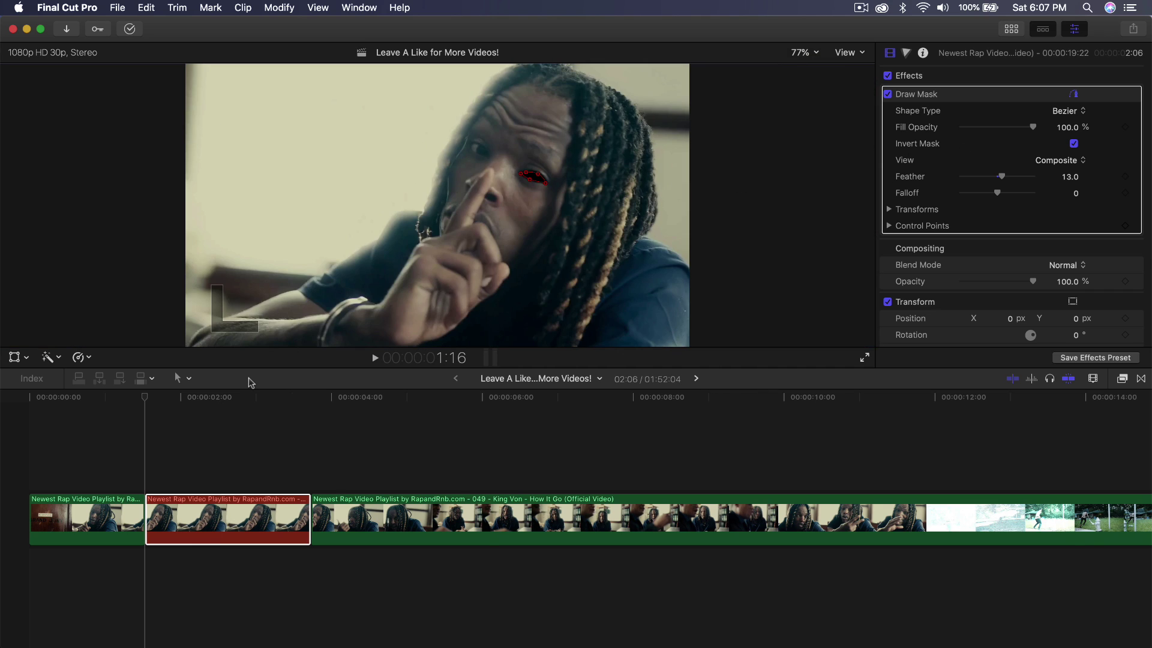
# - Add Position and Scale (All) keyframes at the start of the freeze frame, at 1:16
pyautogui.moveTo(180, 398); pyautogui.dragTo(146, 403)
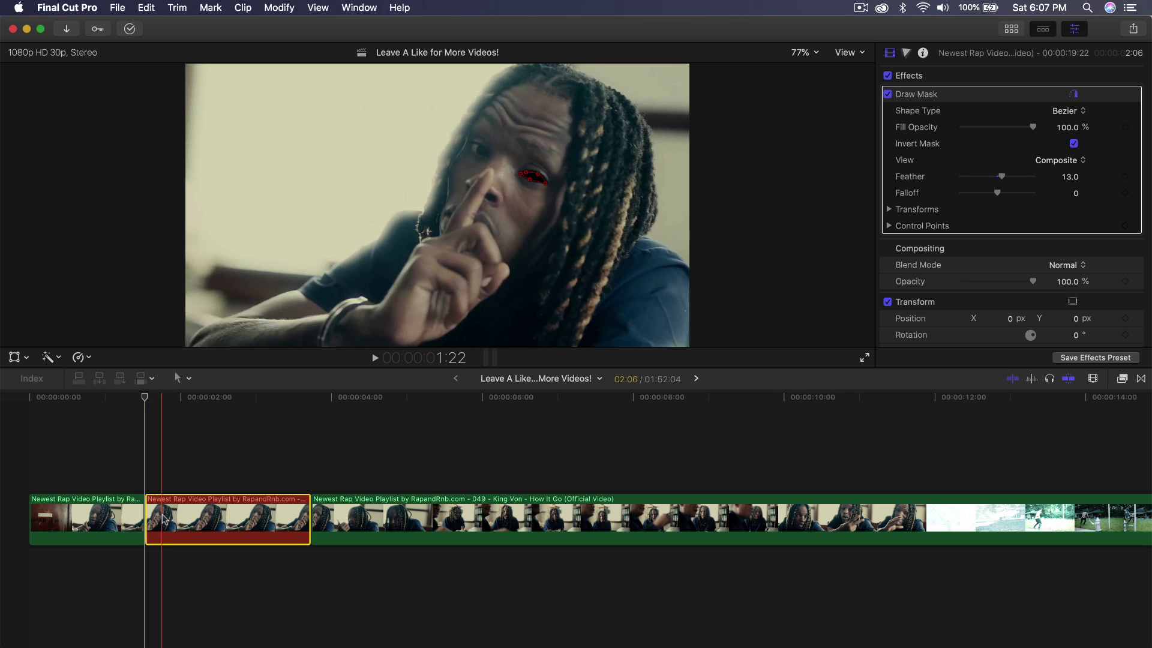
pyautogui.press('v')
pyautogui.press('v')
pyautogui.press('v')
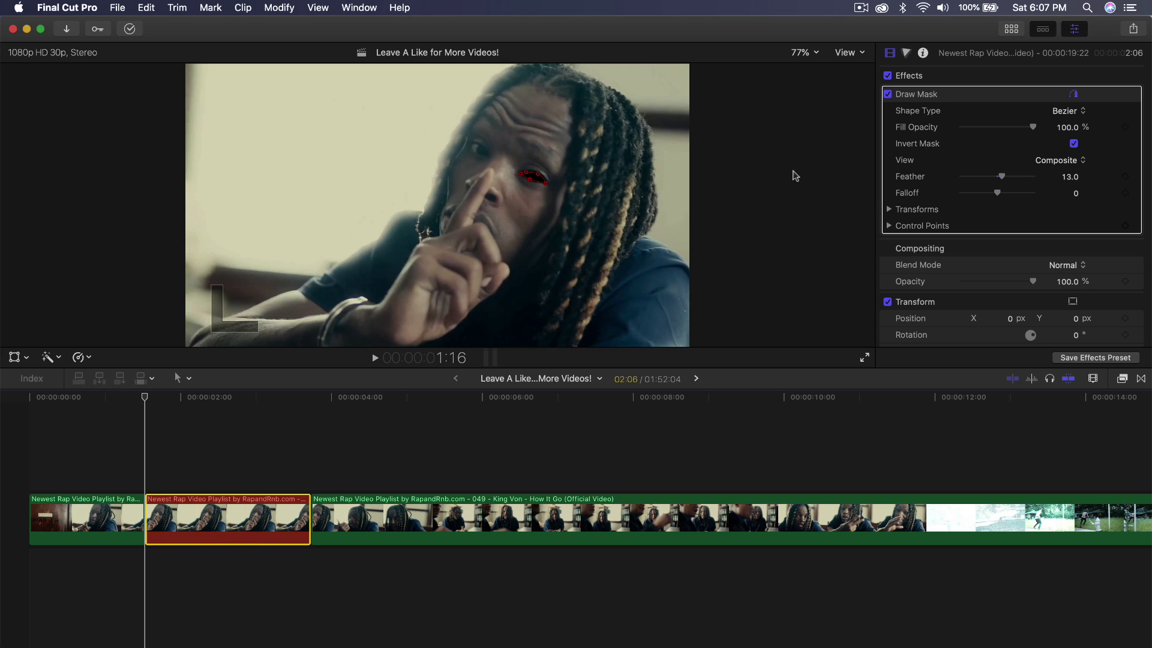
pyautogui.scroll(-5, 983, 172)
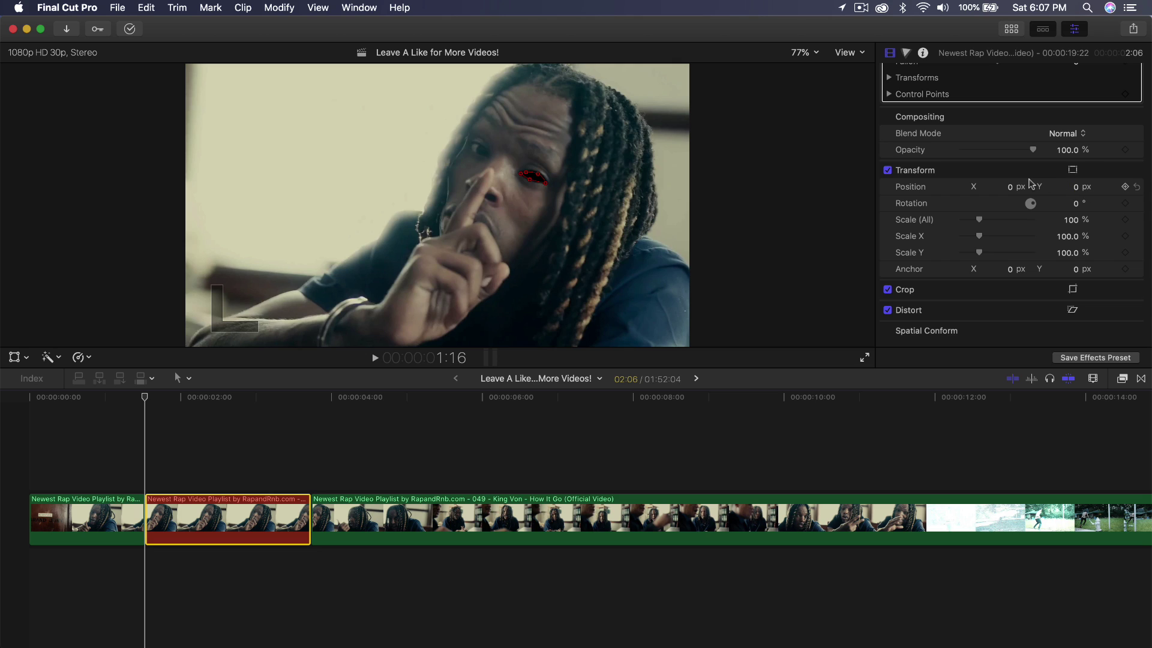
pyautogui.click(1126, 188)
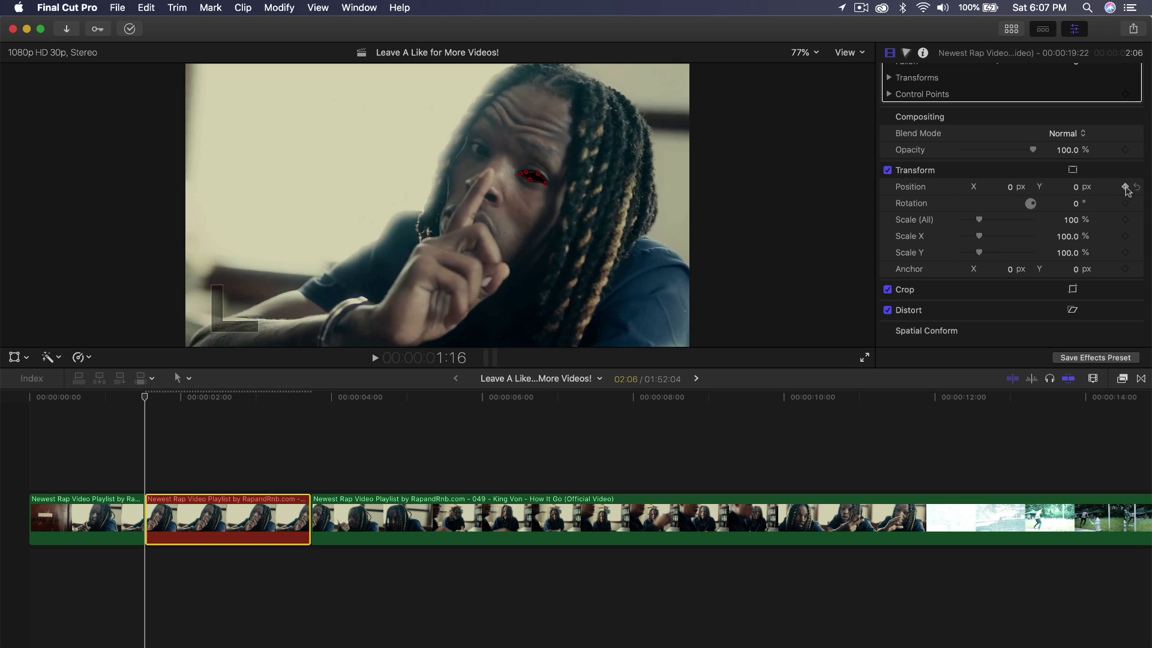
pyautogui.click(1125, 220)
# - At the freeze frame's last frame, 3:21, transform the image to a Scale (All) of 1251% with the eye cutout centred in the frame
pyautogui.click(188, 397)
pyautogui.click(310, 398)
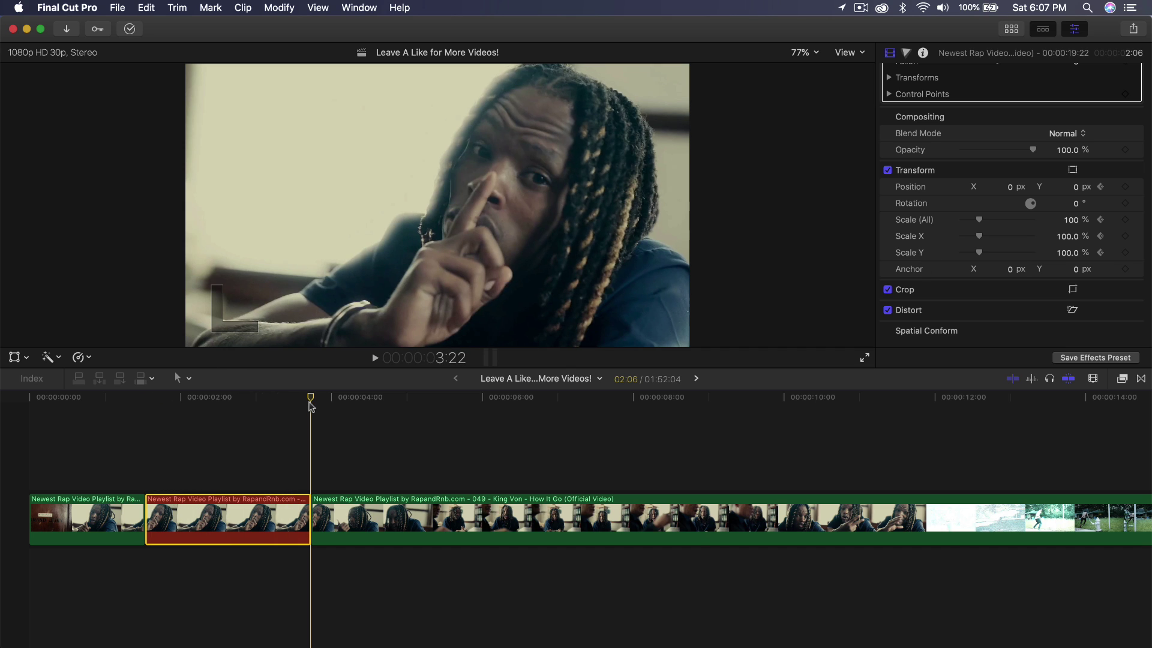
pyautogui.press('Left')
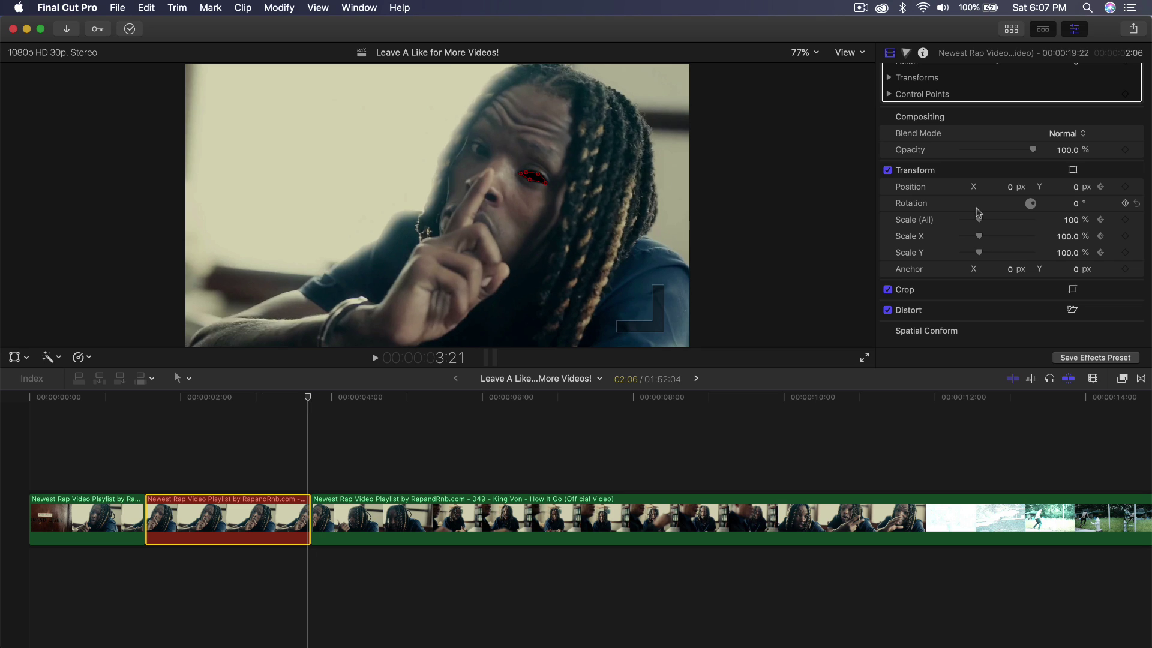
pyautogui.click(27, 359)
pyautogui.click(57, 373)
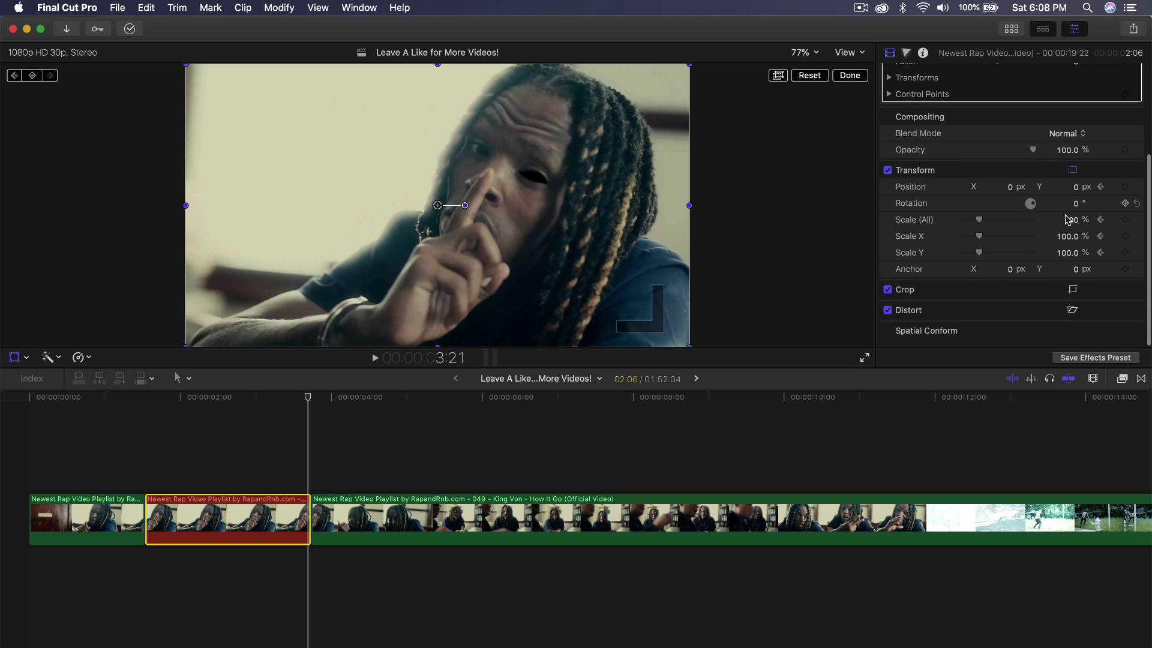
pyautogui.moveTo(1072, 221); pyautogui.dragTo(1063, 132)
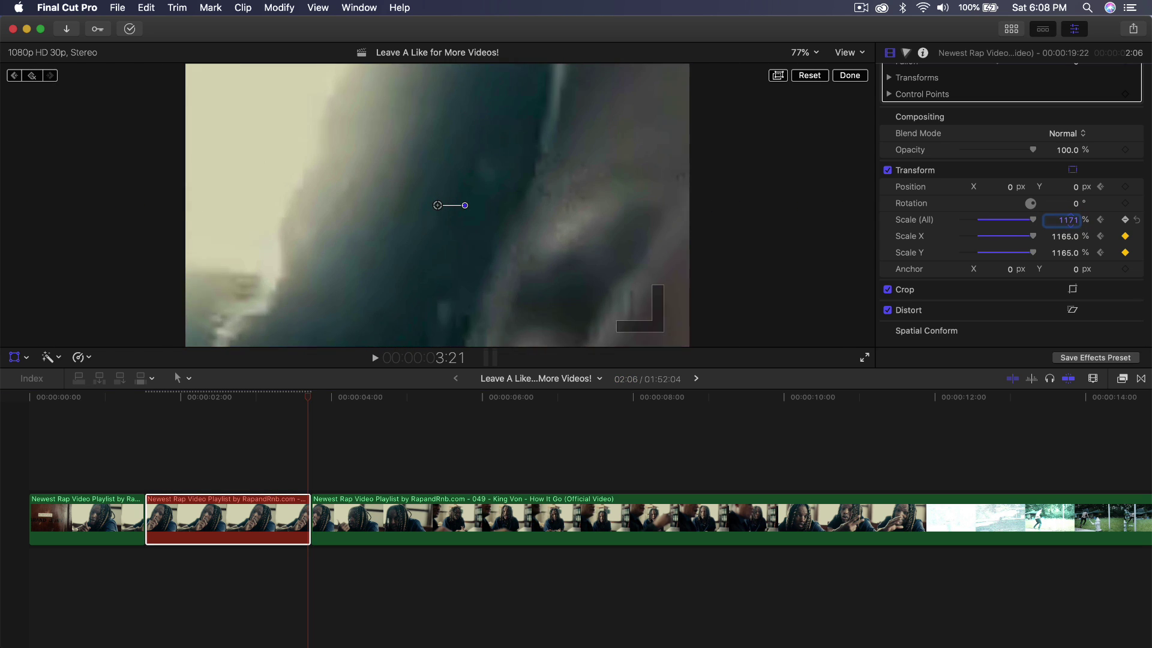
pyautogui.moveTo(585, 186); pyautogui.dragTo(280, 191)
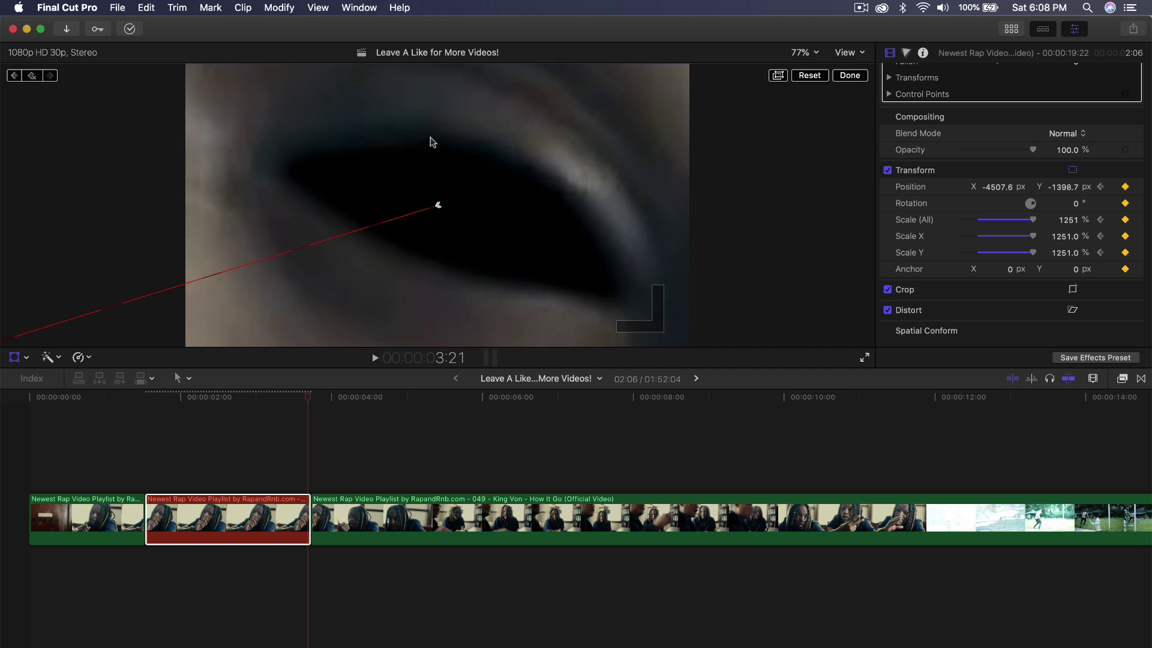
pyautogui.moveTo(432, 142); pyautogui.dragTo(517, 169)
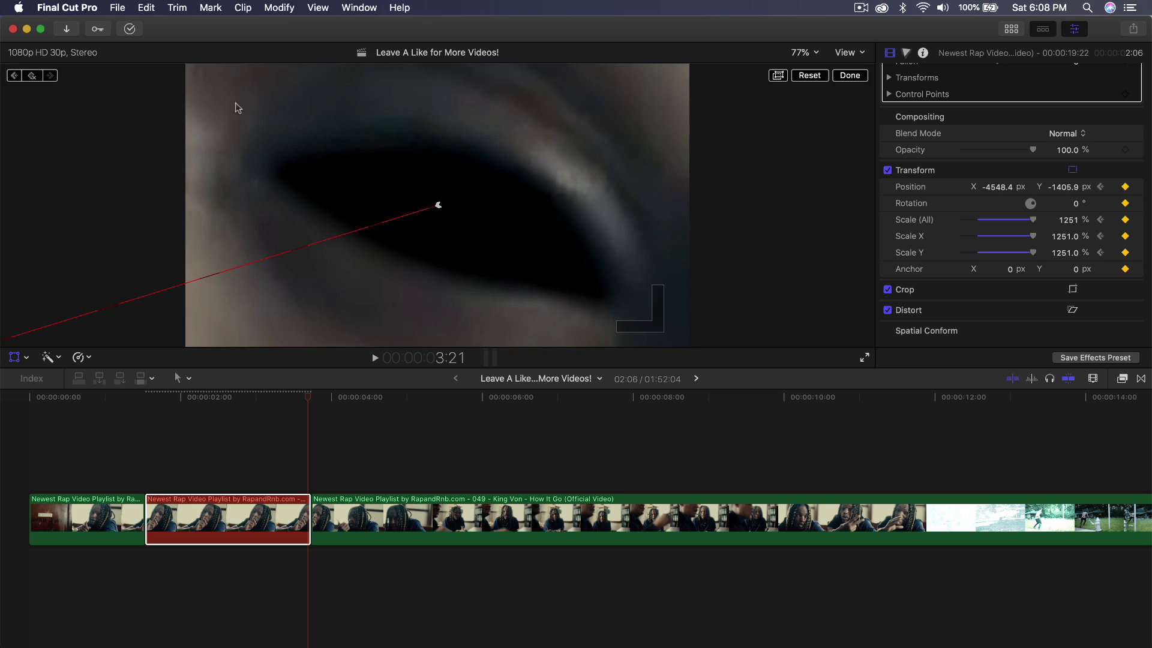
pyautogui.moveTo(548, 238); pyautogui.dragTo(548, 233)
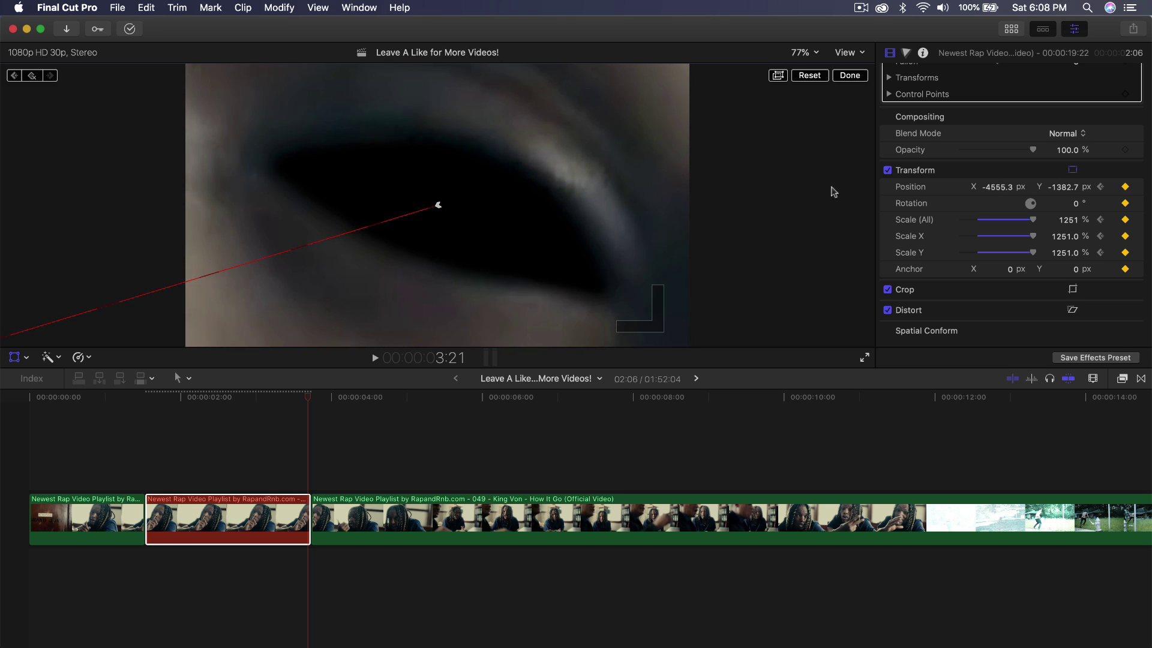
# - Increase Scale (All) to 3413% and reposition the image so the black eye cutout fills most of the frame
pyautogui.moveTo(1067, 220)
pyautogui.mouseDown()
pyautogui.moveTo(1068, 180)
pyautogui.moveTo(1067, 198)
pyautogui.mouseUp()
pyautogui.moveTo(630, 148); pyautogui.dragTo(314, 290)
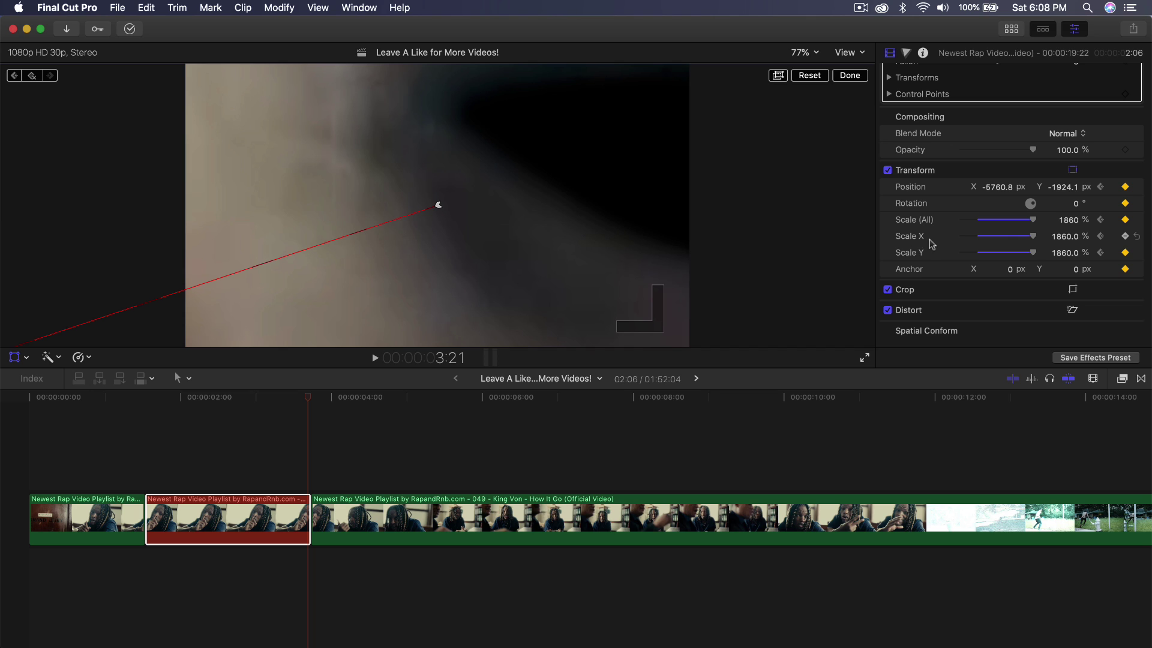
pyautogui.moveTo(671, 179); pyautogui.dragTo(494, 167)
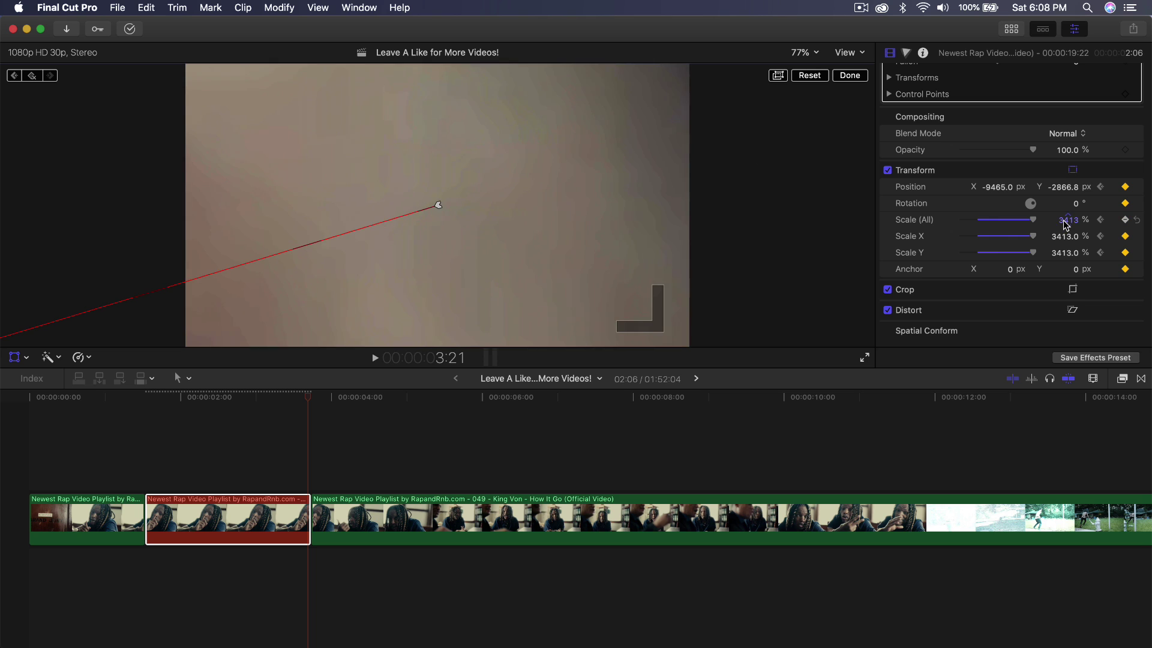
pyautogui.moveTo(549, 131); pyautogui.dragTo(503, 136)
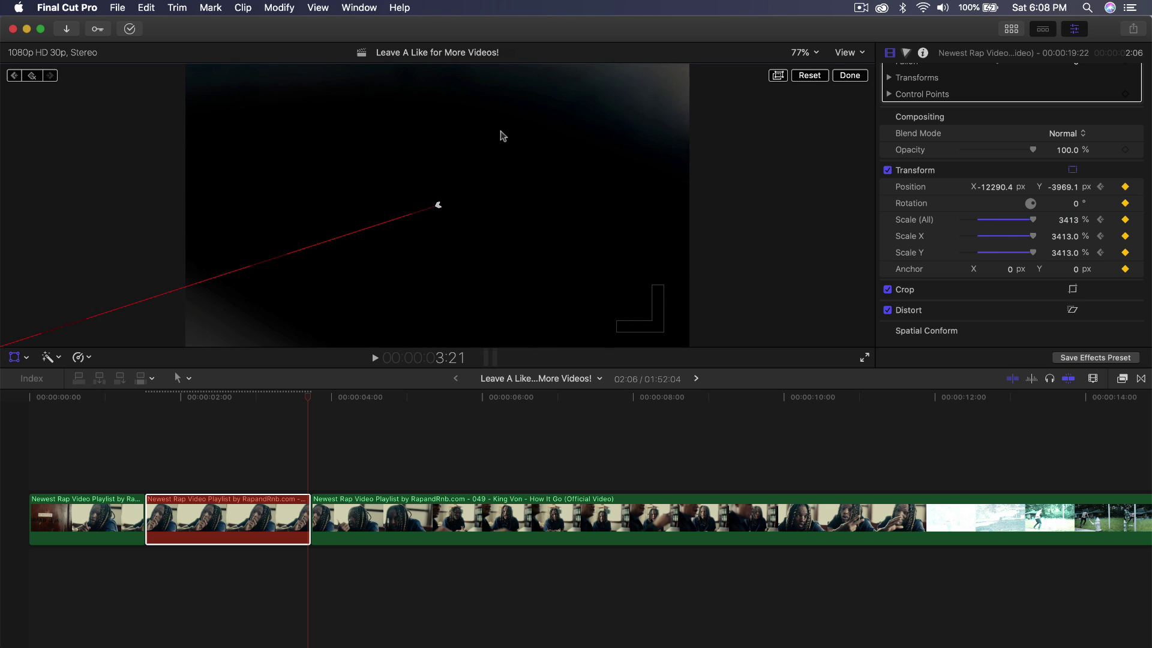
# - Enlarge Scale (All) to 4916%, set Position to about X -17197.5, Y -5844.6 px so the cutout covers the frame, and finish transforming
pyautogui.moveTo(1062, 216); pyautogui.dragTo(1066, 222)
pyautogui.moveTo(593, 176); pyautogui.dragTo(538, 152)
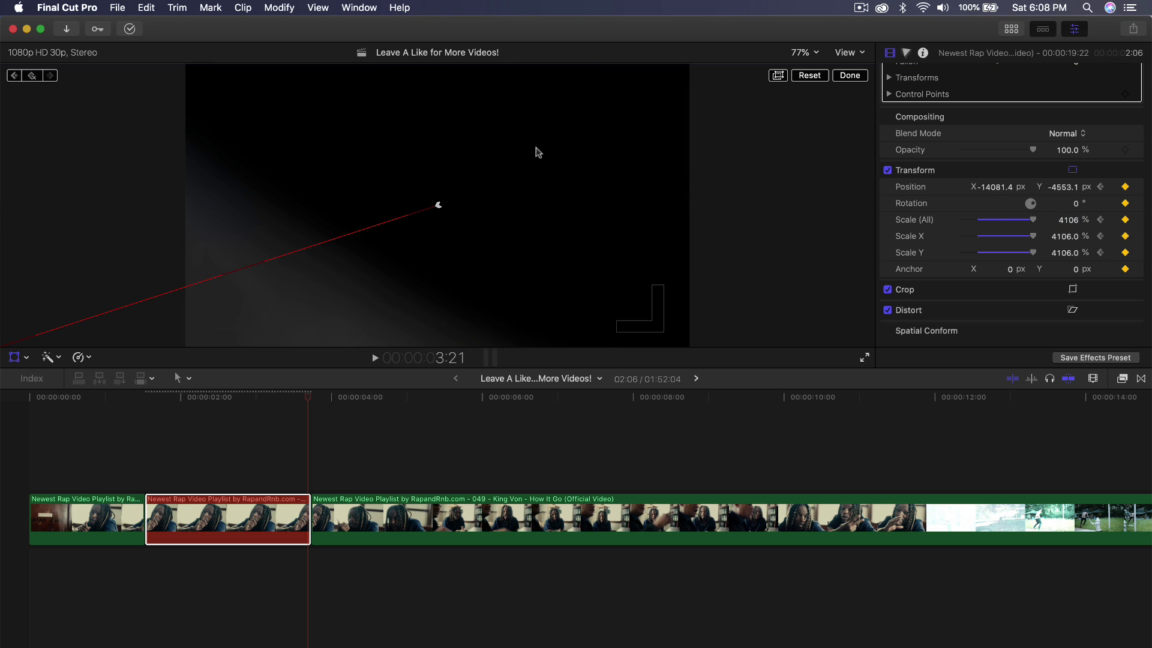
pyautogui.click(777, 77)
pyautogui.moveTo(406, 156); pyautogui.dragTo(536, 137)
pyautogui.moveTo(1067, 237); pyautogui.dragTo(1067, 218)
pyautogui.moveTo(611, 108); pyautogui.dragTo(527, 218)
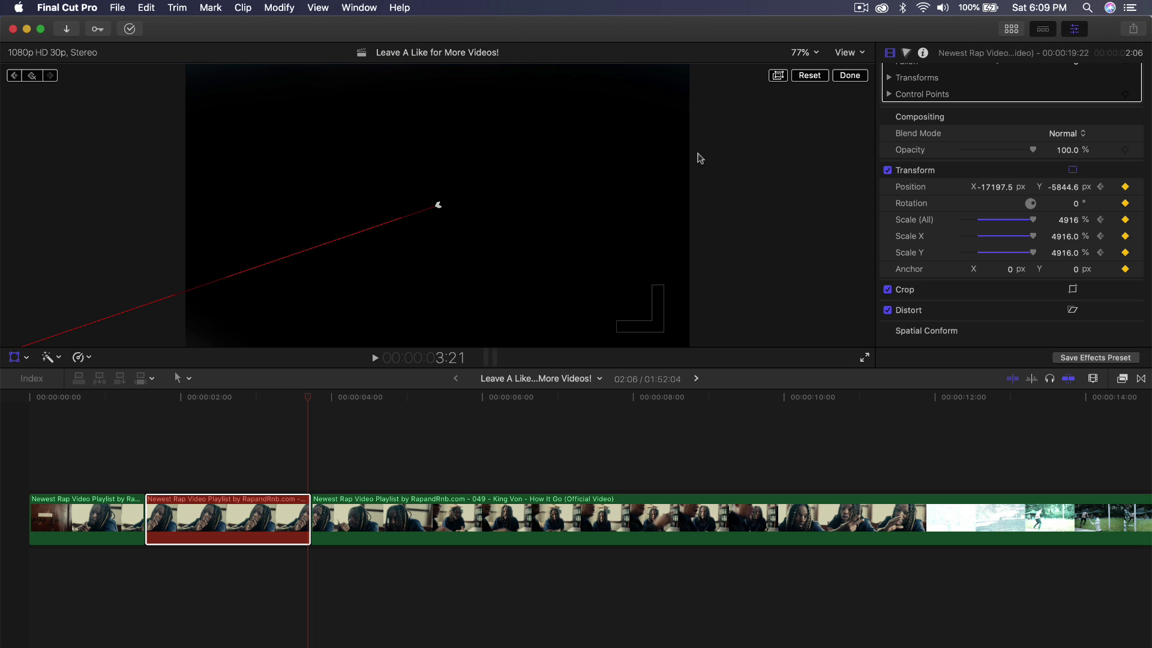
pyautogui.click(850, 75)
# - Play the zoom from the start of the freeze frame and scrub through it to check the motion into the eye
pyautogui.moveTo(311, 397); pyautogui.dragTo(147, 409)
pyautogui.press('space')
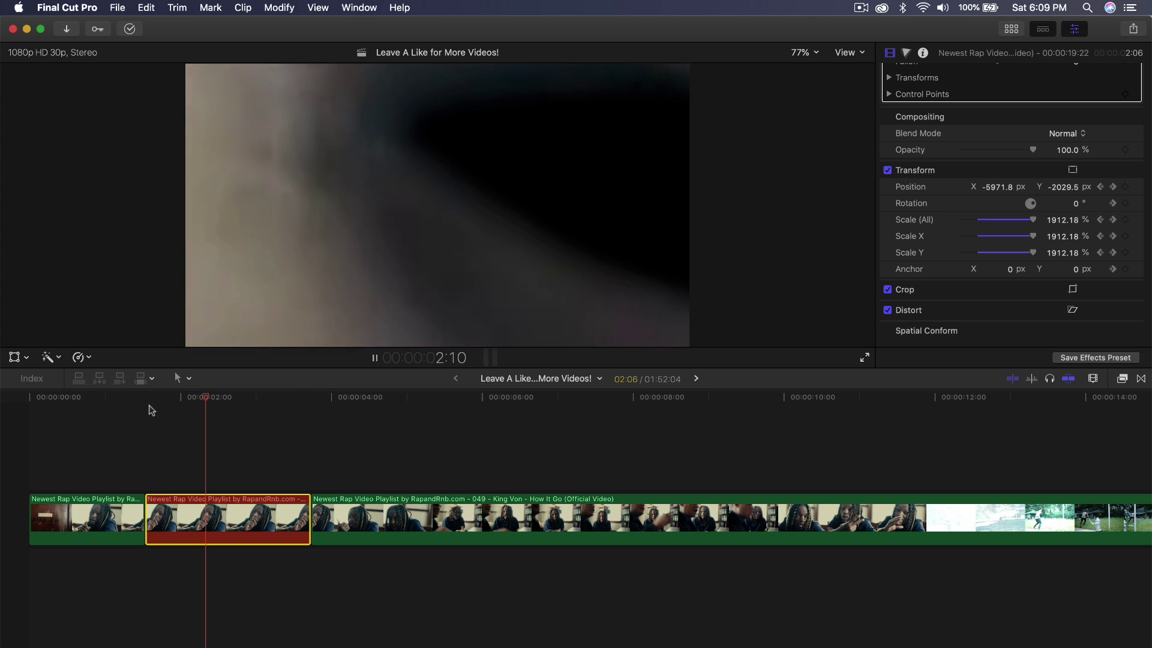
pyautogui.press('space')
pyautogui.moveTo(150, 402); pyautogui.dragTo(243, 406)
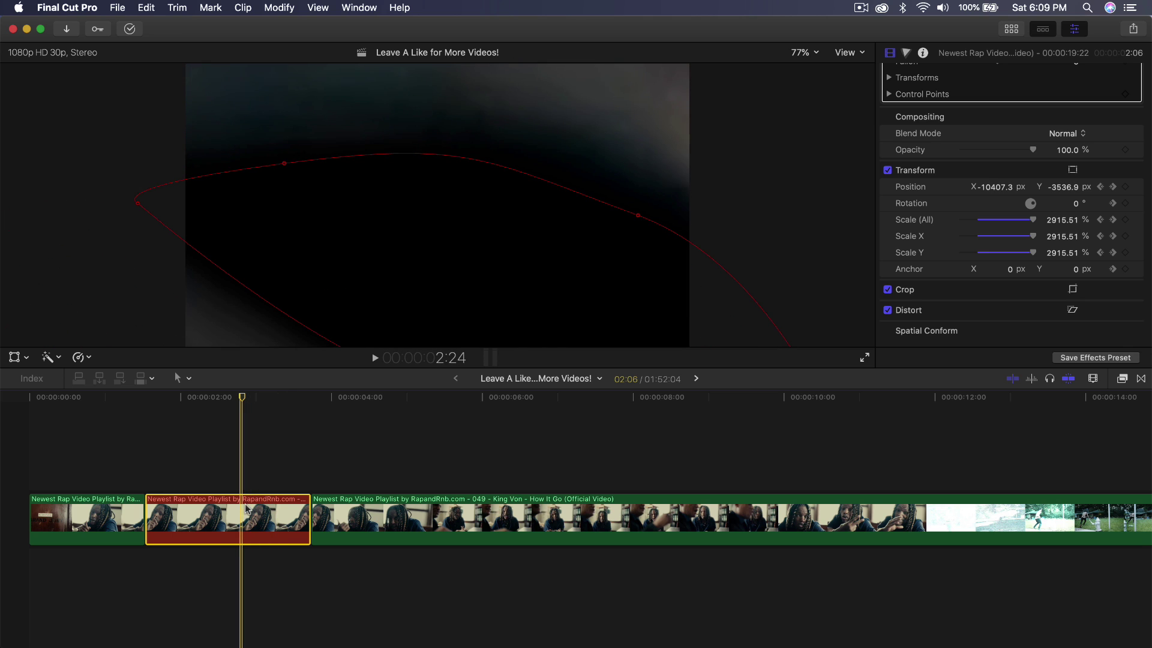
# - Show the Video Animation of the freeze frame clip and magnify the timeline around it
pyautogui.rightClick(195, 503)
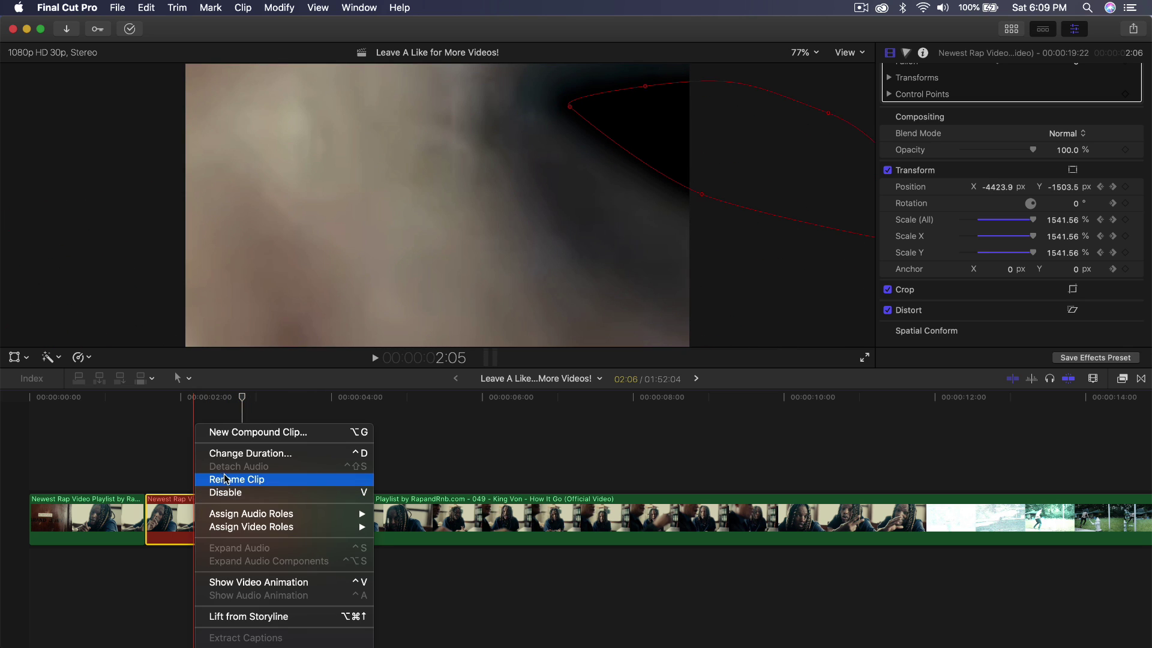
pyautogui.click(258, 581)
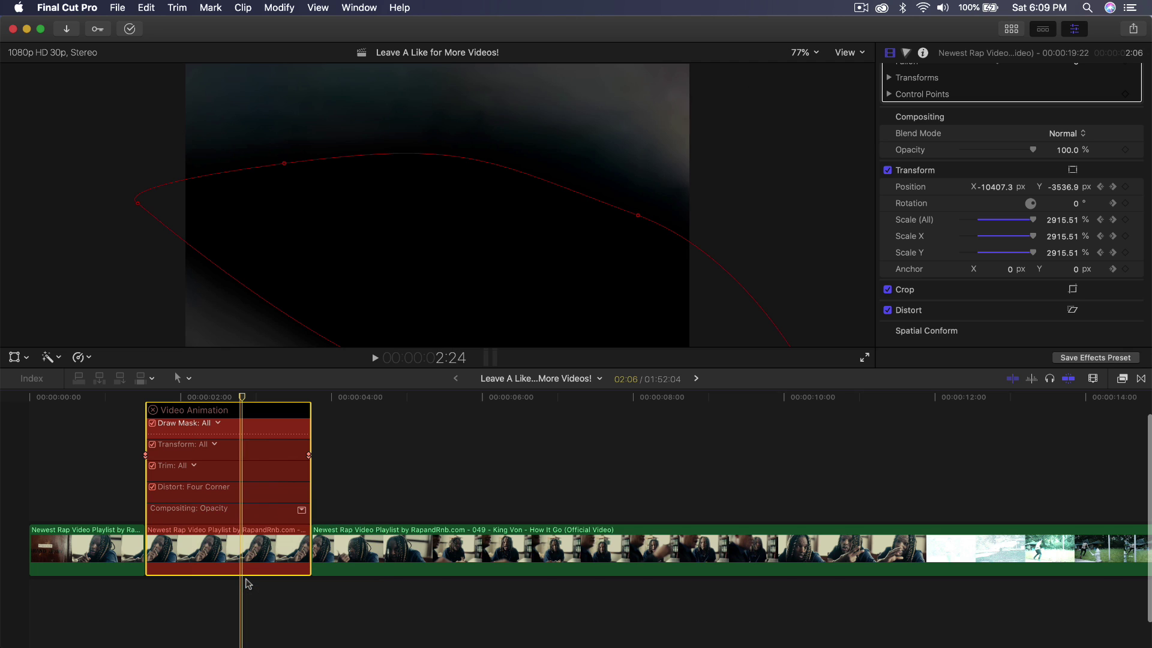
pyautogui.scroll(1, 261, 519)
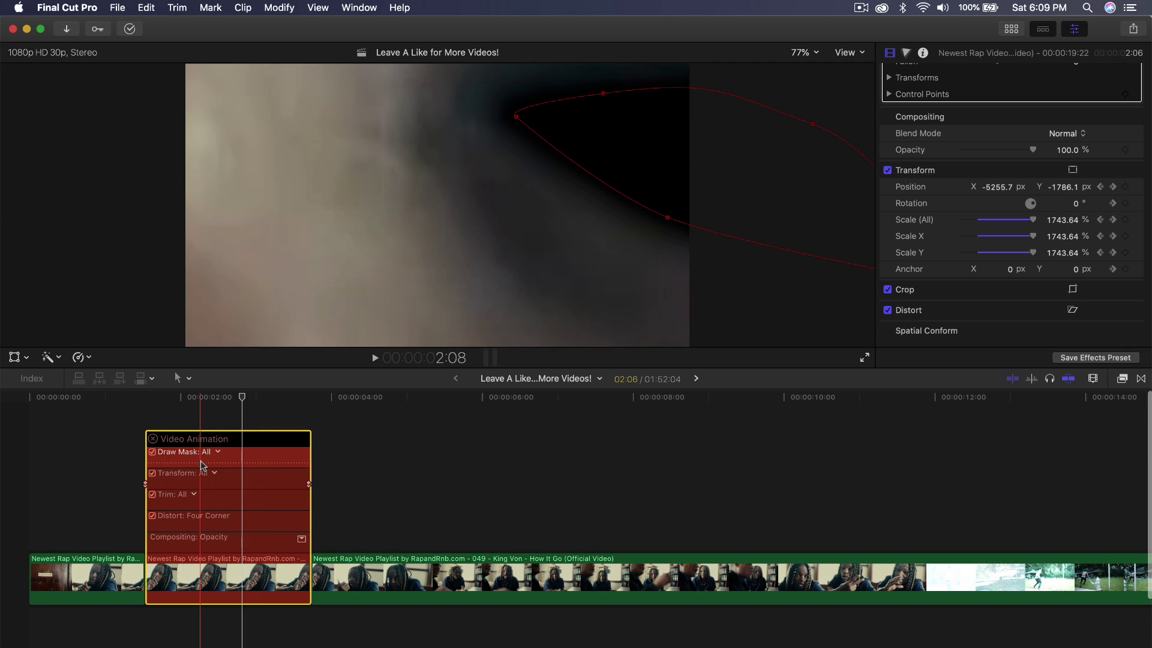
pyautogui.press('super+equal')
pyautogui.hscroll(-3, 200, 461)
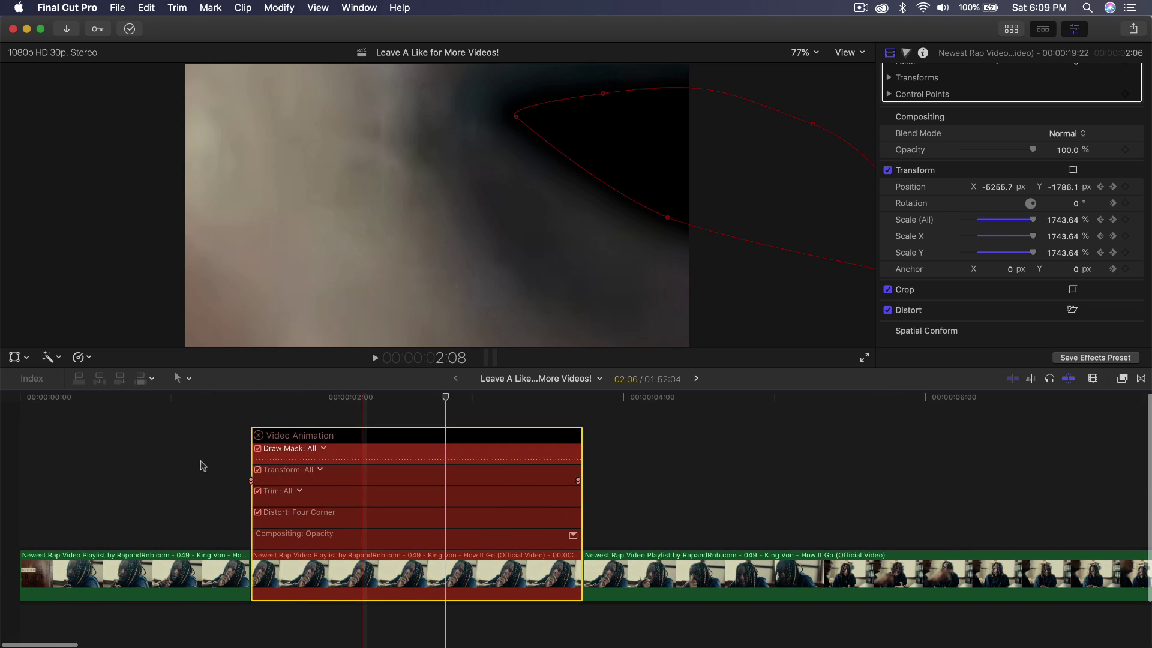
pyautogui.press('super+equal')
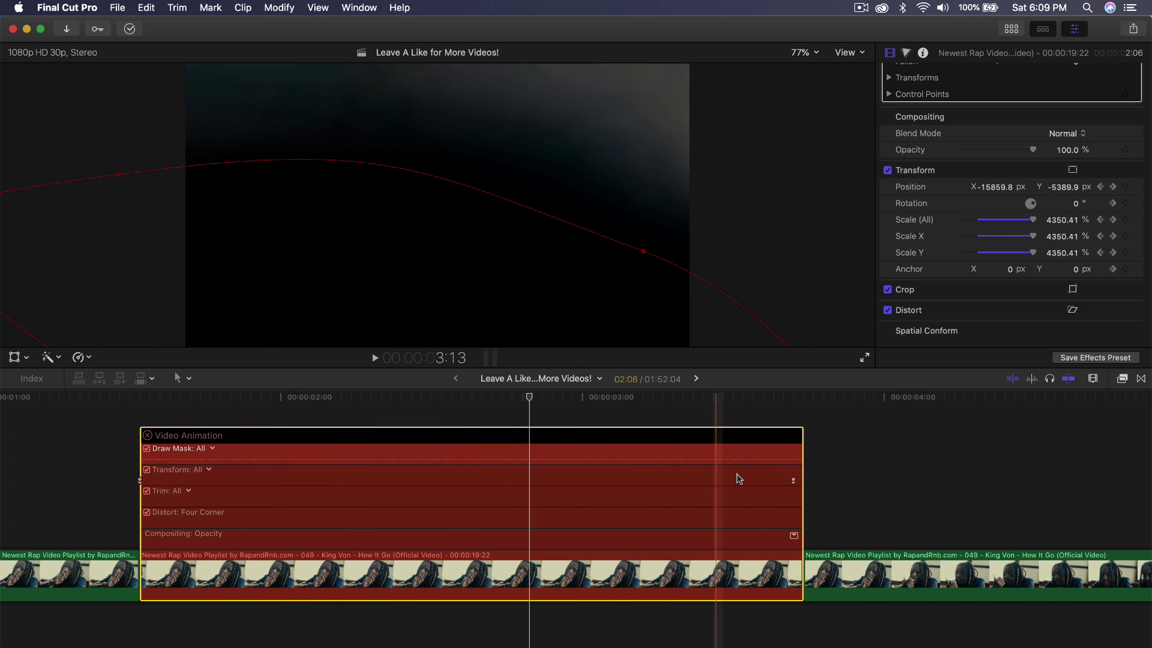
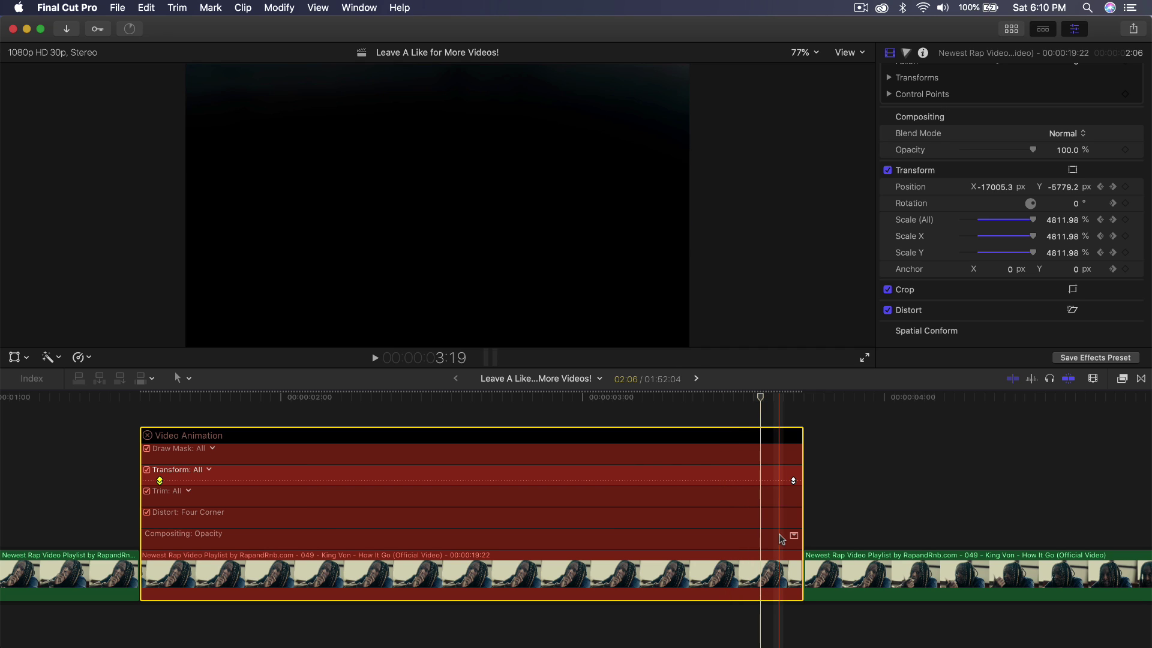
# - Reposition the freeze frame around 3:17 to about X -16452.7, Y -5341.7 px so the black eye cutout covers the frame
pyautogui.click(14, 358)
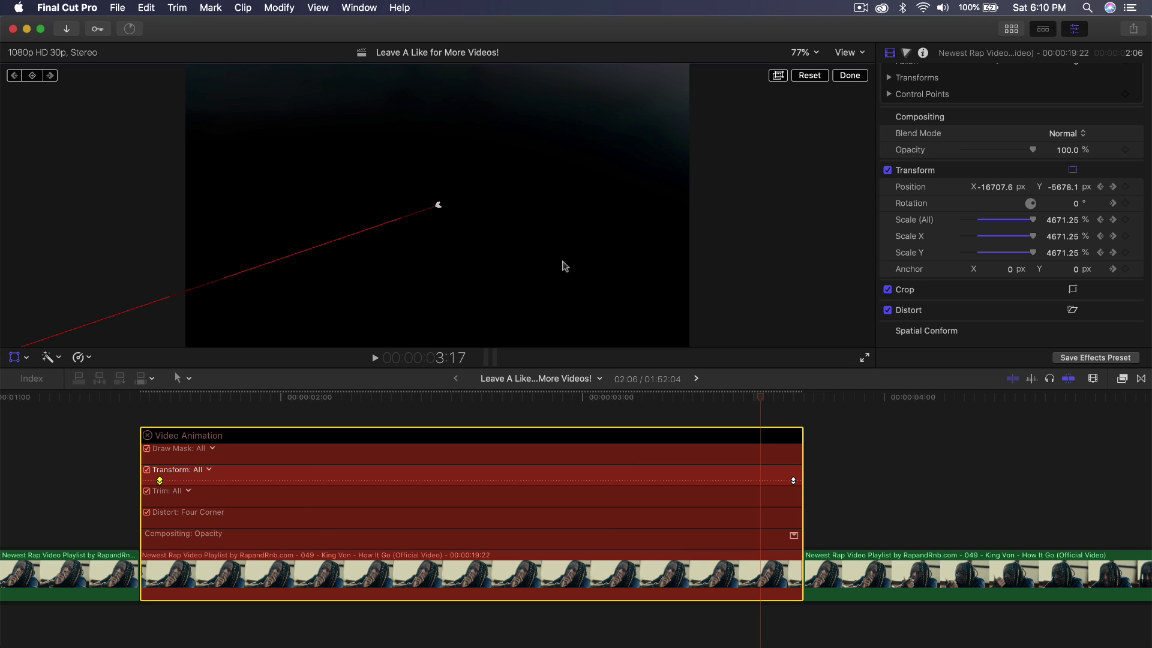
pyautogui.moveTo(504, 295); pyautogui.dragTo(534, 221)
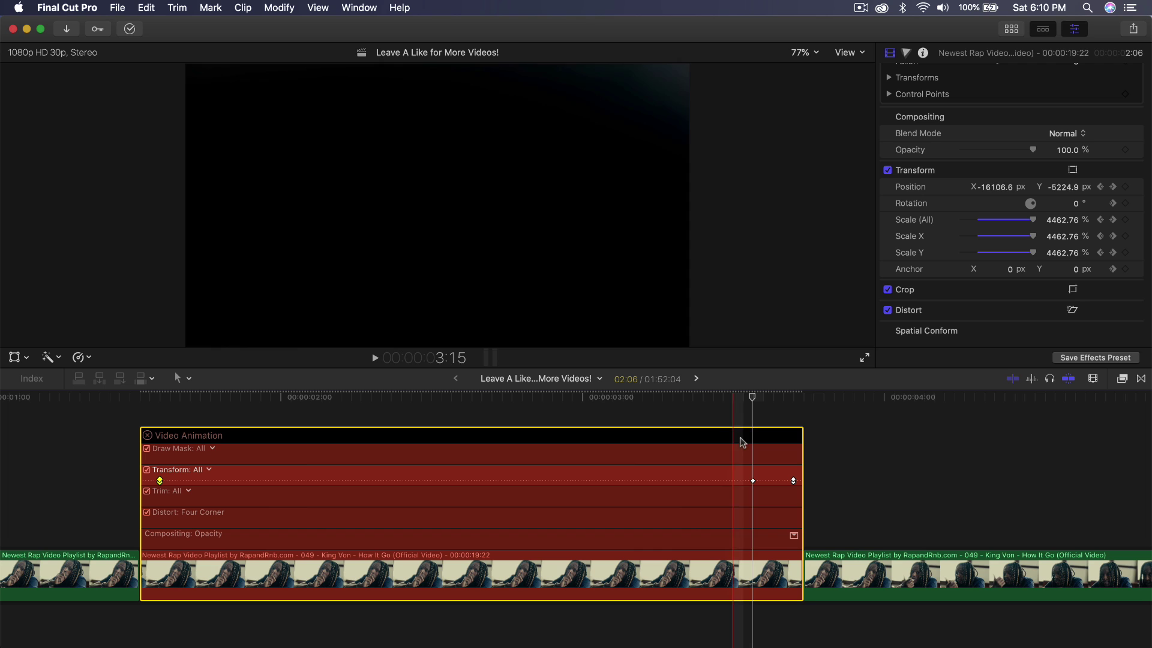
pyautogui.moveTo(752, 397); pyautogui.dragTo(490, 414)
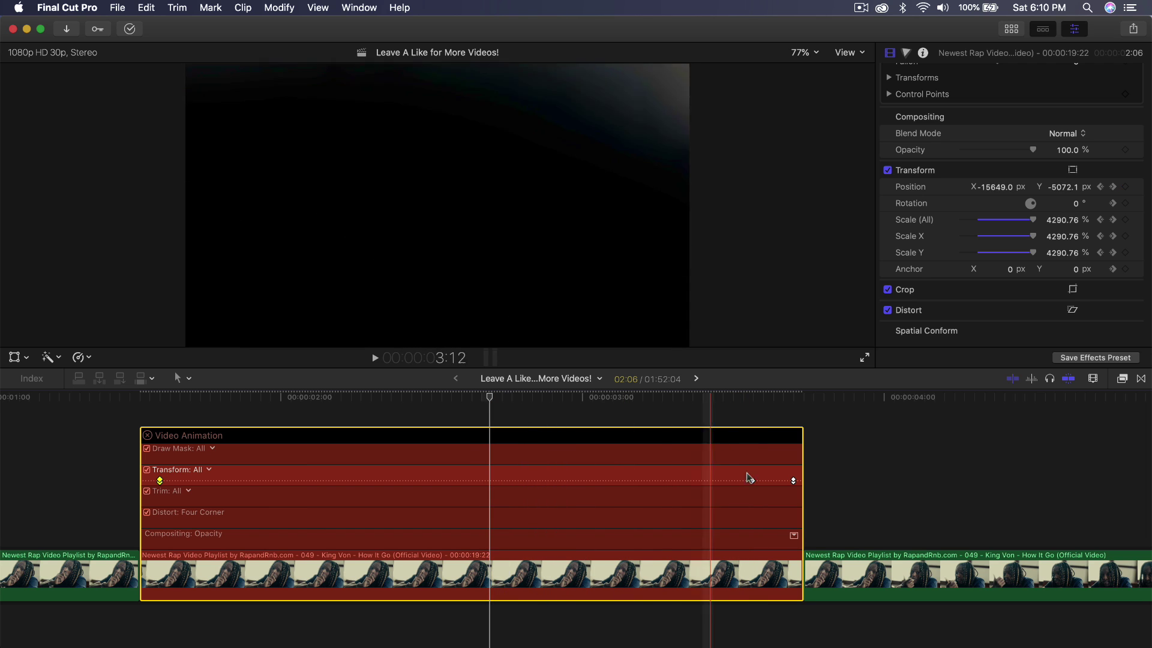
# - Retime the added Transform keyframe, trying 3:15 with a playback check and settling on 3:18
pyautogui.moveTo(752, 480)
pyautogui.mouseDown()
pyautogui.moveTo(674, 479)
pyautogui.moveTo(744, 480)
pyautogui.moveTo(733, 480)
pyautogui.mouseUp()
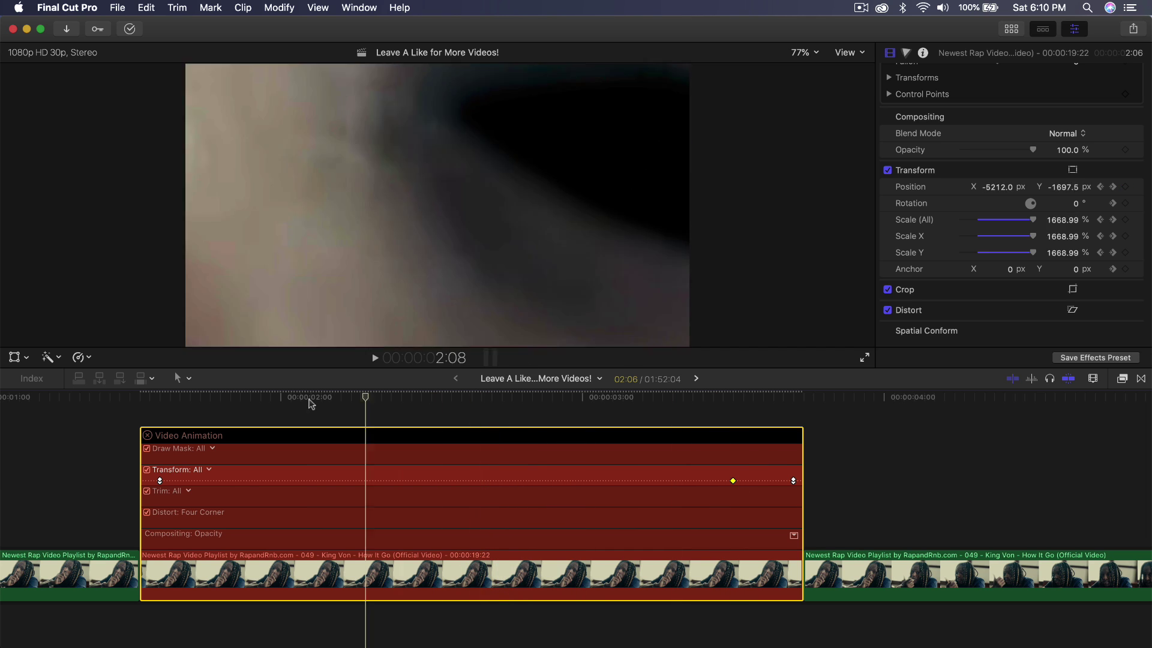
pyautogui.press('space')
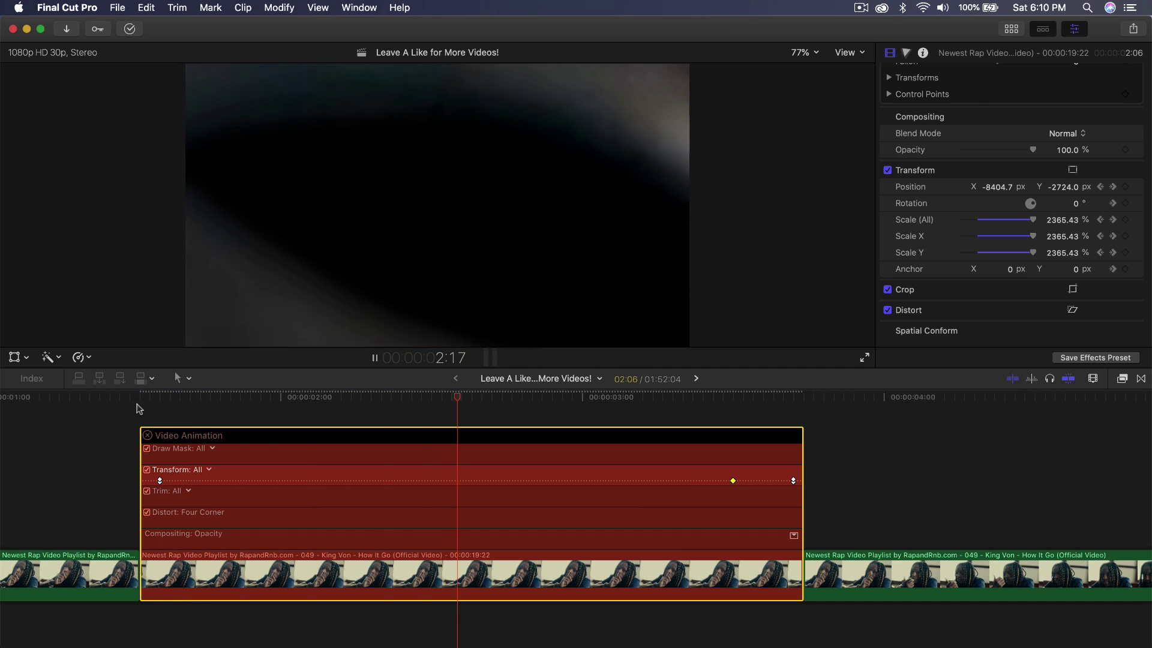
pyautogui.moveTo(713, 394); pyautogui.dragTo(514, 395)
pyautogui.moveTo(732, 481); pyautogui.dragTo(764, 481)
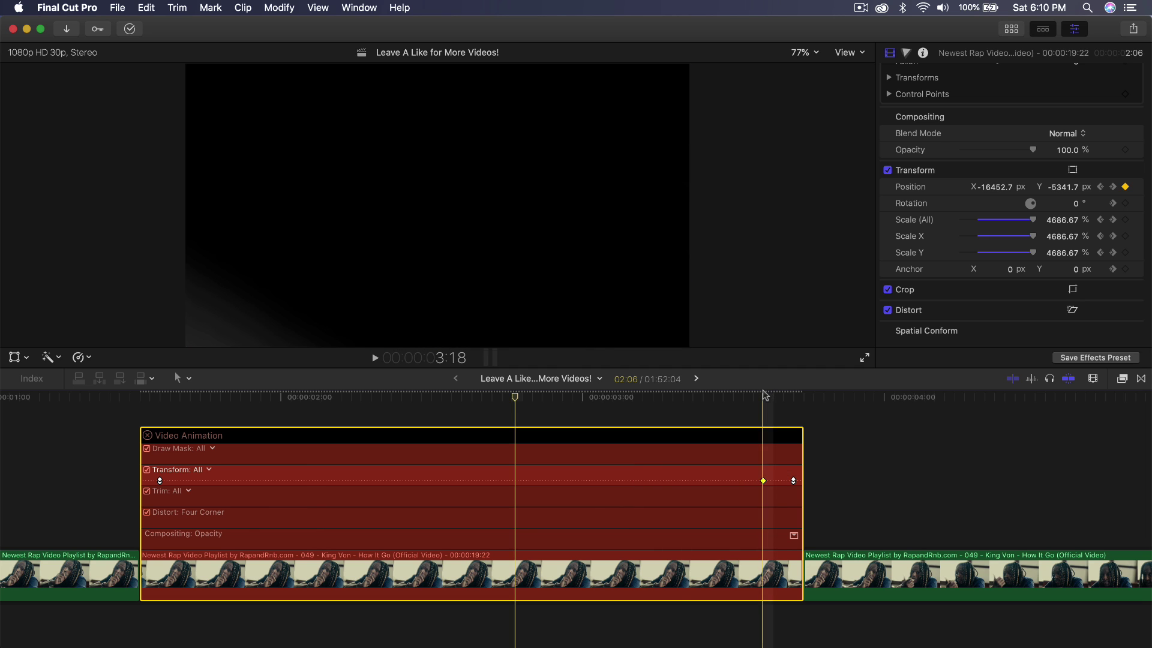
# - Reposition the image at 2:24 to about X -10364.2, Y -3215.3 px to centre the cutout, and play the zoom from its start
pyautogui.moveTo(575, 400); pyautogui.dragTo(528, 414)
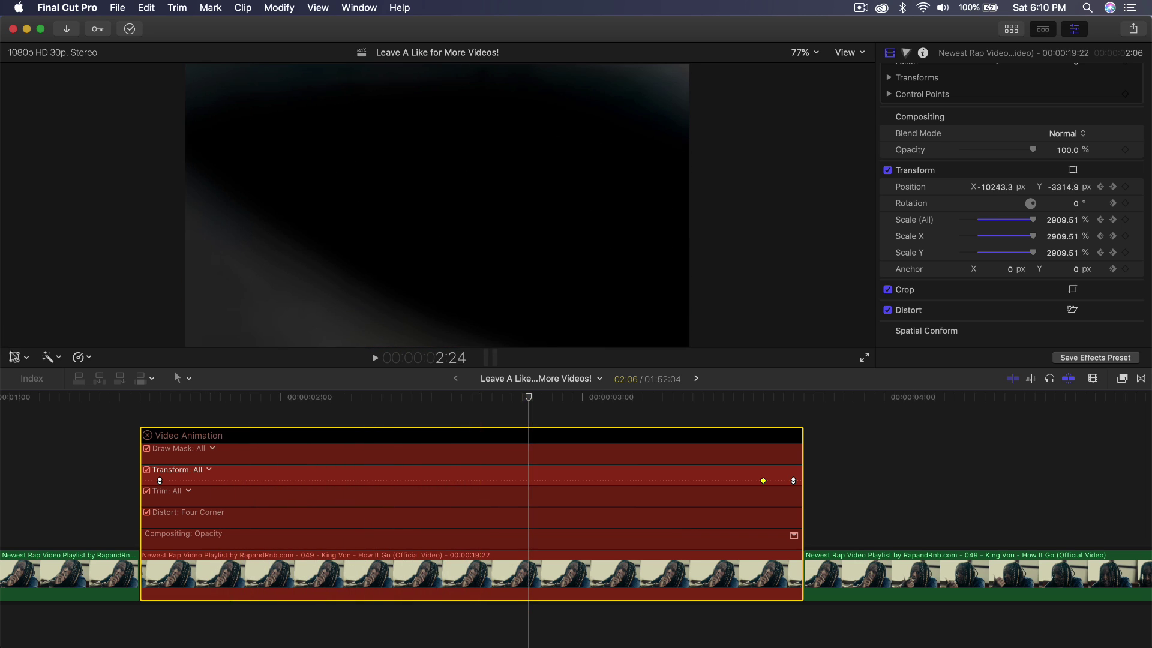
pyautogui.moveTo(594, 218); pyautogui.dragTo(500, 214)
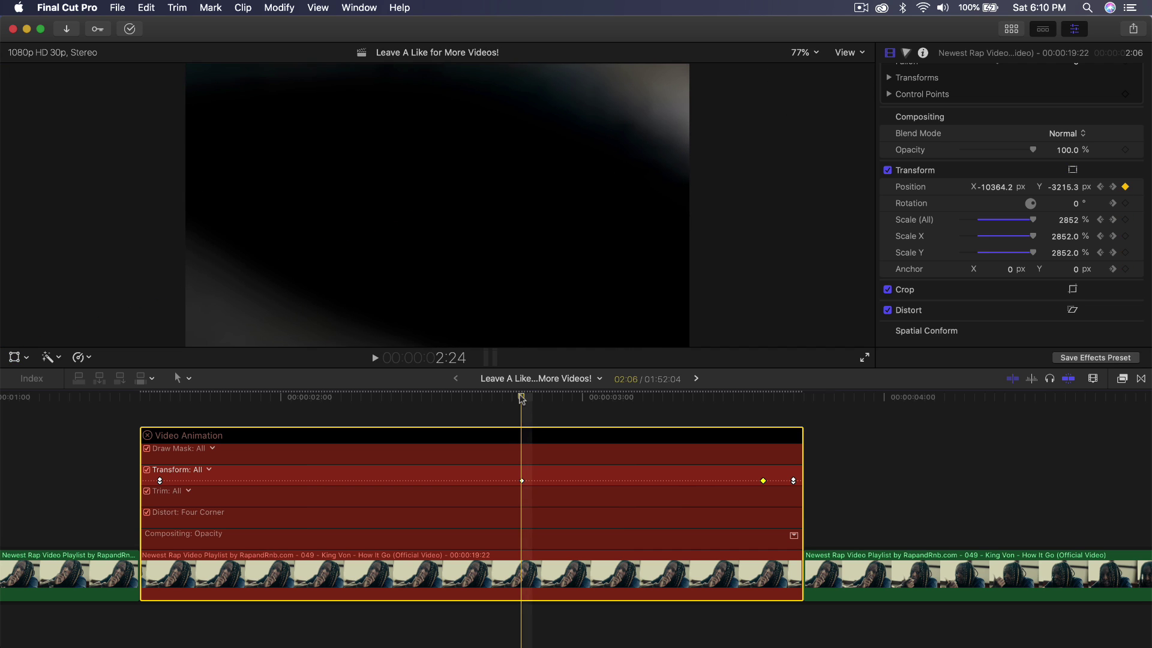
pyautogui.moveTo(521, 398); pyautogui.dragTo(155, 408)
pyautogui.press('space')
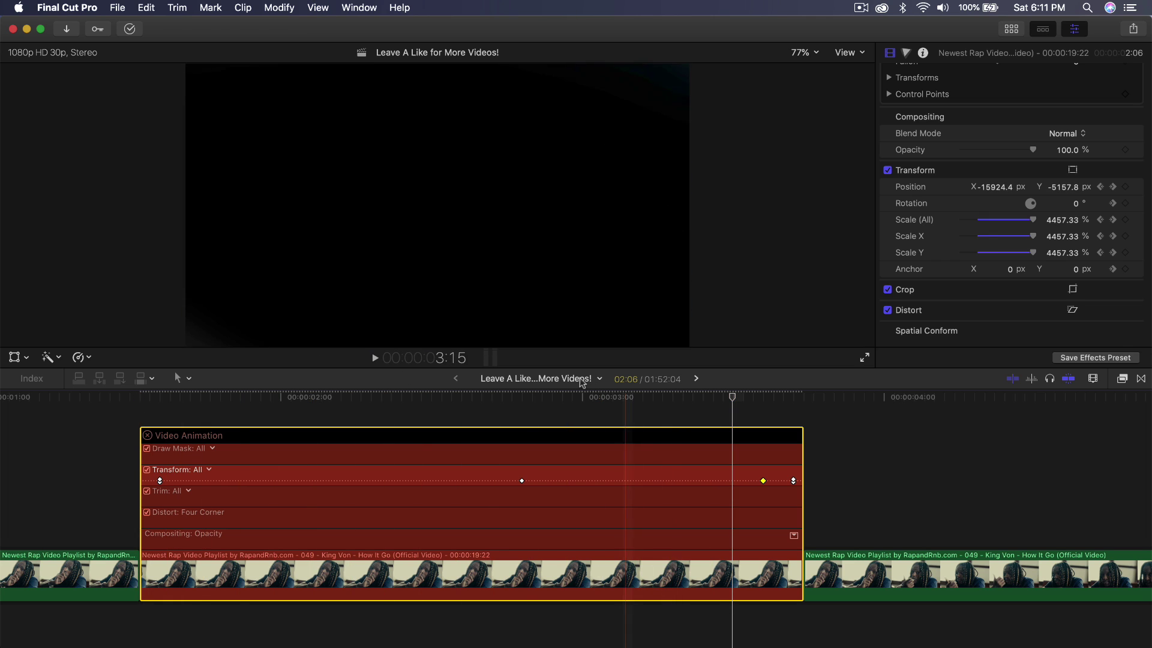
pyautogui.press('space')
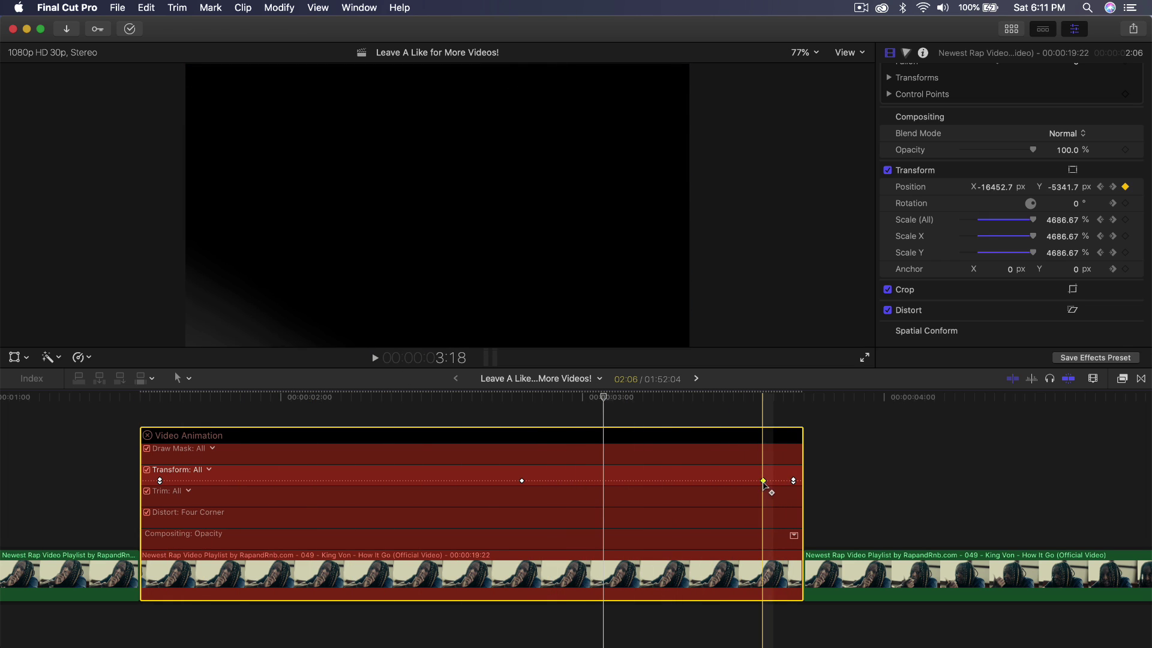
# - Move the Transform keyframe at 3:18 to 3:15, undoing its deletion
pyautogui.press('Delete')
pyautogui.moveTo(613, 403); pyautogui.dragTo(732, 481)
pyautogui.press('super+z')
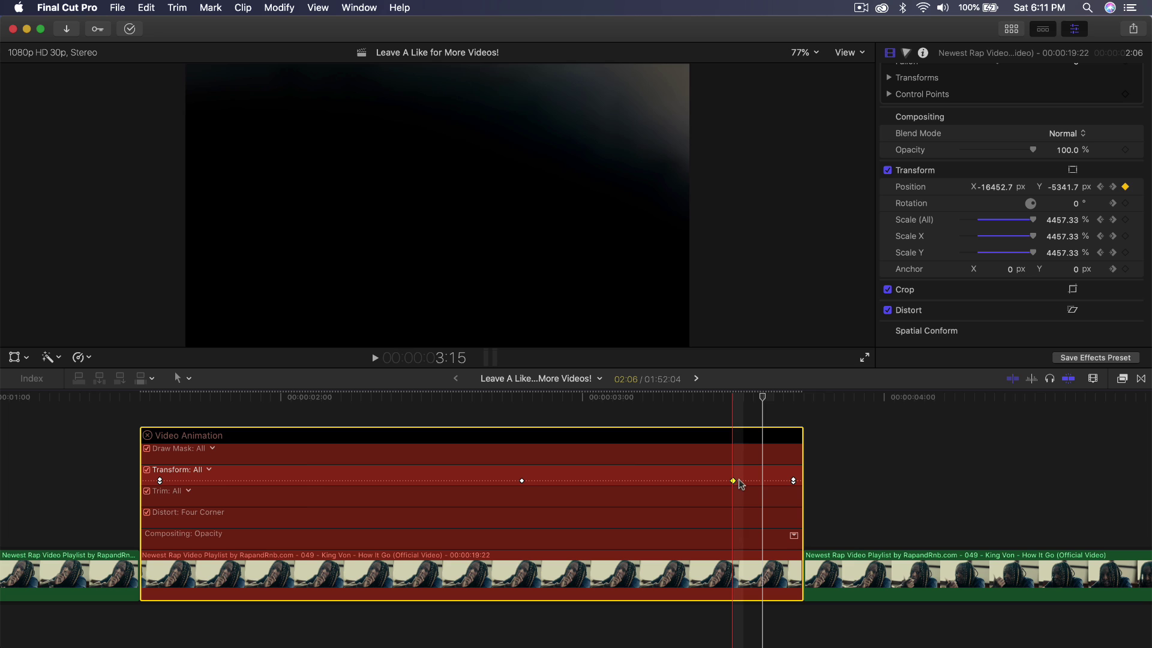
# - Reposition the image at 3:15 to about X -16112.1, Y -5099.9 px so black covers the frame, and play the zoom through
pyautogui.moveTo(762, 401); pyautogui.dragTo(730, 405)
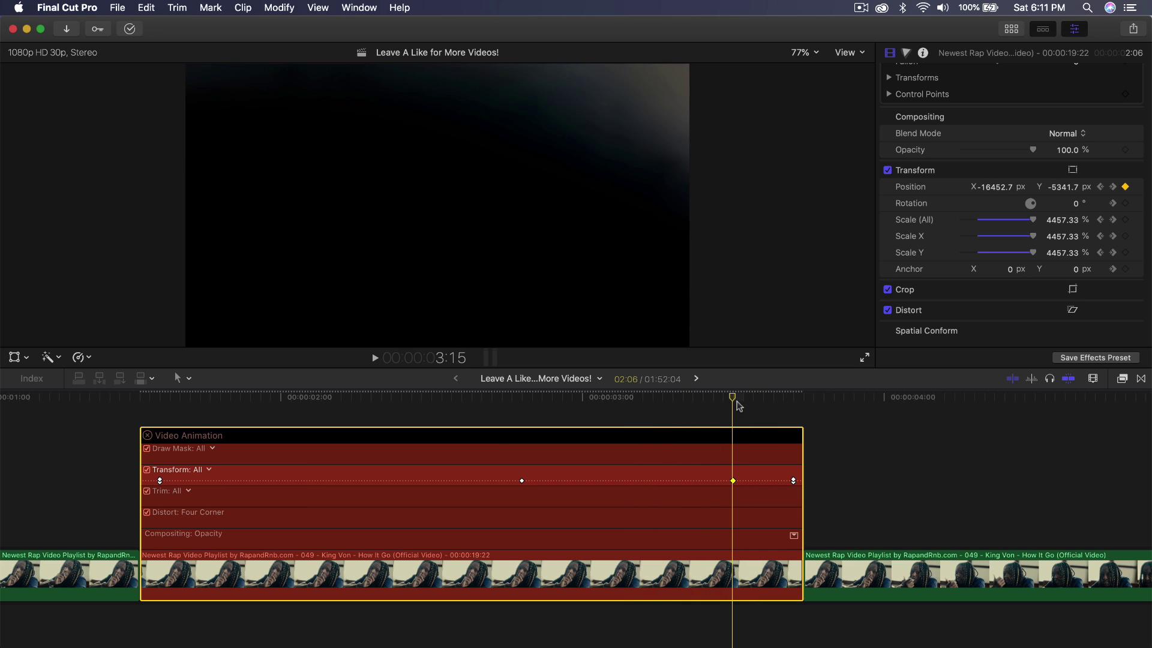
pyautogui.click(14, 358)
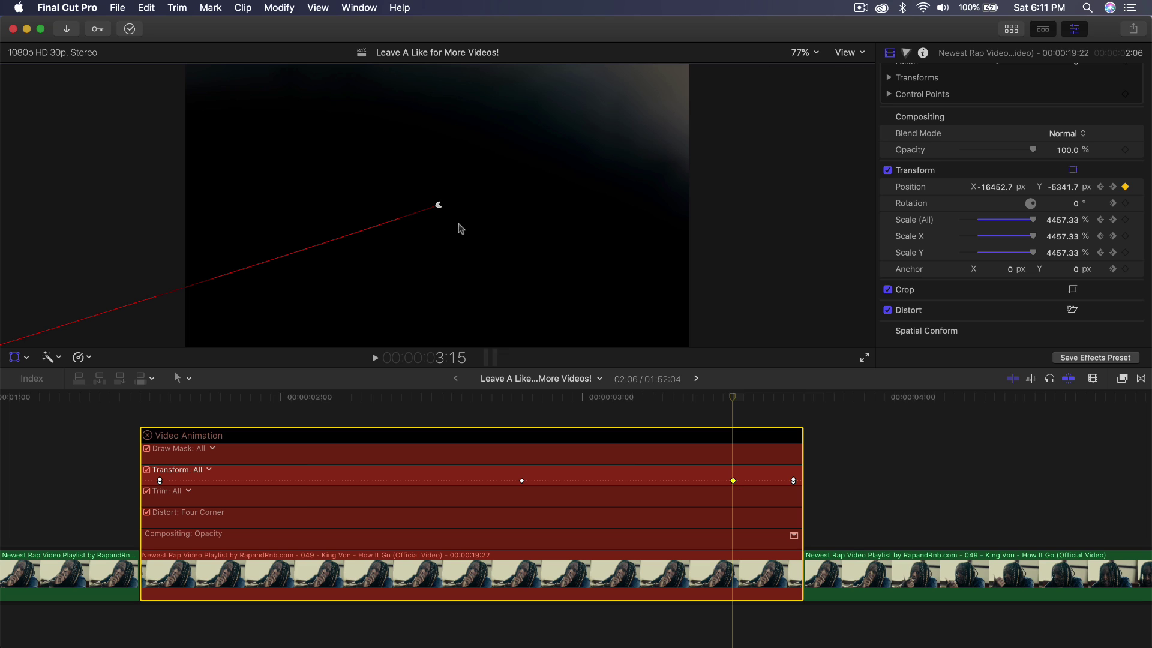
pyautogui.moveTo(460, 228); pyautogui.dragTo(519, 185)
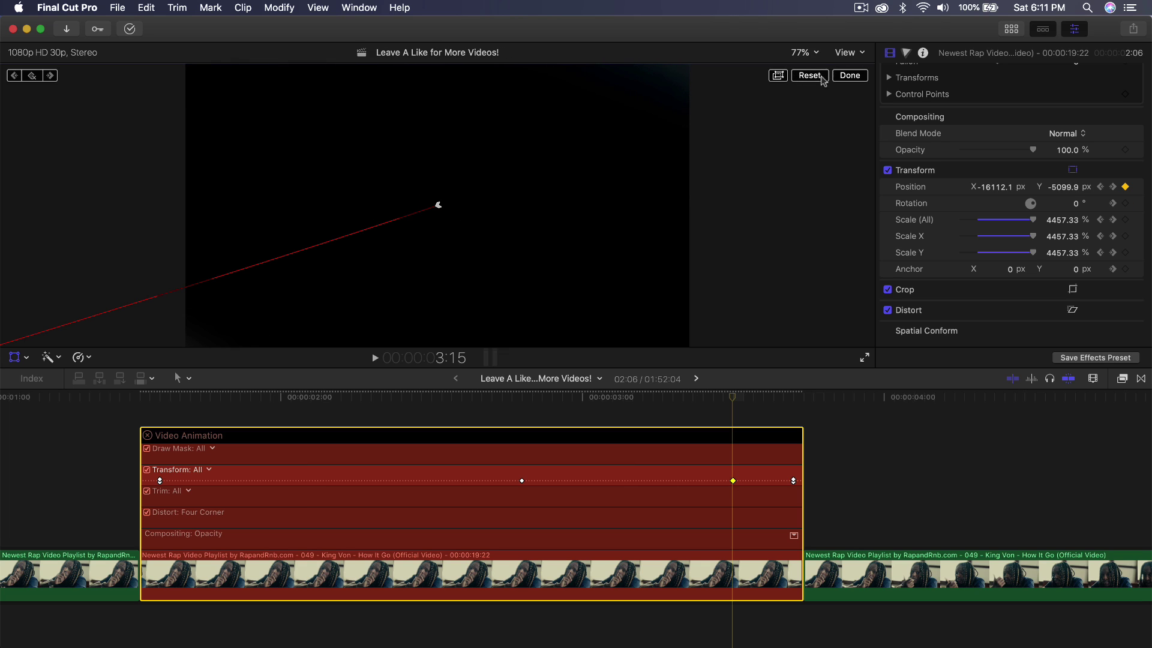
pyautogui.click(149, 419)
pyautogui.press('space')
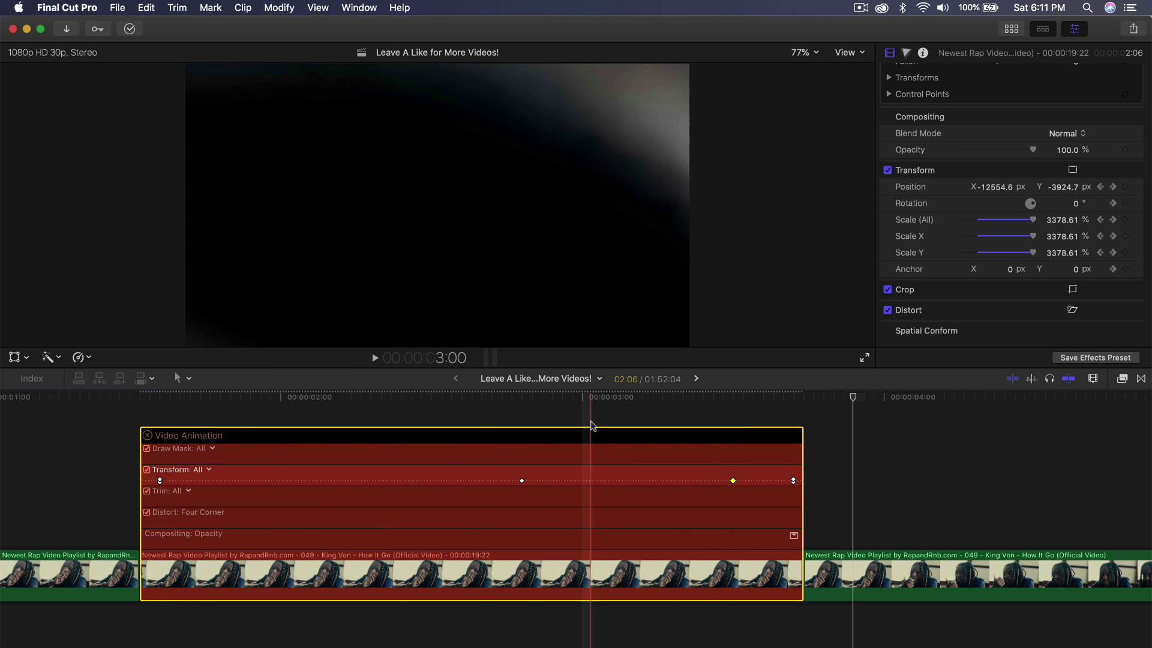
pyautogui.moveTo(808, 404); pyautogui.dragTo(468, 466)
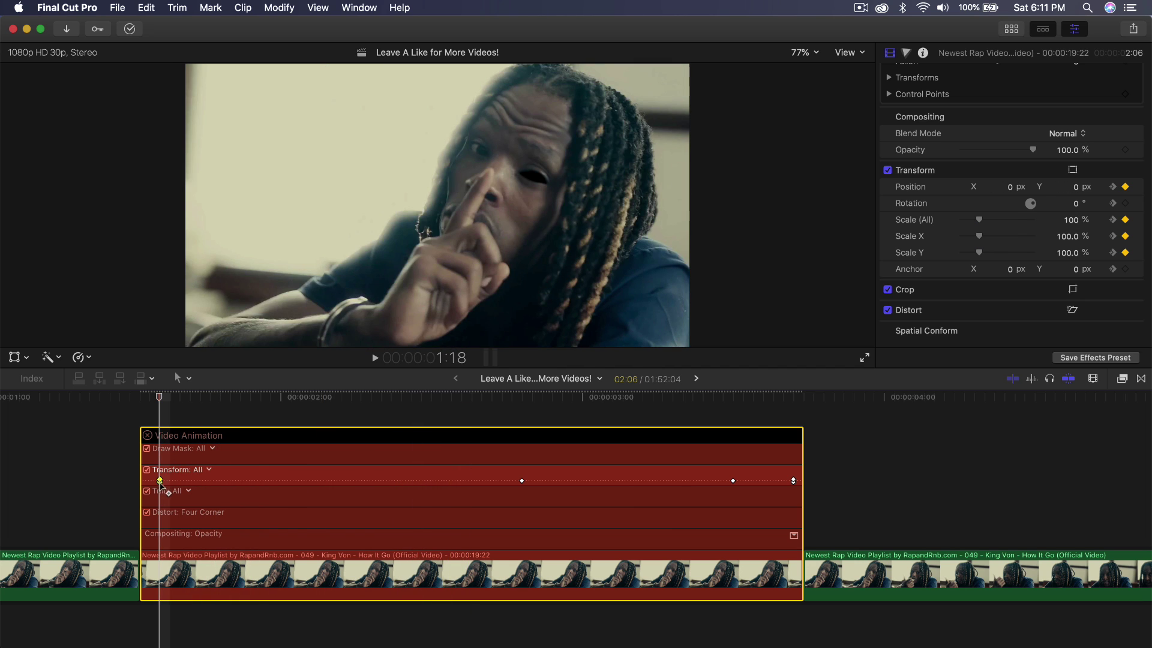
# - Change the motion path point at 2:24 from Smooth to Linear and play the zoom from the first keyframe
pyautogui.click(515, 397)
pyautogui.click(164, 401)
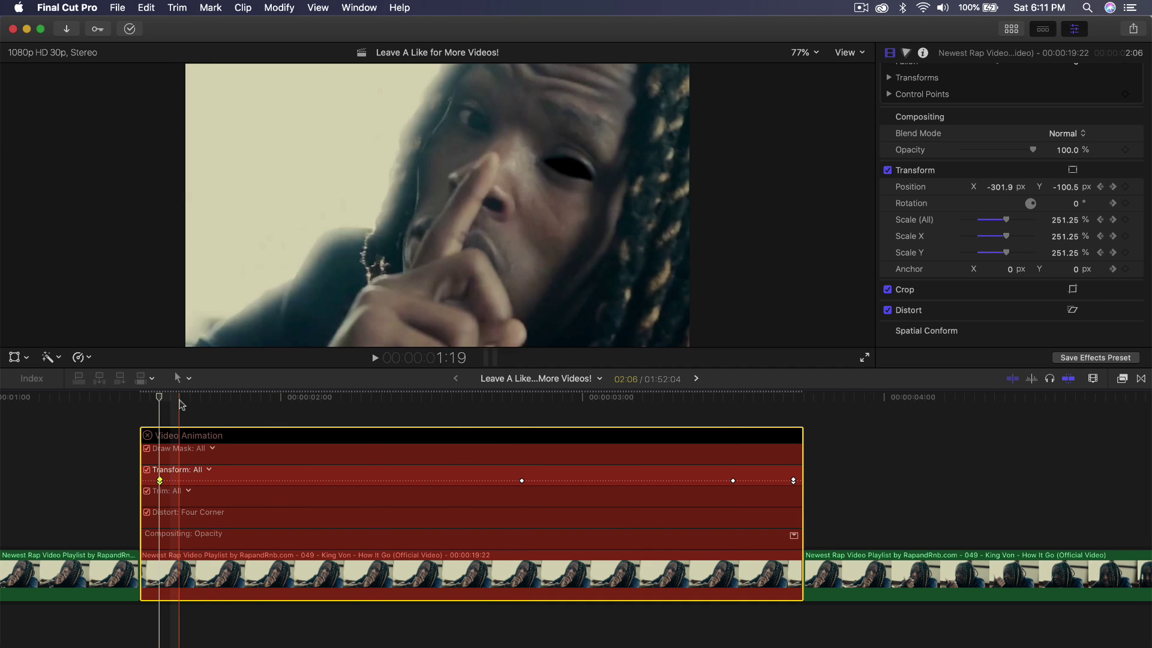
pyautogui.click(14, 358)
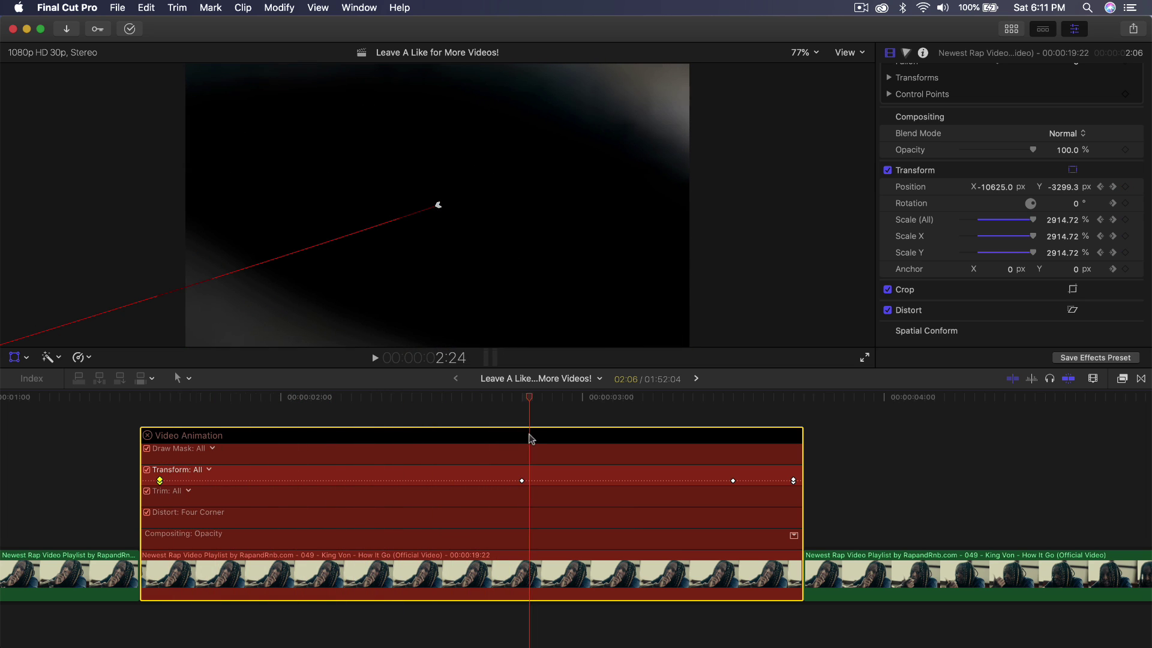
pyautogui.rightClick(438, 206)
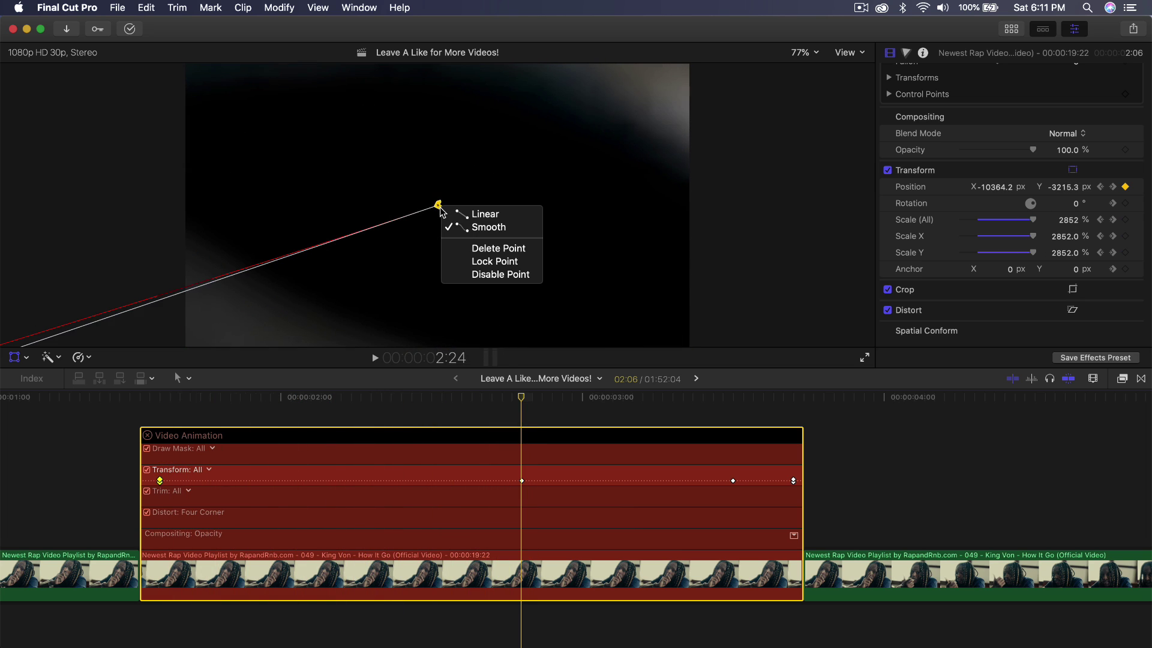
pyautogui.click(491, 217)
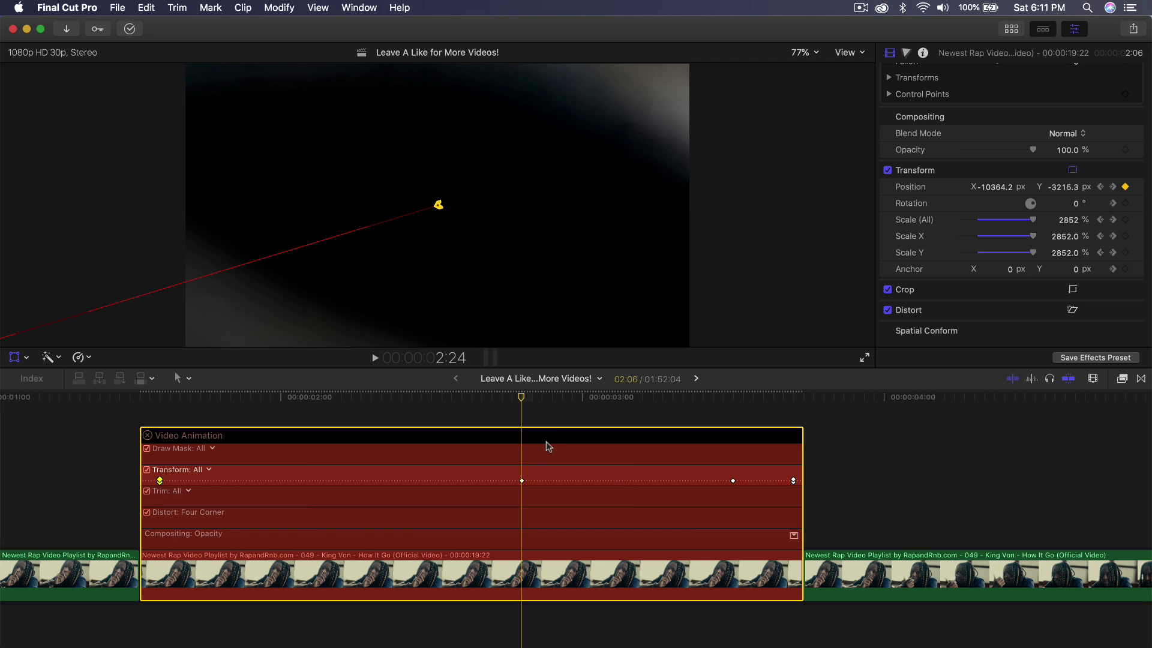
pyautogui.moveTo(523, 405); pyautogui.dragTo(150, 438)
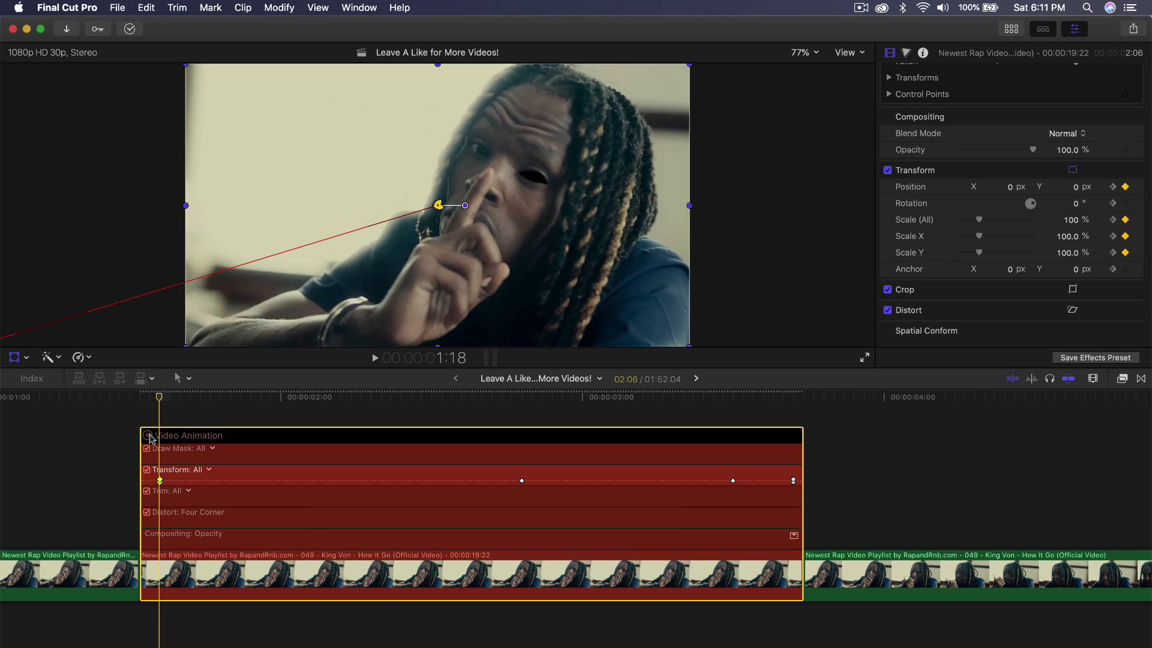
pyautogui.press('space')
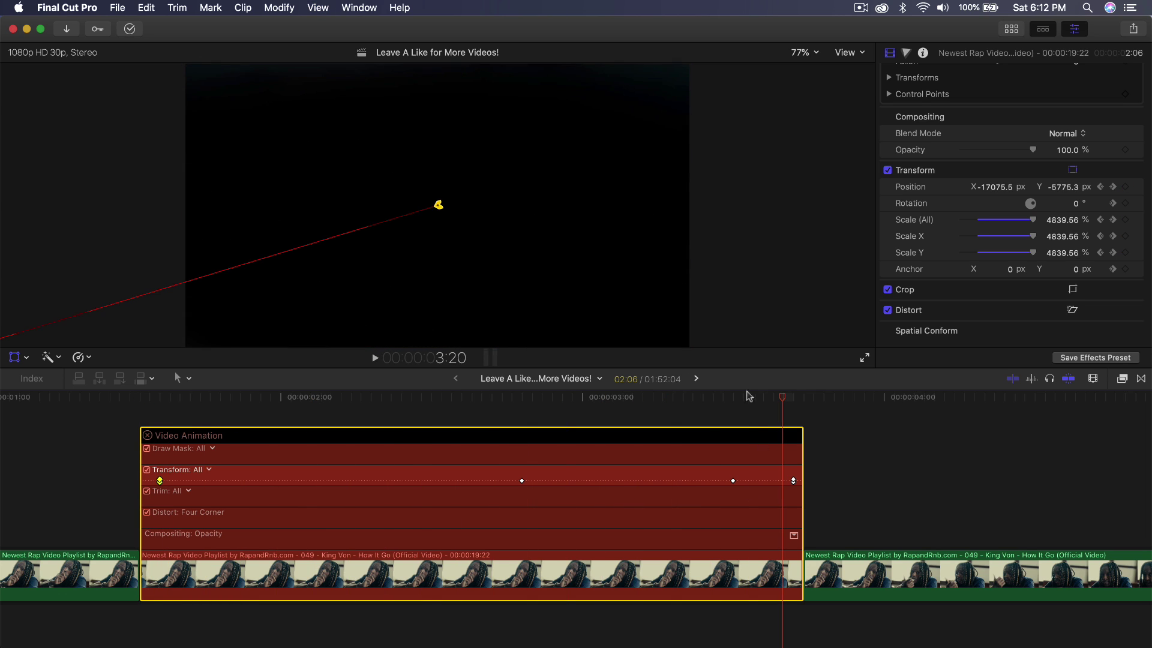
# - Scrub through the second half of the zoom and delete the Transform keyframe at 3:15
pyautogui.moveTo(552, 402); pyautogui.dragTo(455, 414)
pyautogui.moveTo(538, 402); pyautogui.dragTo(737, 407)
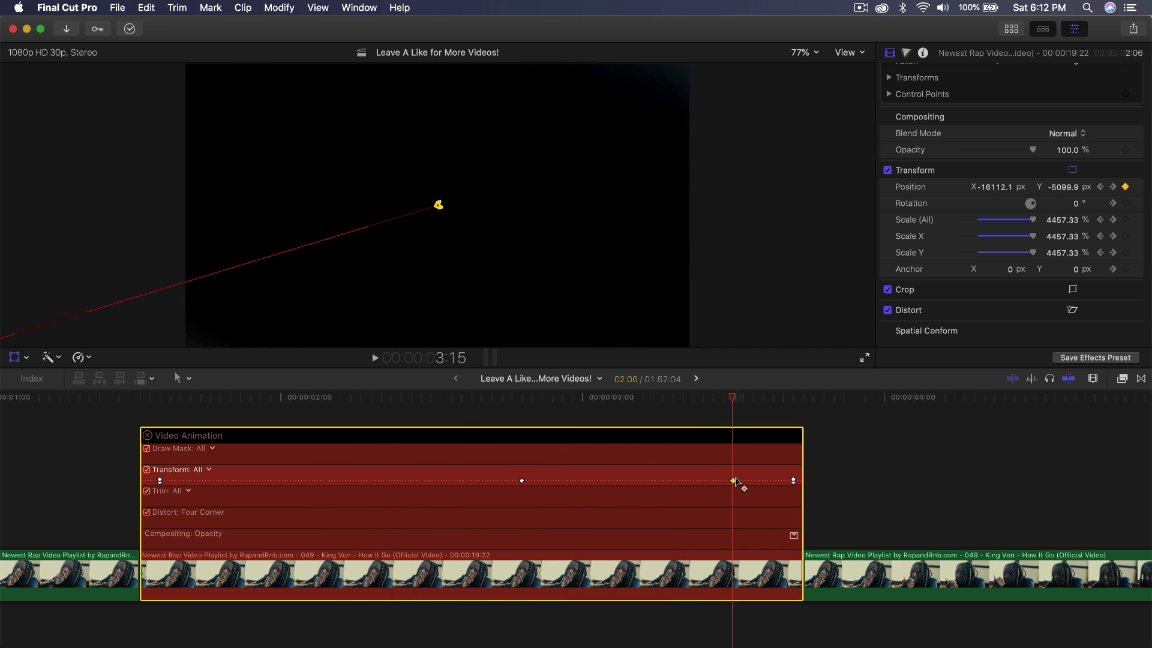
pyautogui.press('Delete')
# - Move the middle Transform keyframe to 01:00:01:10 and scrub to the final keyframe at 3:21
pyautogui.moveTo(732, 405); pyautogui.dragTo(546, 401)
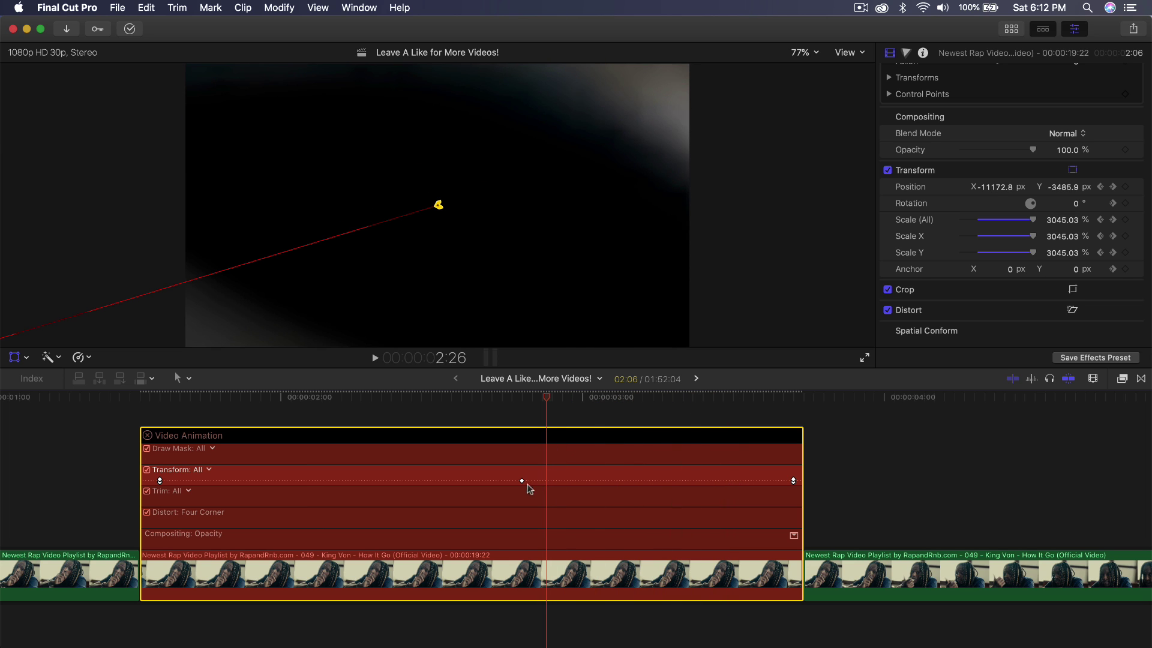
pyautogui.click(522, 481)
pyautogui.moveTo(521, 481); pyautogui.dragTo(541, 481)
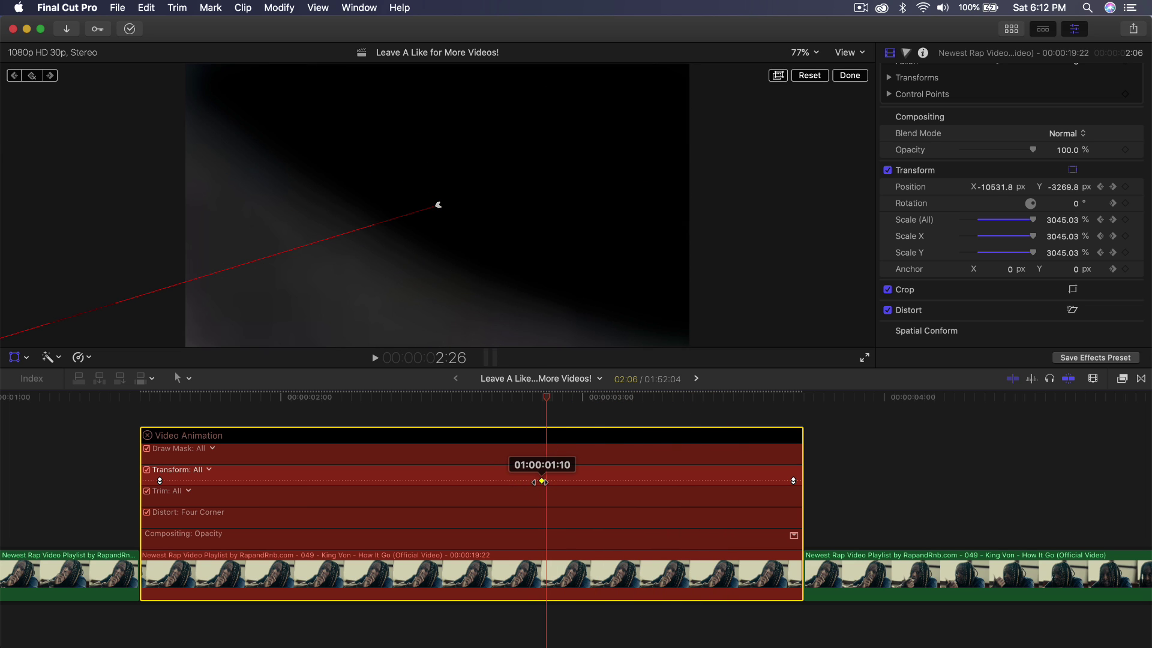
pyautogui.moveTo(547, 401); pyautogui.dragTo(790, 456)
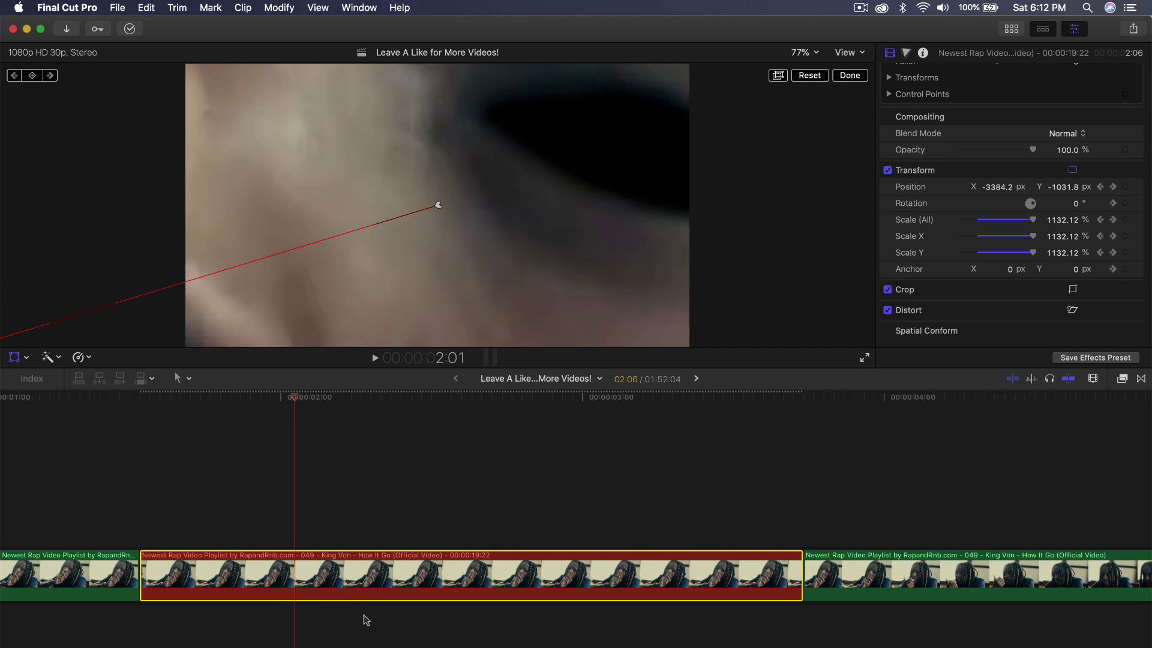
# - Hide the Video Animation, shrink the timeline to show the following clip, and finish transforming
pyautogui.scroll(-3, 366, 619)
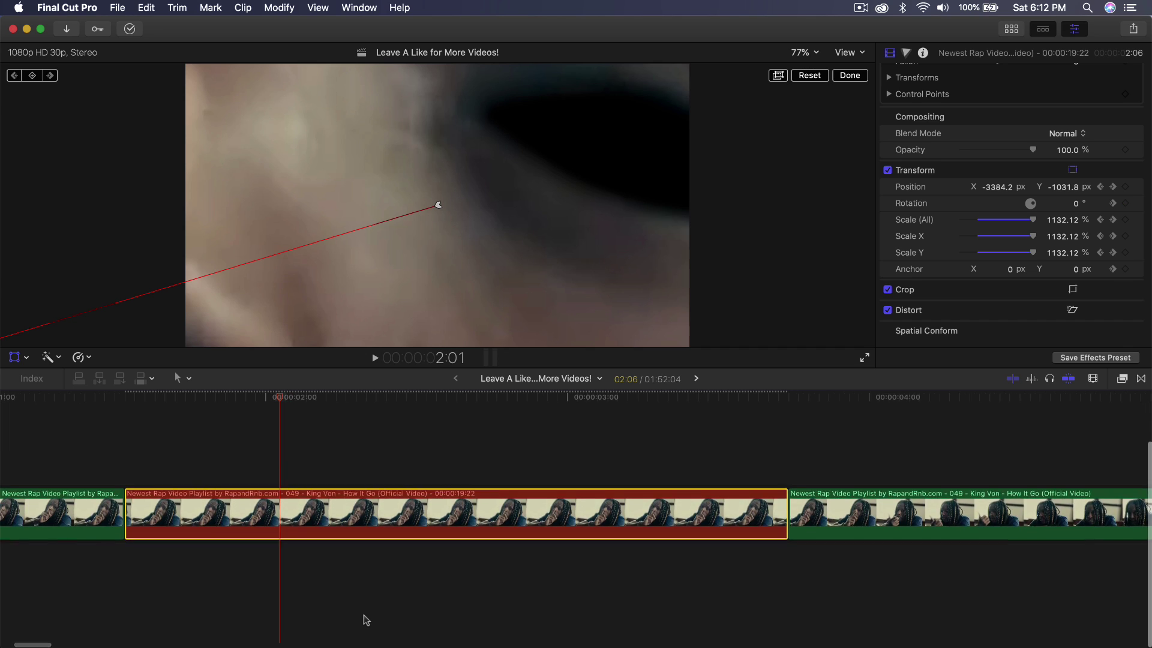
pyautogui.press('super+minus')
pyautogui.press('super+minus')
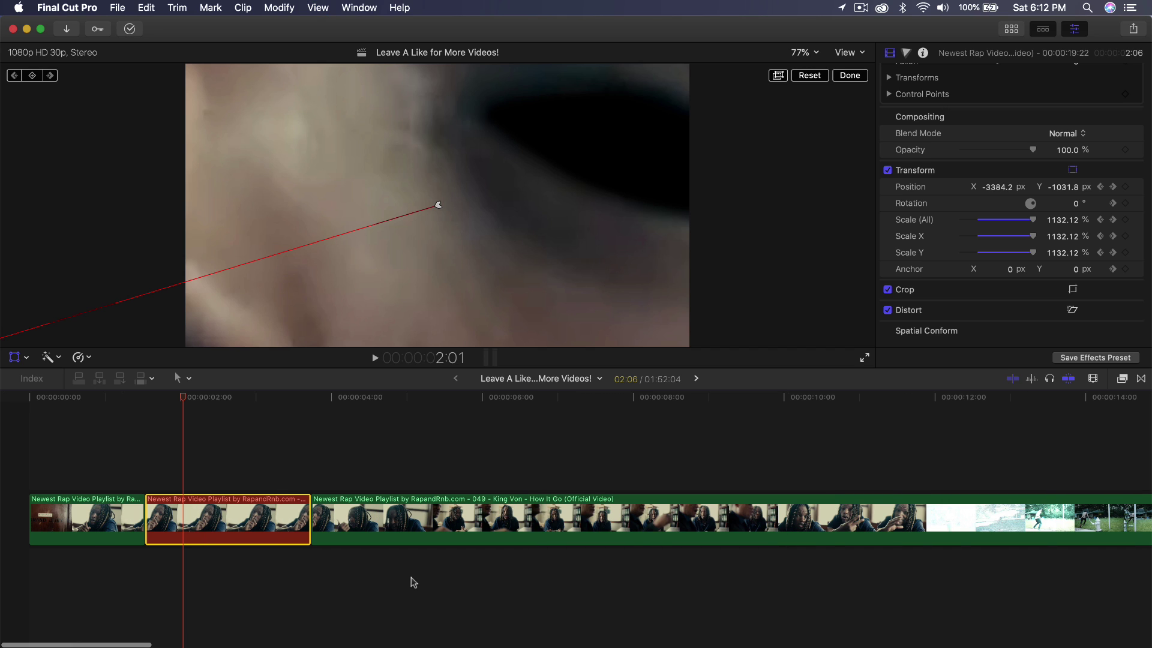
pyautogui.click(427, 515)
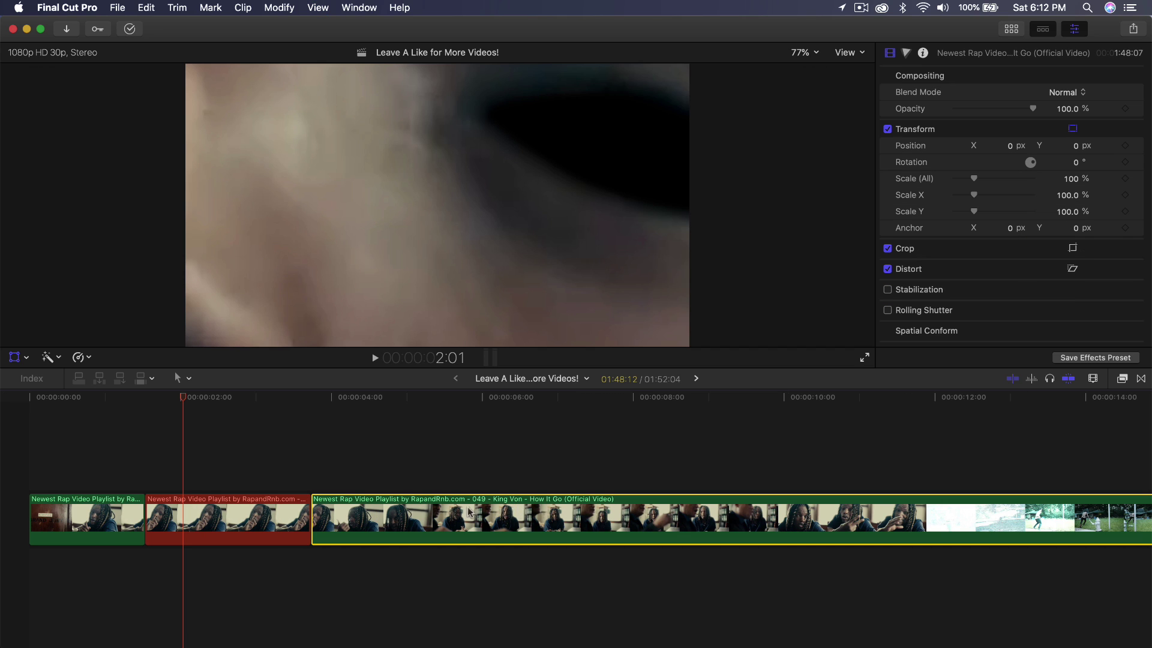
pyautogui.click(296, 425)
pyautogui.click(445, 403)
pyautogui.click(849, 75)
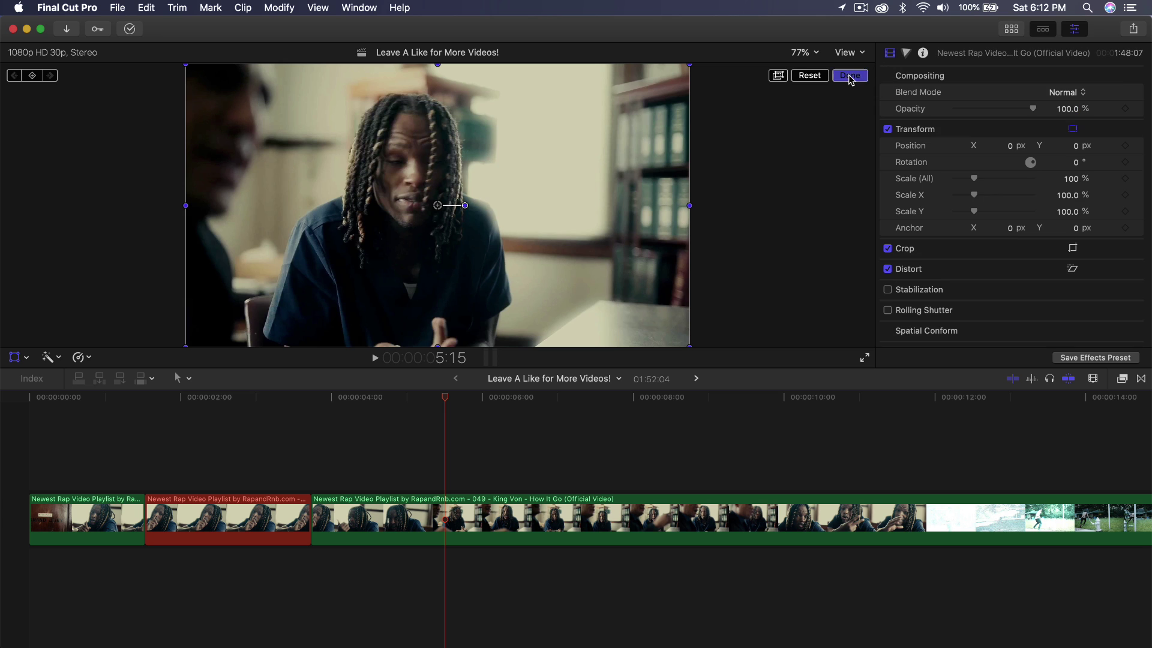
# - Blade the clip after the freeze frame at the white window-bars shot near 29 seconds and remove the footage before the cut
pyautogui.click(241, 396)
pyautogui.moveTo(237, 396); pyautogui.dragTo(622, 449)
pyautogui.hscroll(1, 622, 450)
pyautogui.press('super+minus')
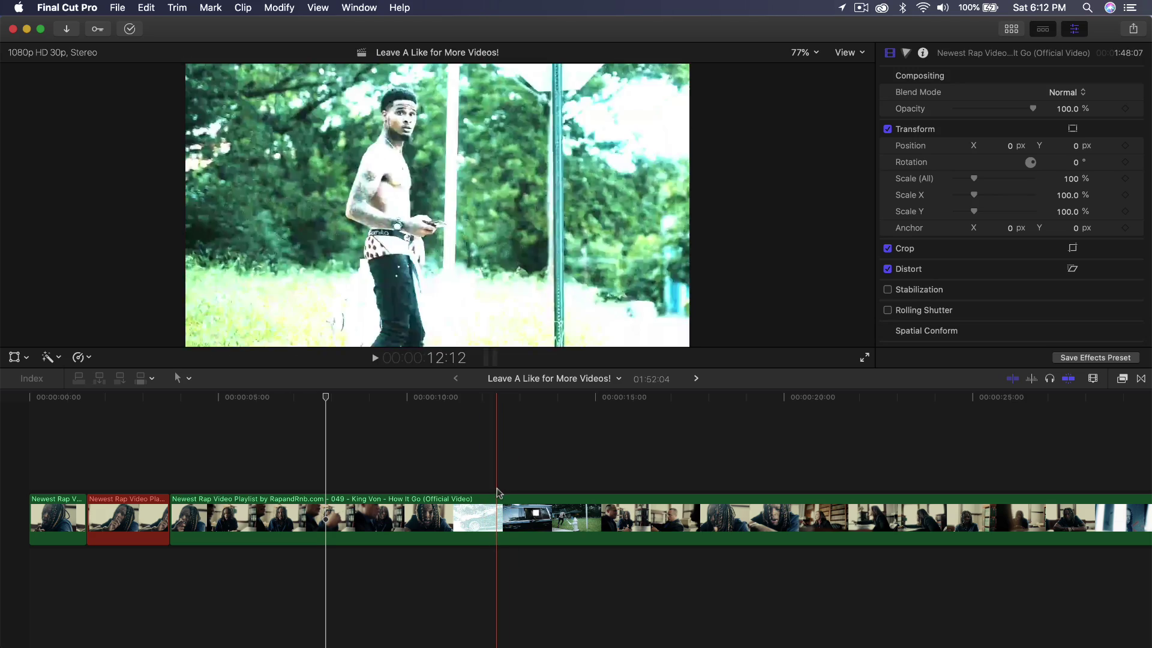
pyautogui.hscroll(10, 660, 528)
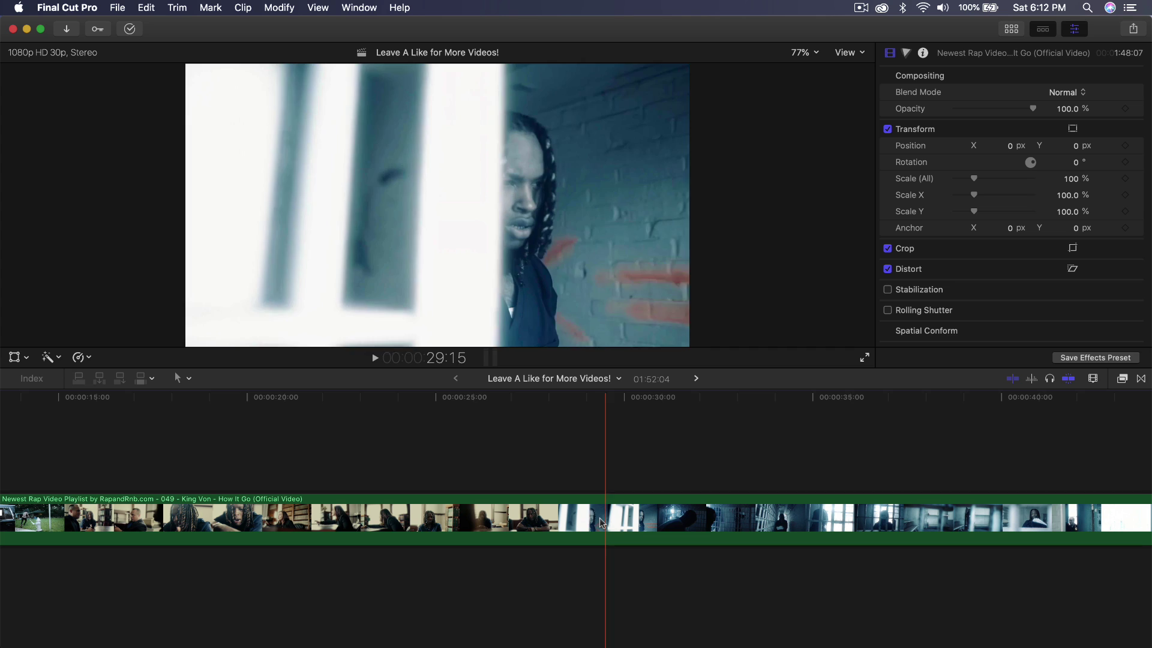
pyautogui.press('b')
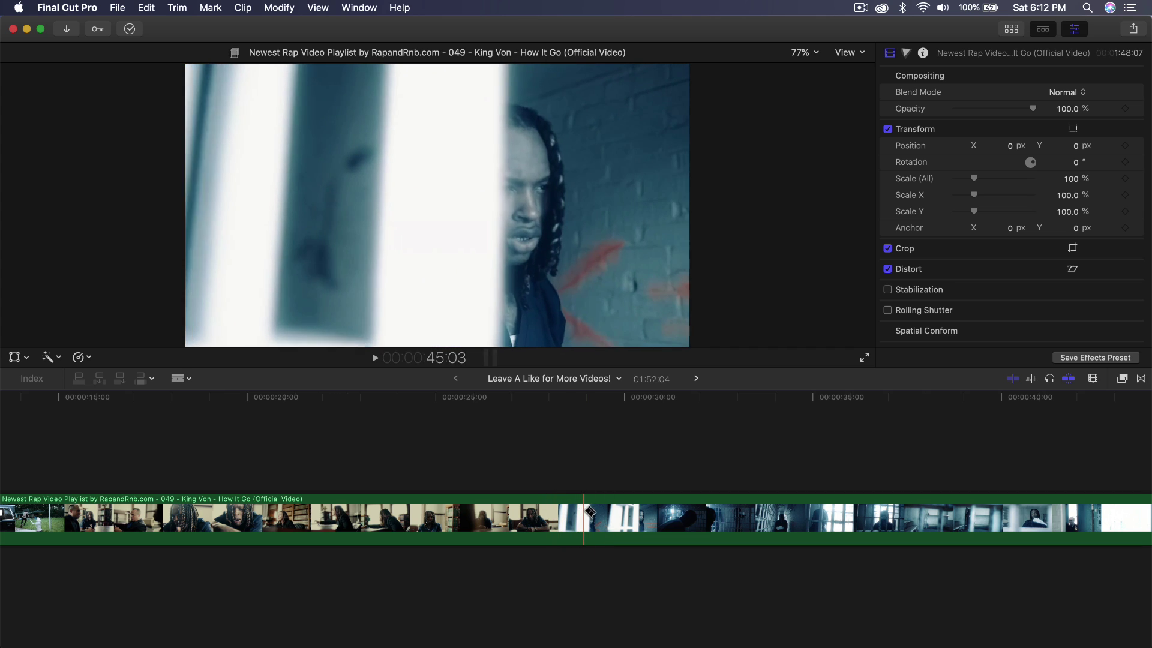
pyautogui.click(584, 510)
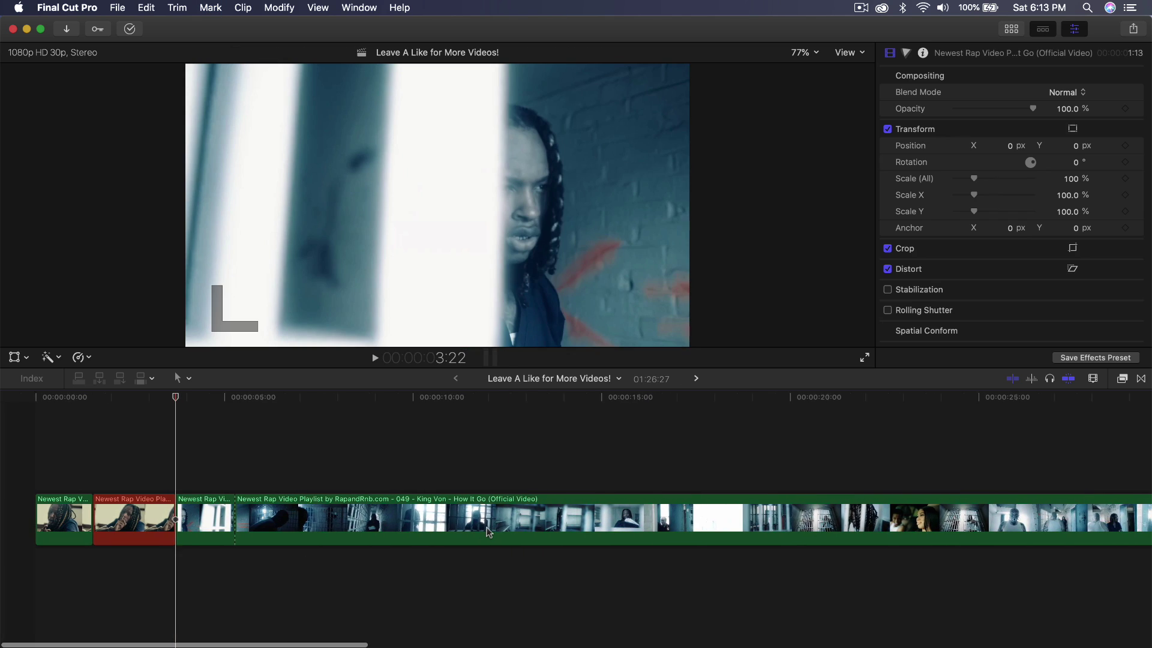
# - Connect the short window-bars clip beneath the freeze frame and extend its start to line up with the freeze frame's start
pyautogui.click(189, 511)
pyautogui.press('super+equal')
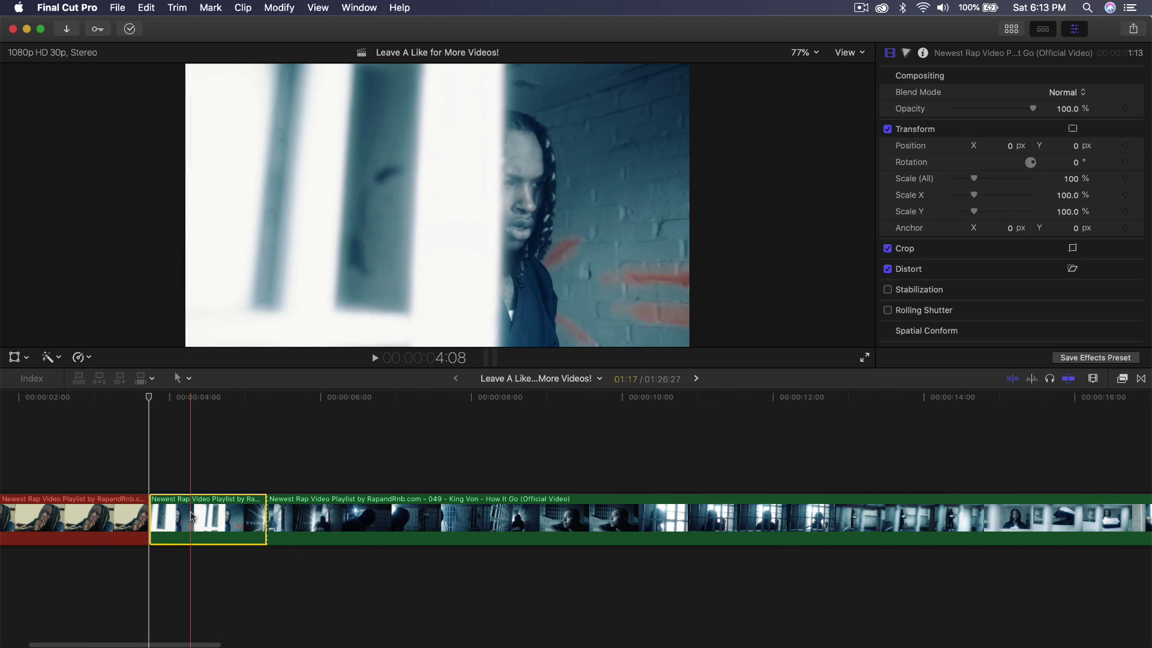
pyautogui.press('super+equal')
pyautogui.hscroll(-5, 189, 511)
pyautogui.hscroll(-5, 384, 504)
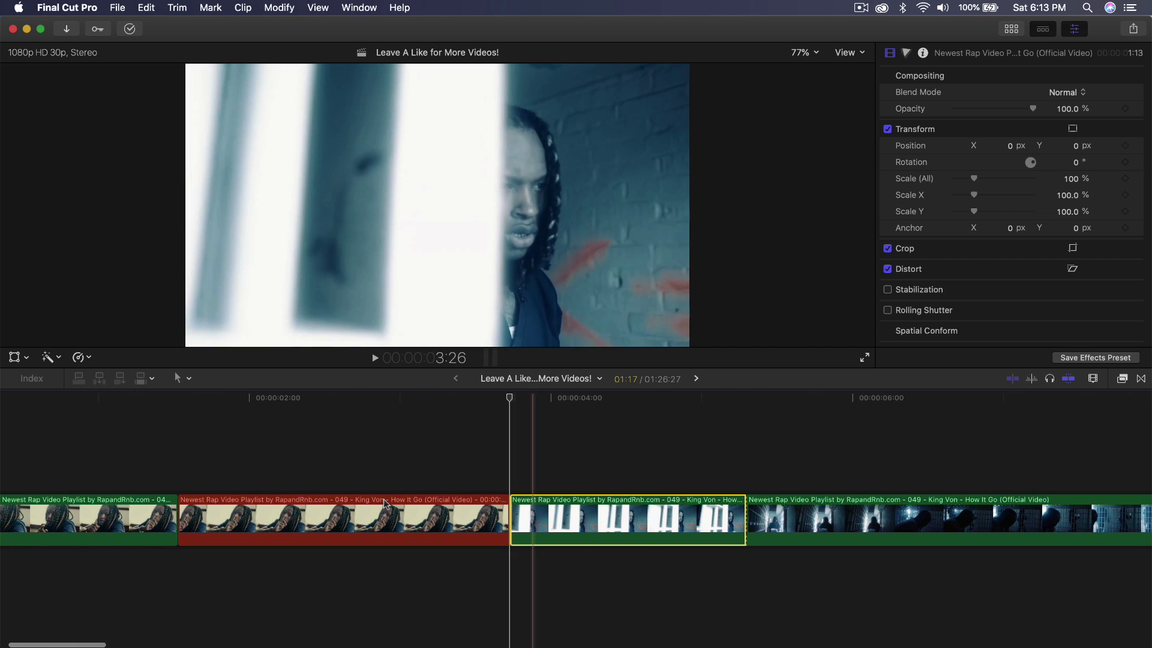
pyautogui.hscroll(-3, 384, 503)
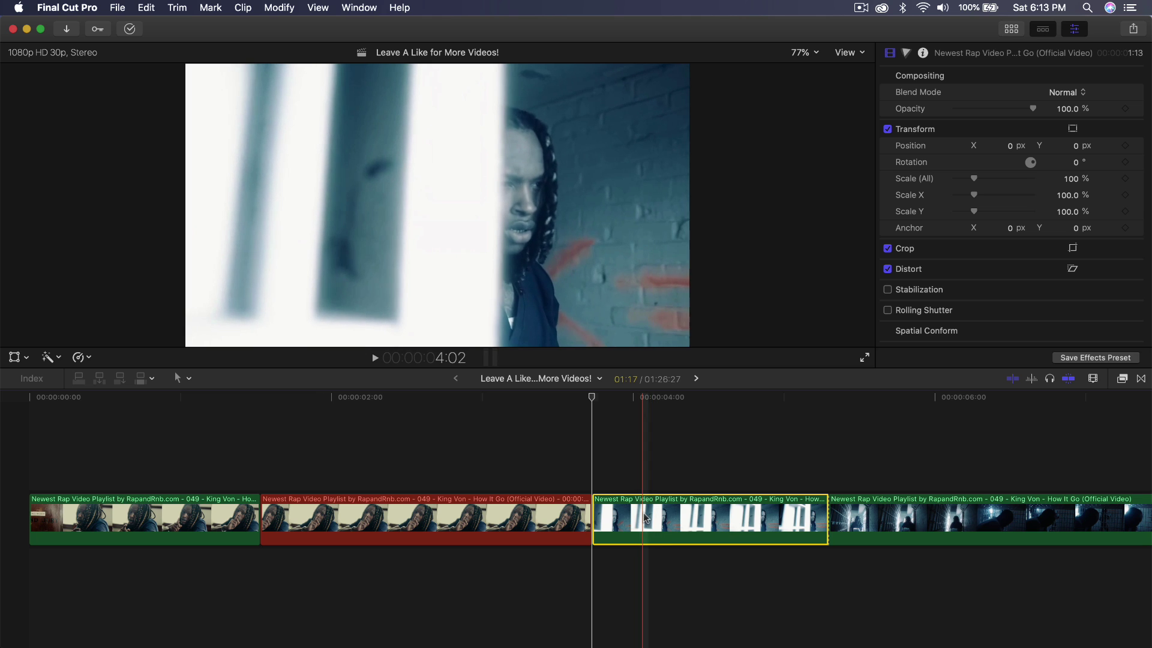
pyautogui.moveTo(641, 522); pyautogui.dragTo(407, 581)
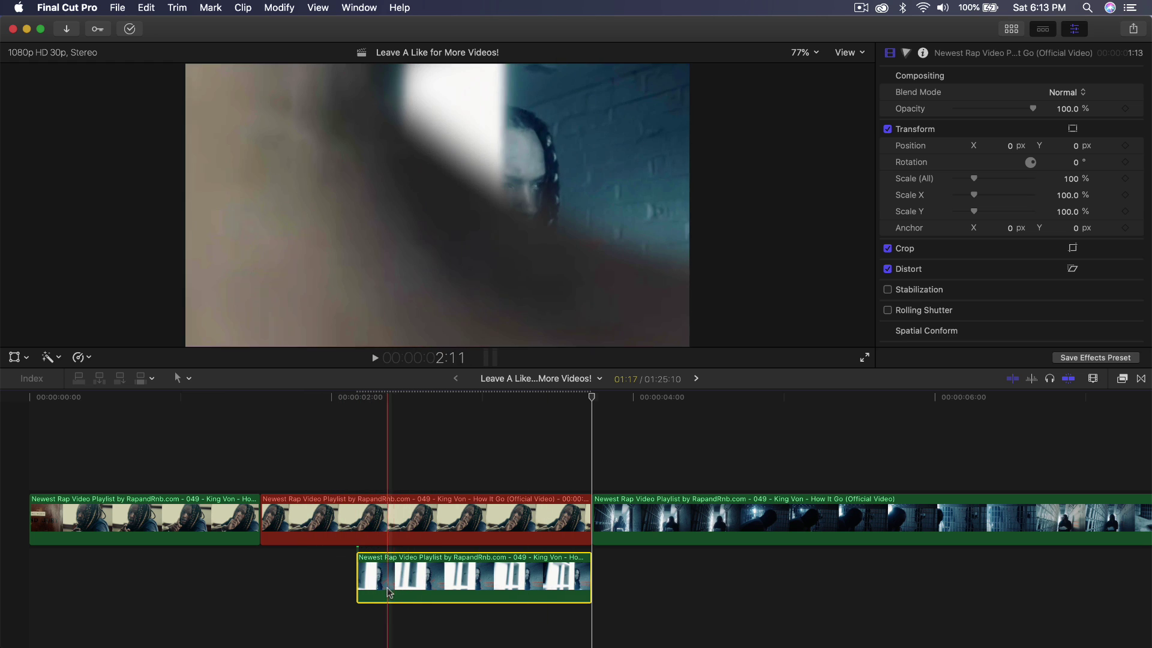
pyautogui.moveTo(356, 579); pyautogui.dragTo(266, 570)
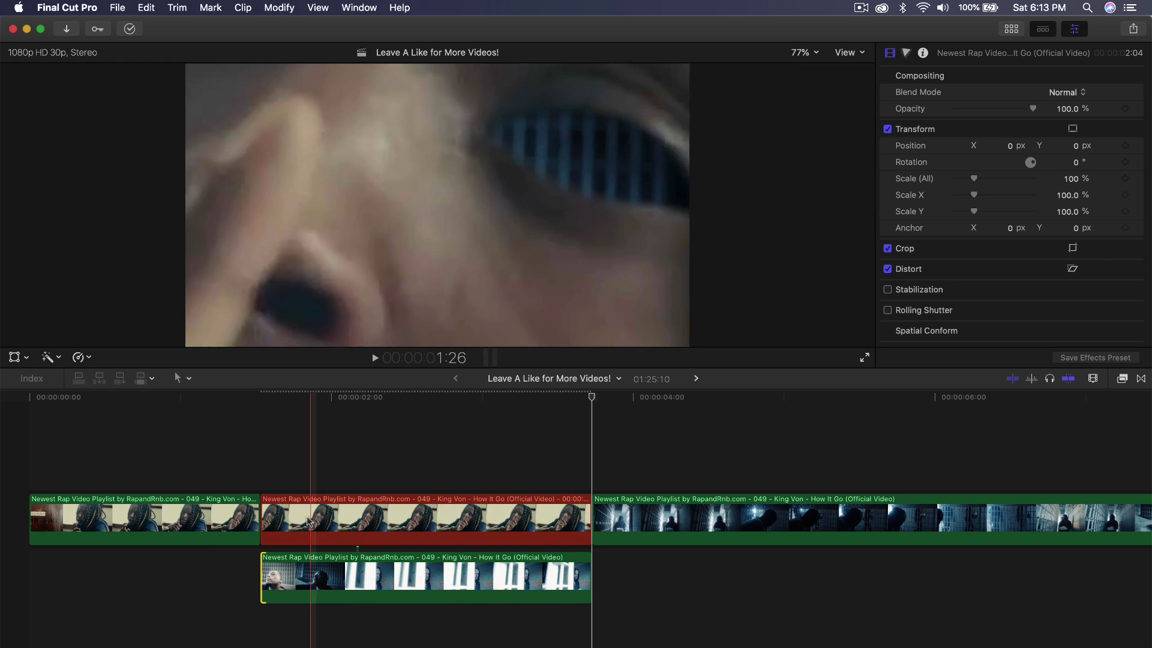
# - Play the transition from the opening clip through the freeze frame to check the scene behind the eye
pyautogui.click(444, 519)
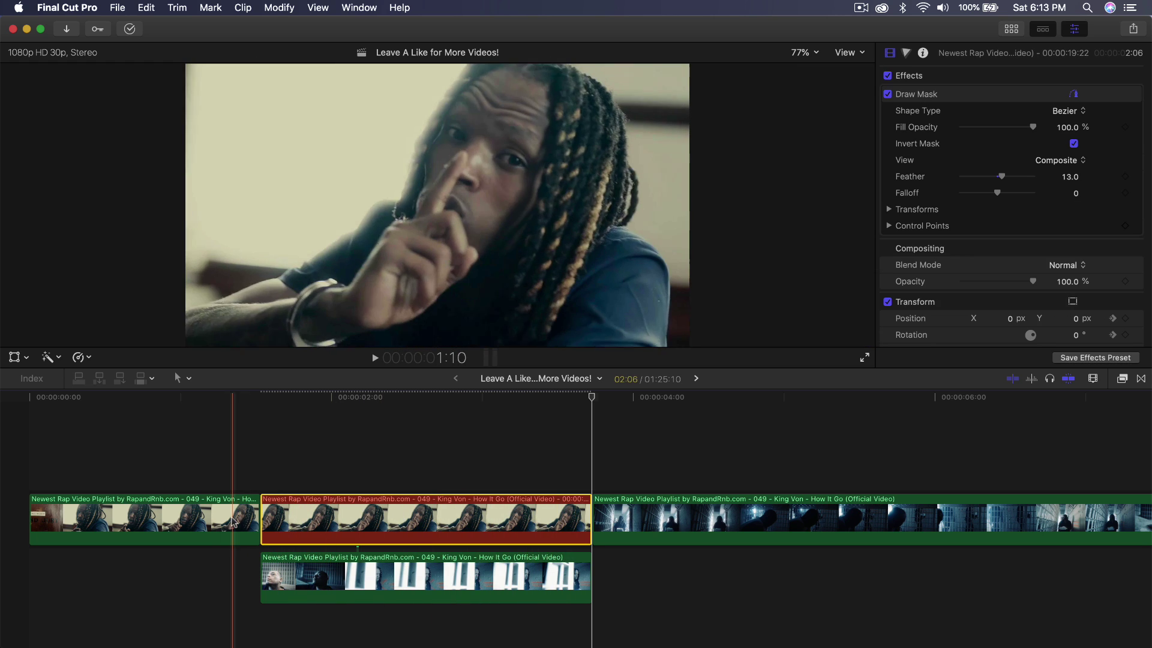
pyautogui.press('space')
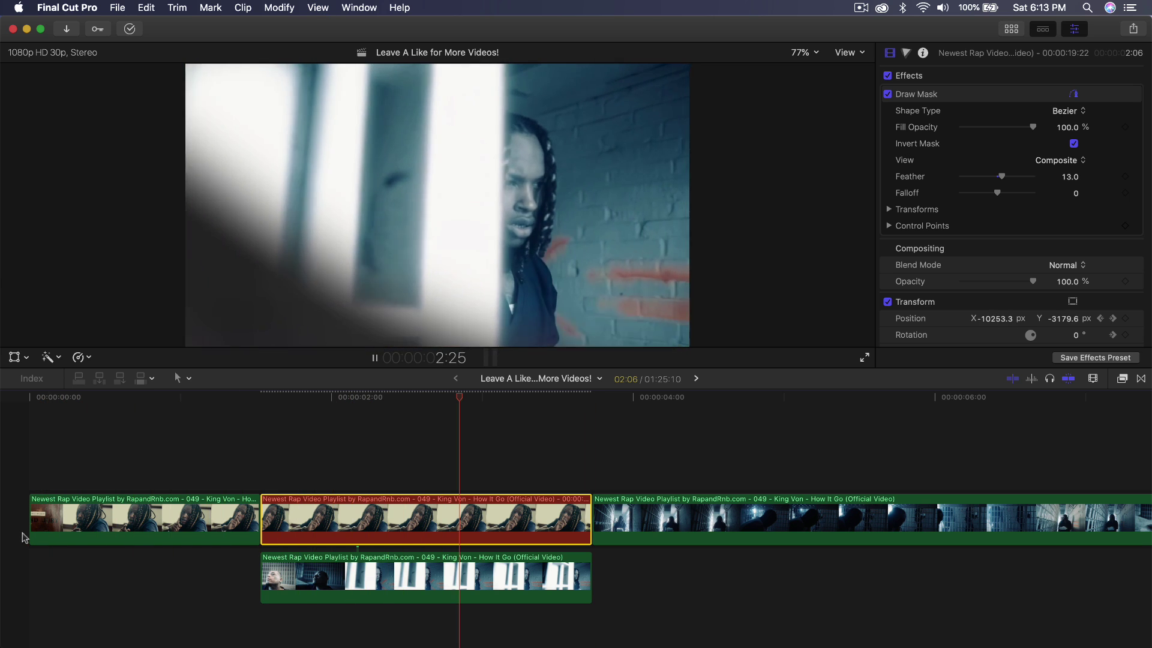
pyautogui.press('space')
pyautogui.hscroll(5, 304, 570)
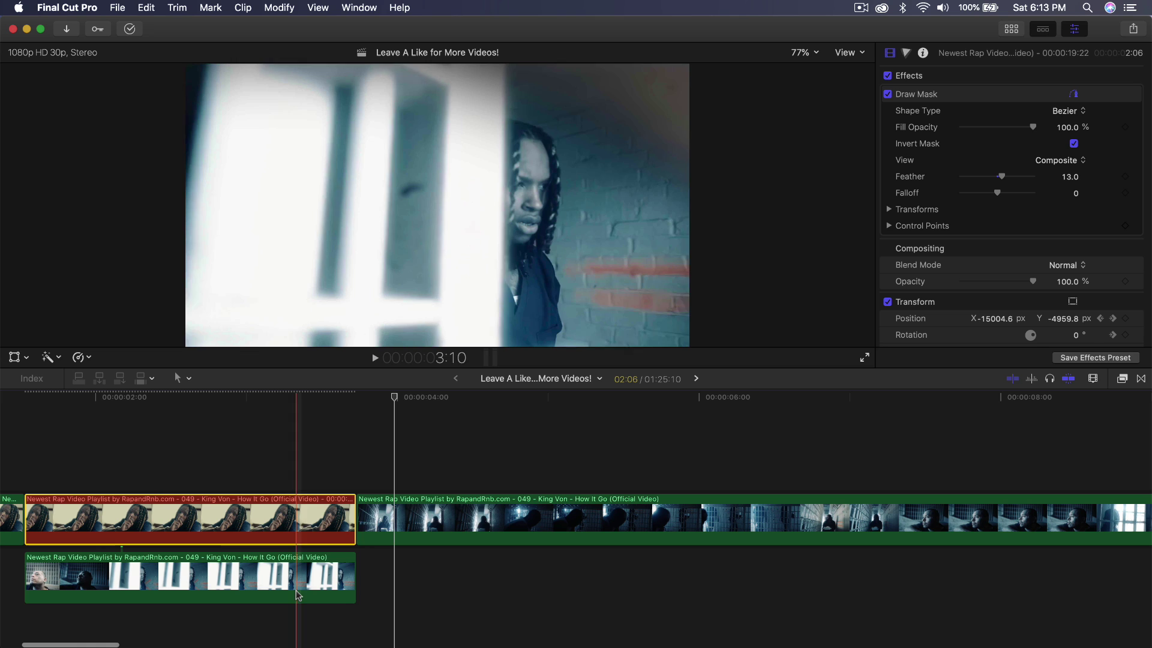
# - Isolate the cell-door shot starting at about 11:15 in the following clip with blade cuts and delete the footage before it
pyautogui.click(304, 583)
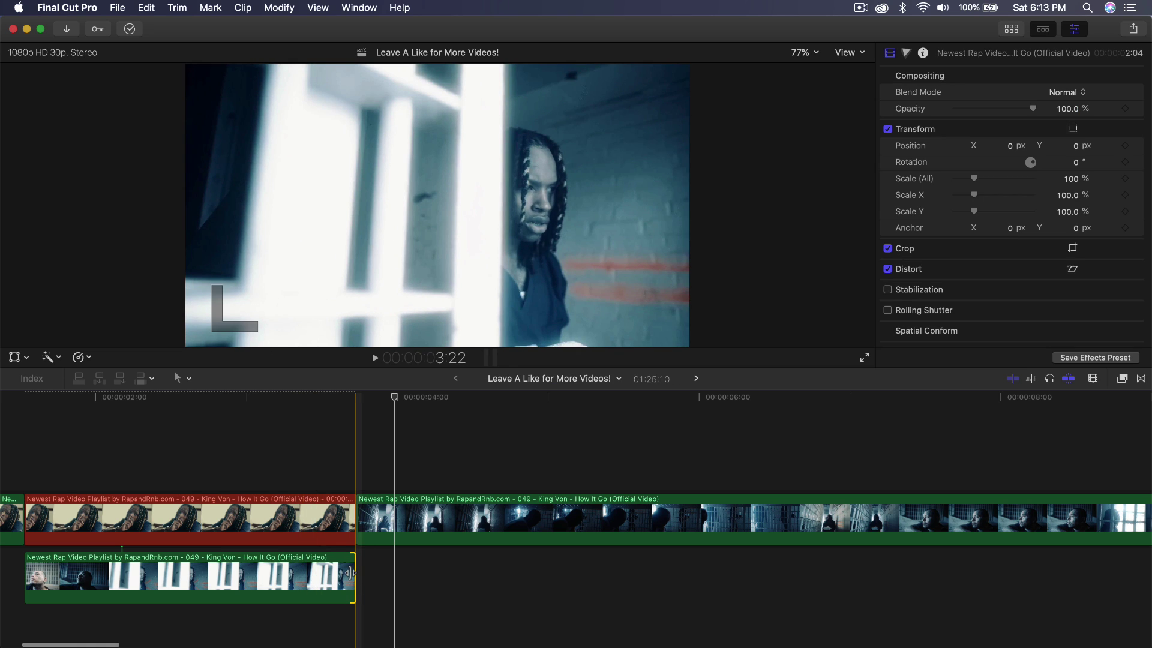
pyautogui.hscroll(5, 519, 581)
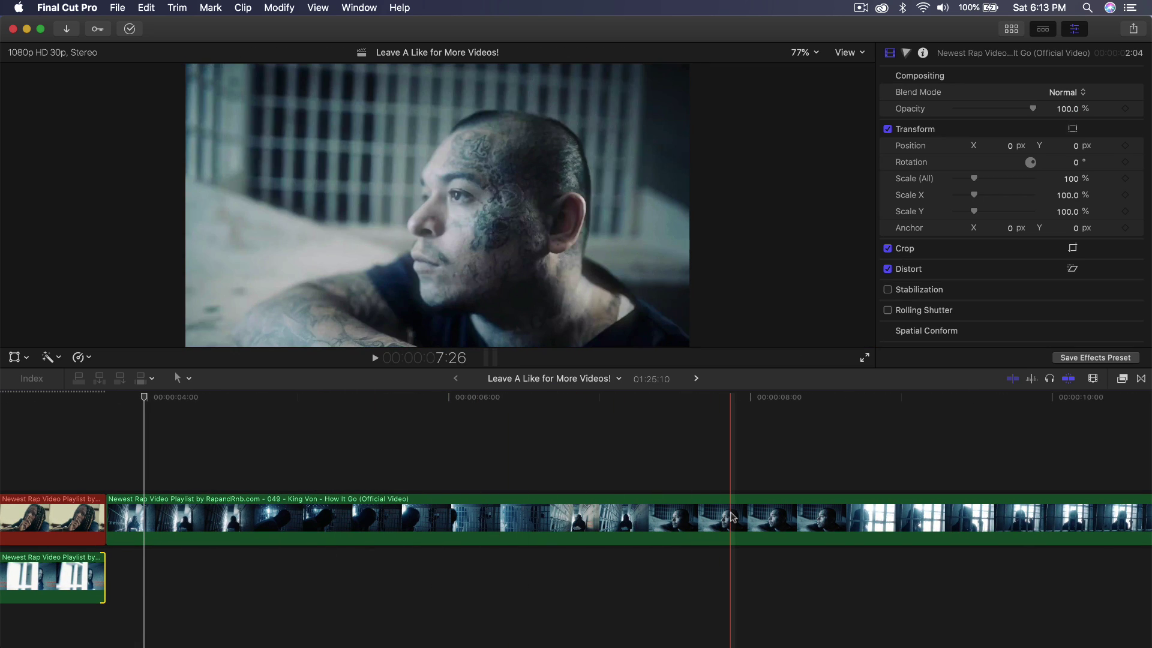
pyautogui.hscroll(5, 731, 517)
pyautogui.press('super+minus')
pyautogui.hscroll(4, 656, 522)
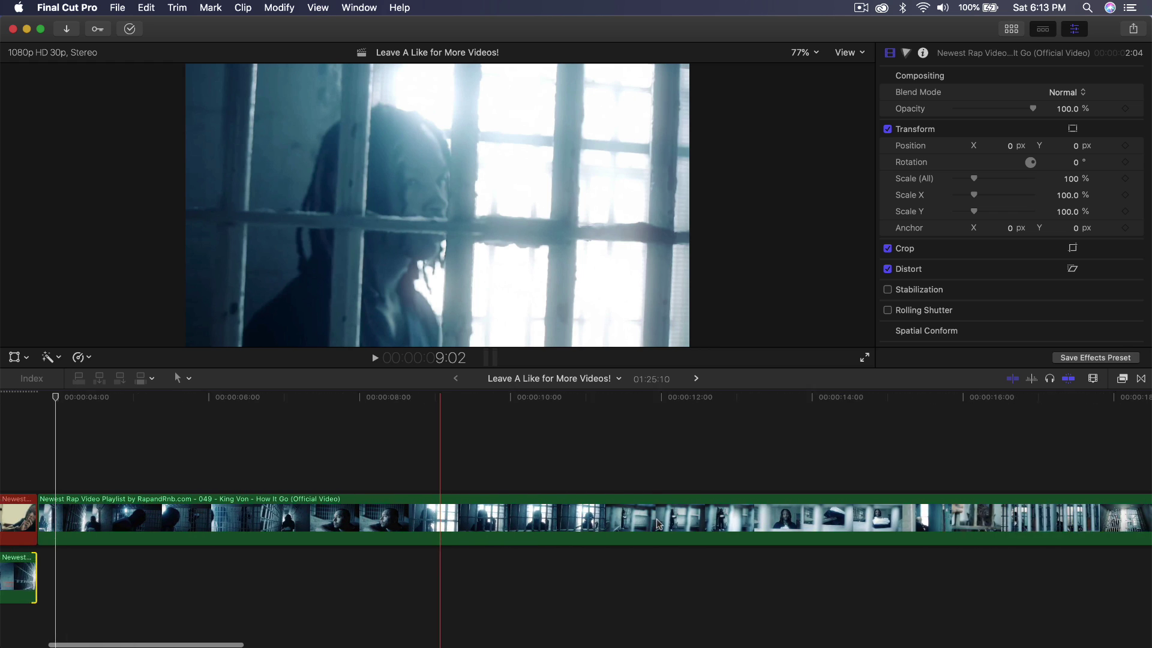
pyautogui.hscroll(1, 659, 524)
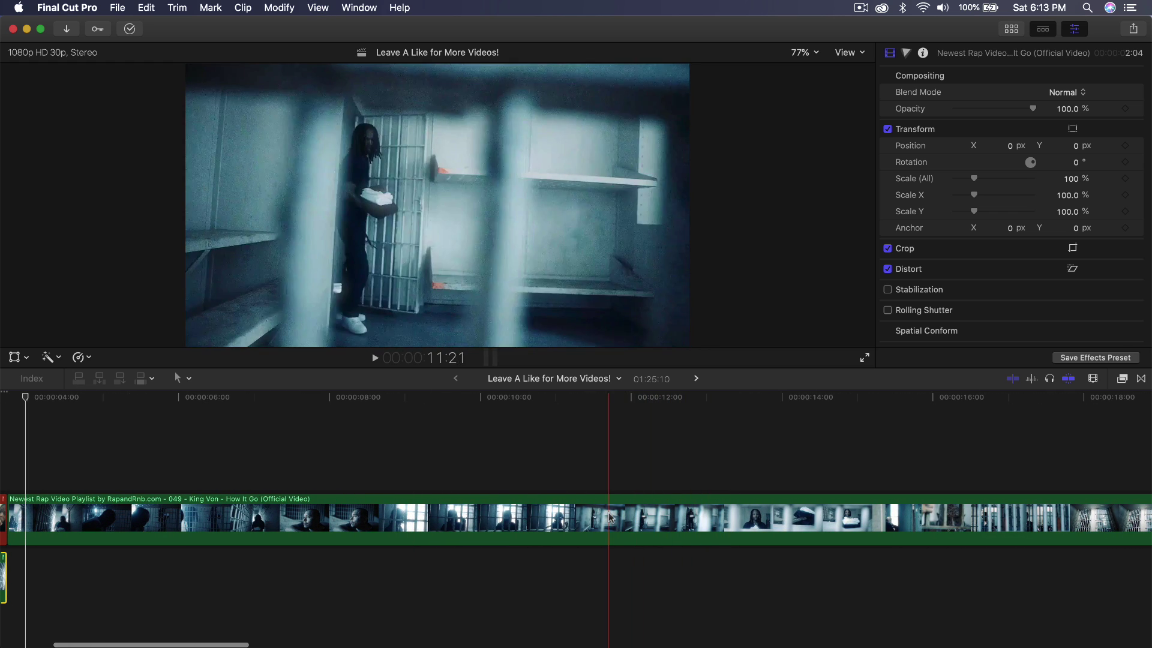
pyautogui.press('p')
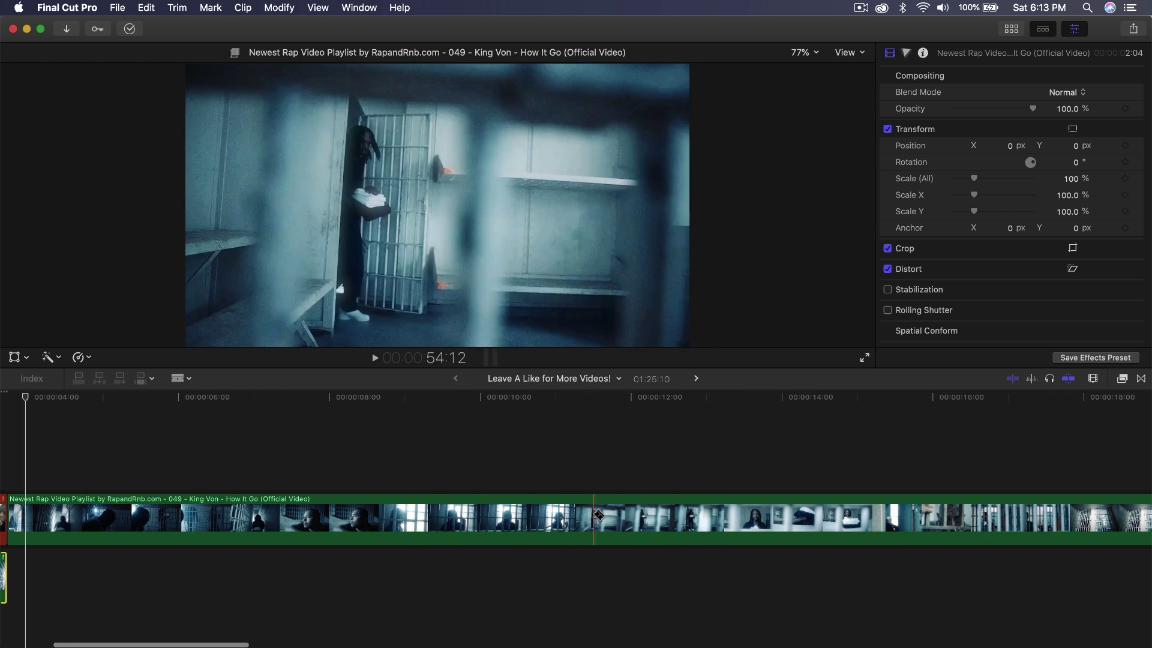
pyautogui.click(594, 515)
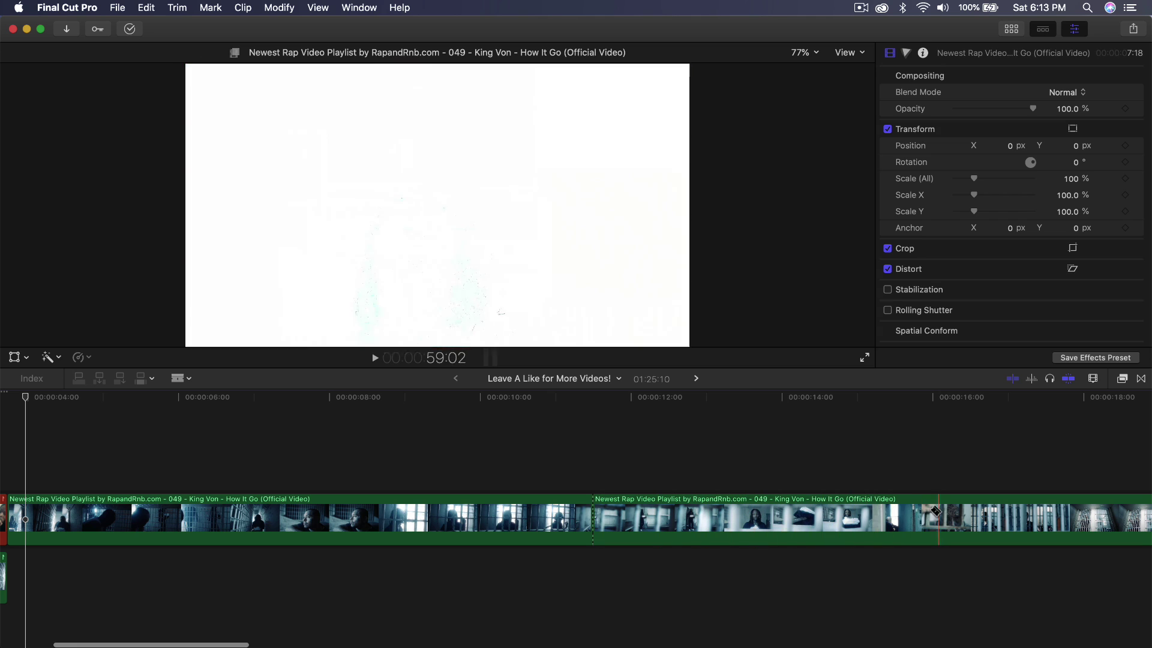
pyautogui.press('a')
pyautogui.click(350, 517)
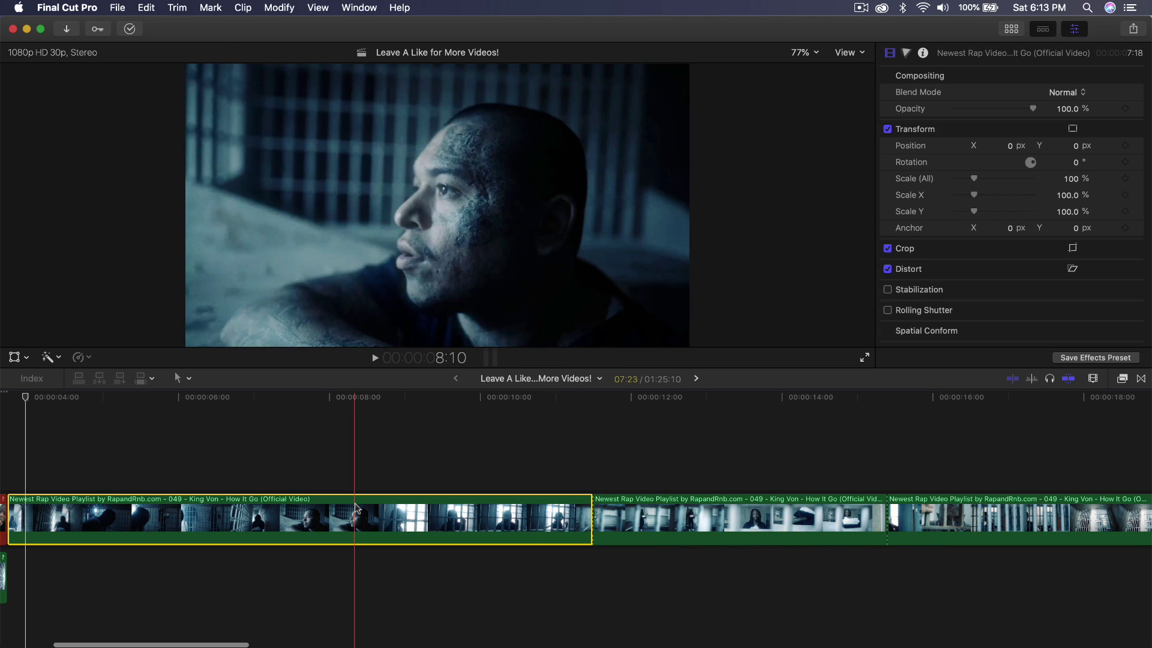
pyautogui.press('BackSpace')
# - Connect the isolated cell-door shot below the primary storyline and trim its start to the end of the freeze frame
pyautogui.hscroll(-5, 349, 519)
pyautogui.click(360, 510)
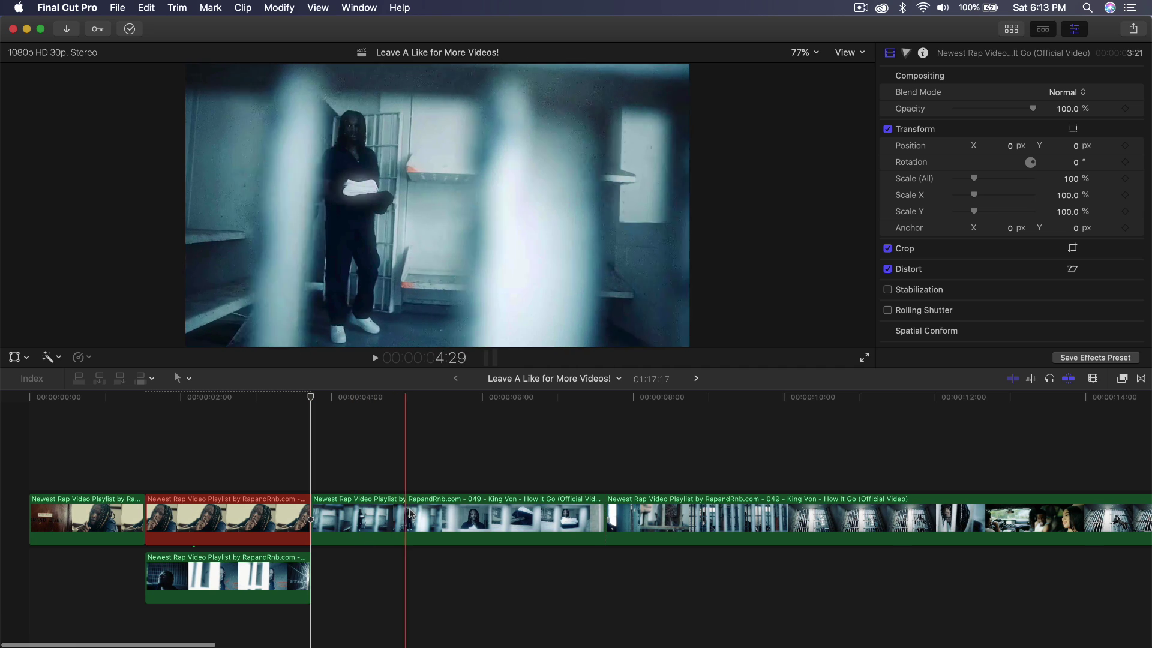
pyautogui.moveTo(361, 497); pyautogui.dragTo(326, 571)
pyautogui.moveTo(333, 571); pyautogui.dragTo(314, 571)
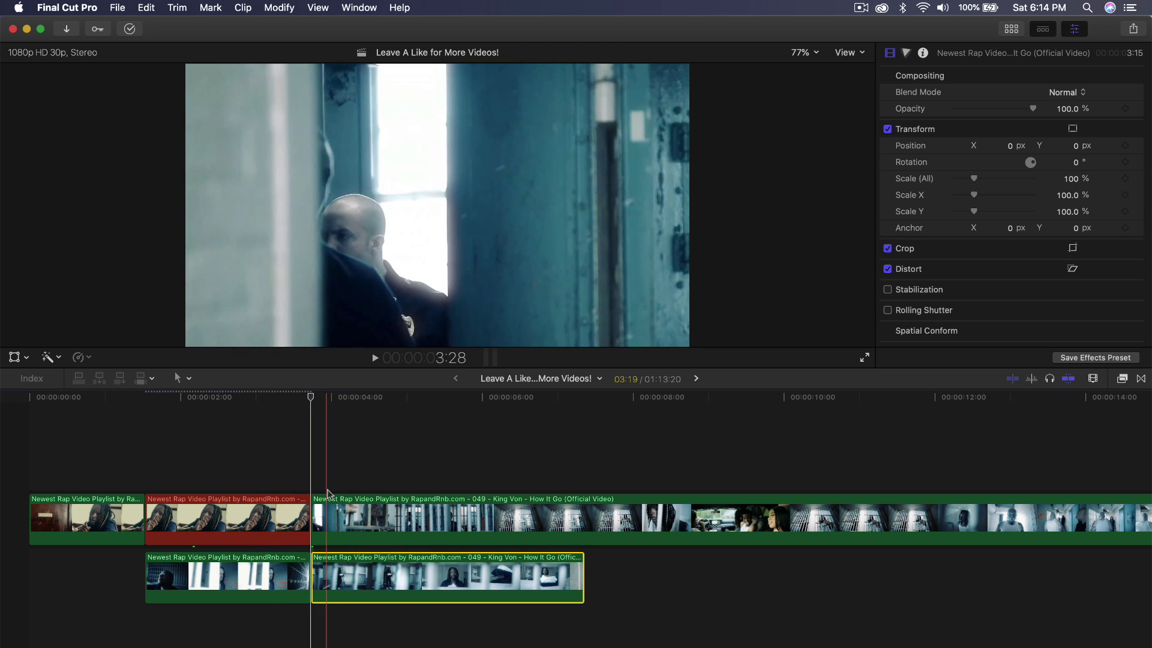
# - Blade the clip after the freeze frame at 7:07 and delete everything after the cut
pyautogui.click(372, 523)
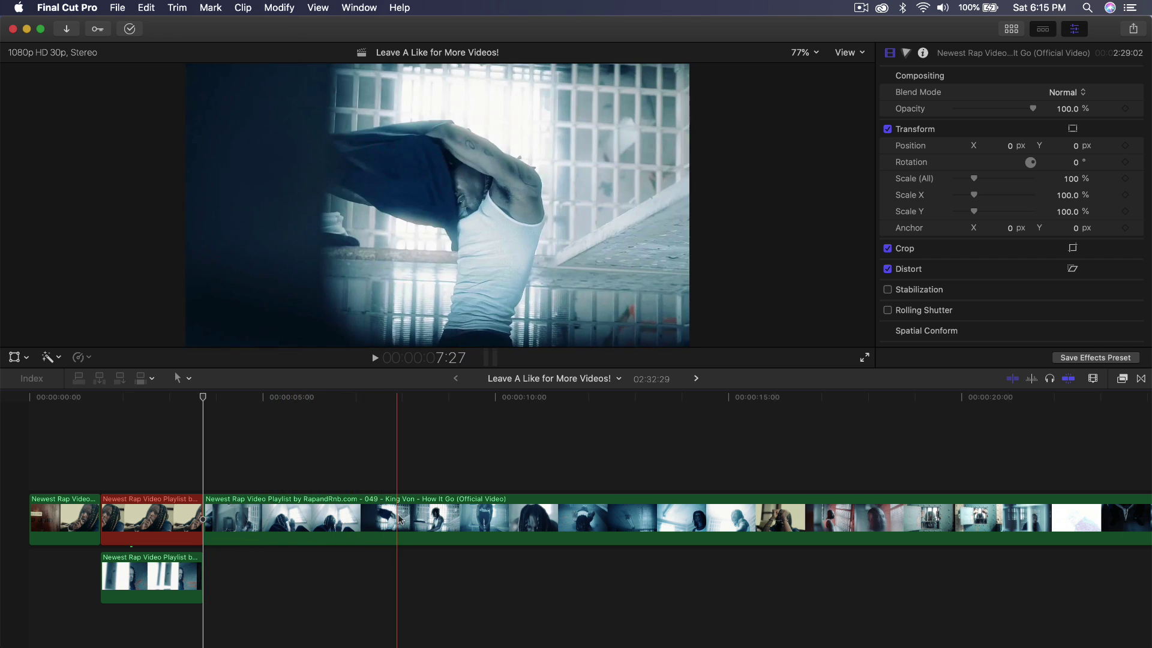
pyautogui.press('b')
pyautogui.click(365, 517)
pyautogui.press('a')
pyautogui.click(459, 522)
pyautogui.press('Delete')
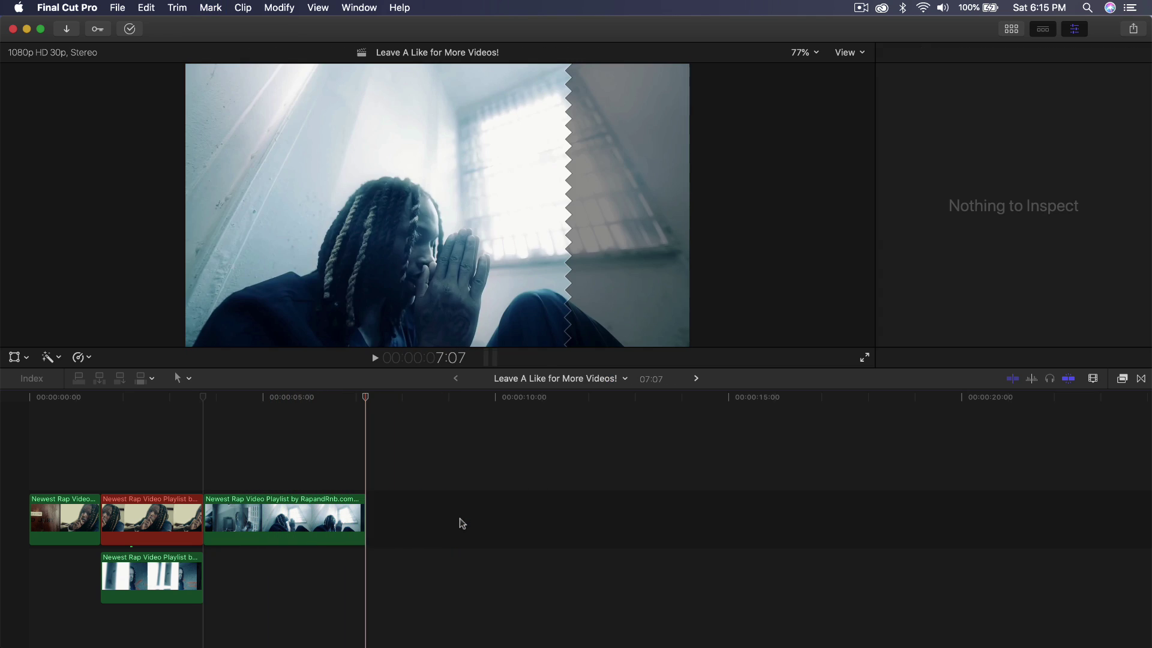
# - Add a freeze frame at 4:00 in the last clip, where the man faces the camera through the bars
pyautogui.press('super+=')
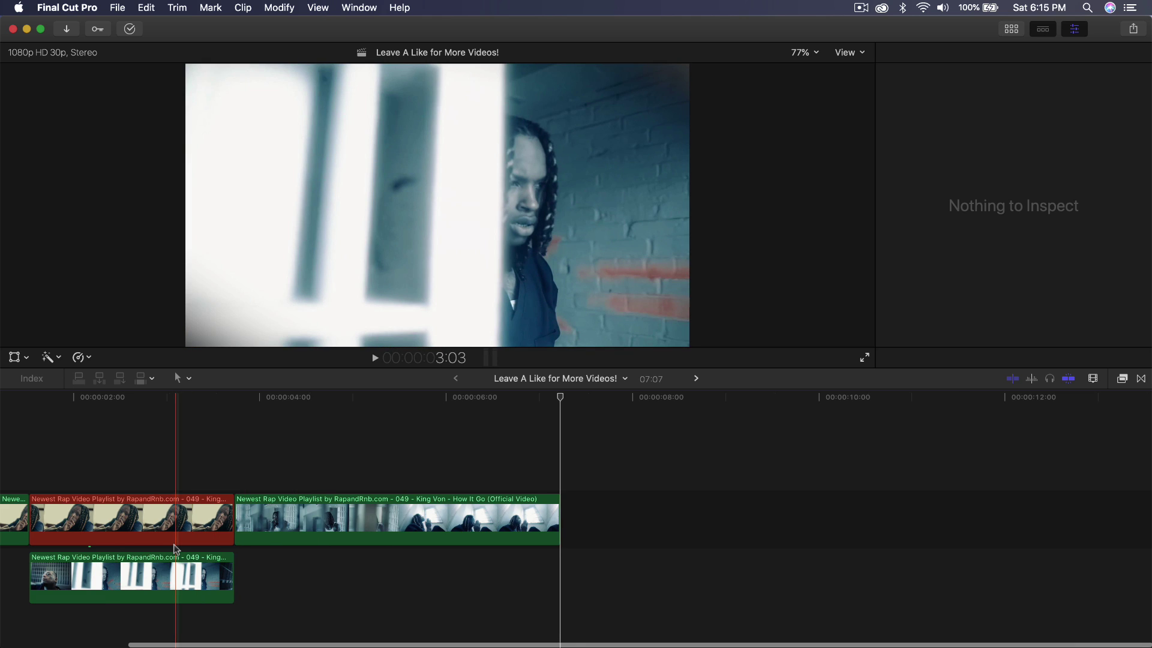
pyautogui.hscroll(-2, 175, 545)
pyautogui.click(381, 524)
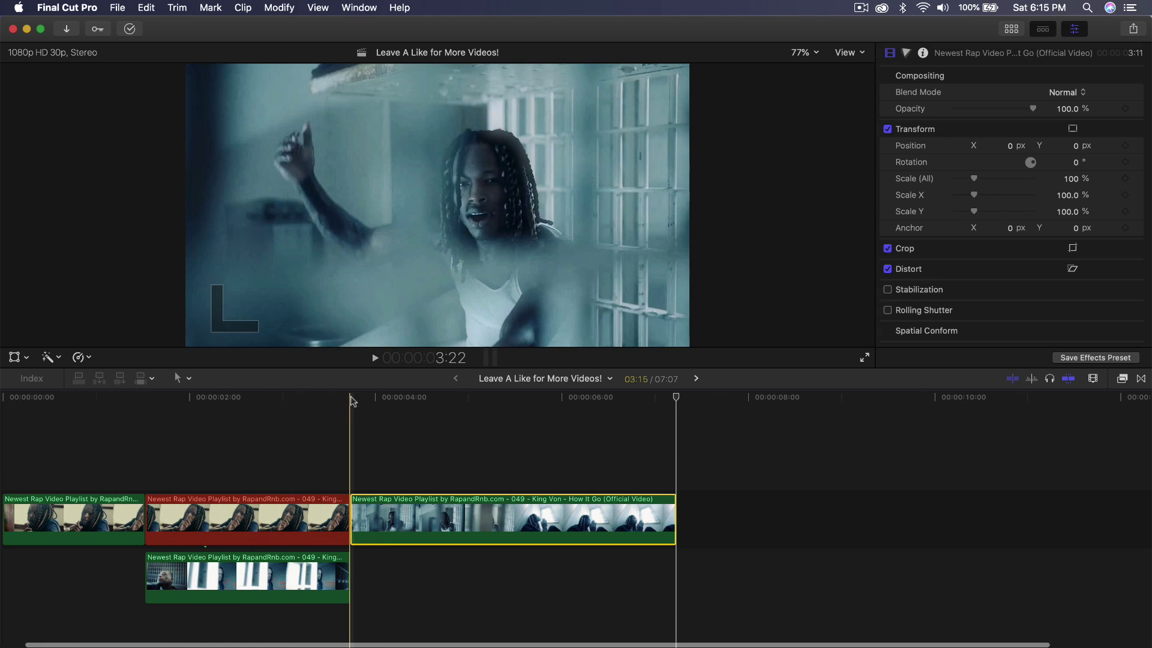
pyautogui.click(350, 398)
pyautogui.press('Right')
pyautogui.press('Right')
pyautogui.press('Right')
pyautogui.press('Right')
pyautogui.press('Right')
pyautogui.press('Right')
pyautogui.press('Right')
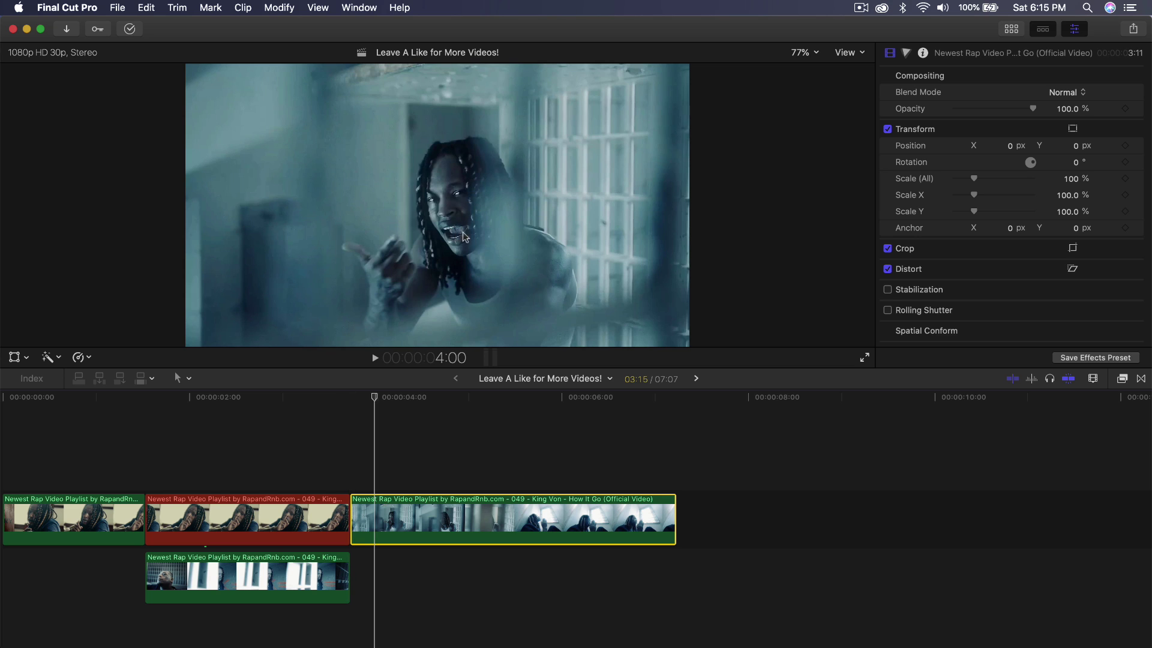
pyautogui.click(146, 7)
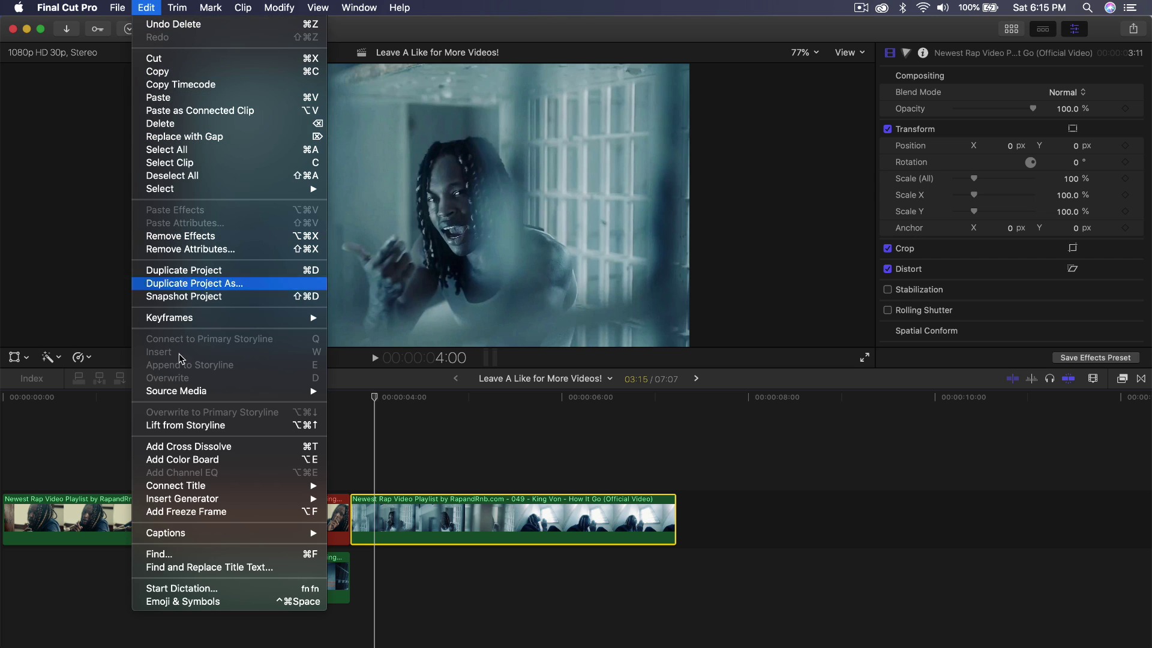
pyautogui.click(186, 516)
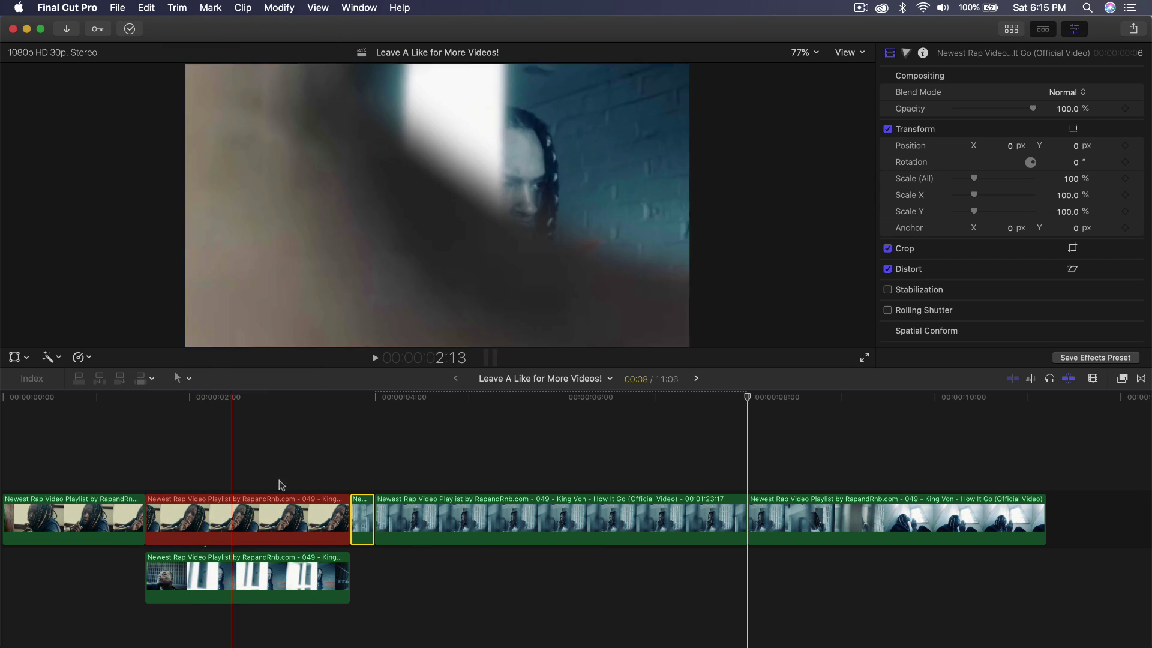
# - Assign the Copy 2 video role to the new freeze frame
pyautogui.click(546, 526)
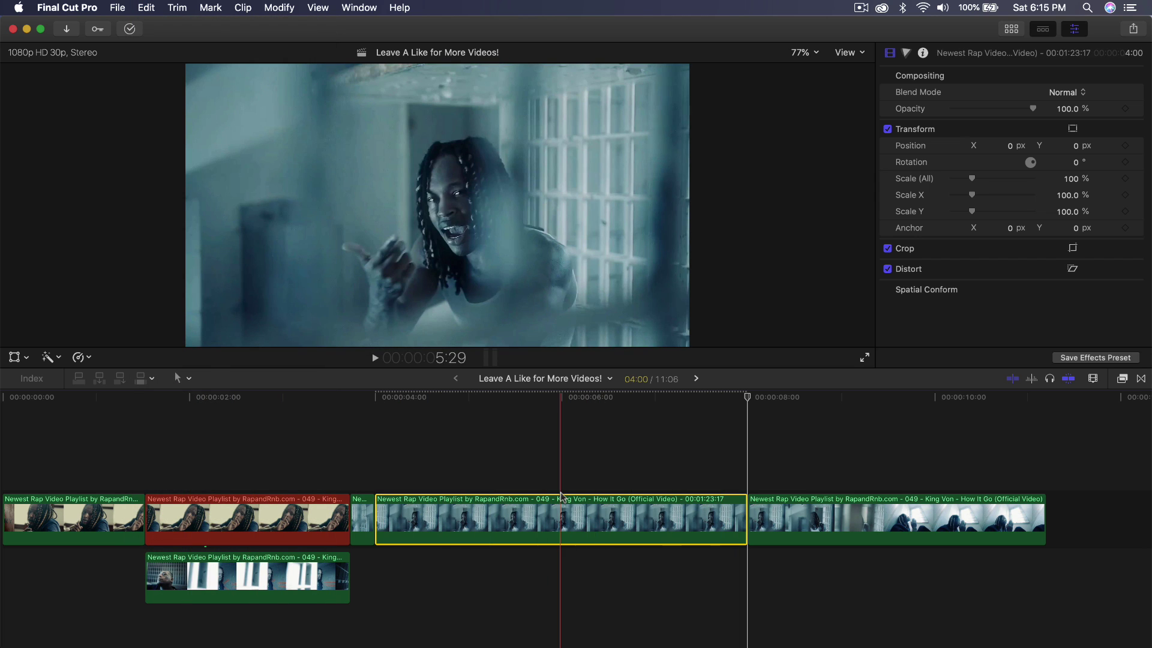
pyautogui.rightClick(528, 522)
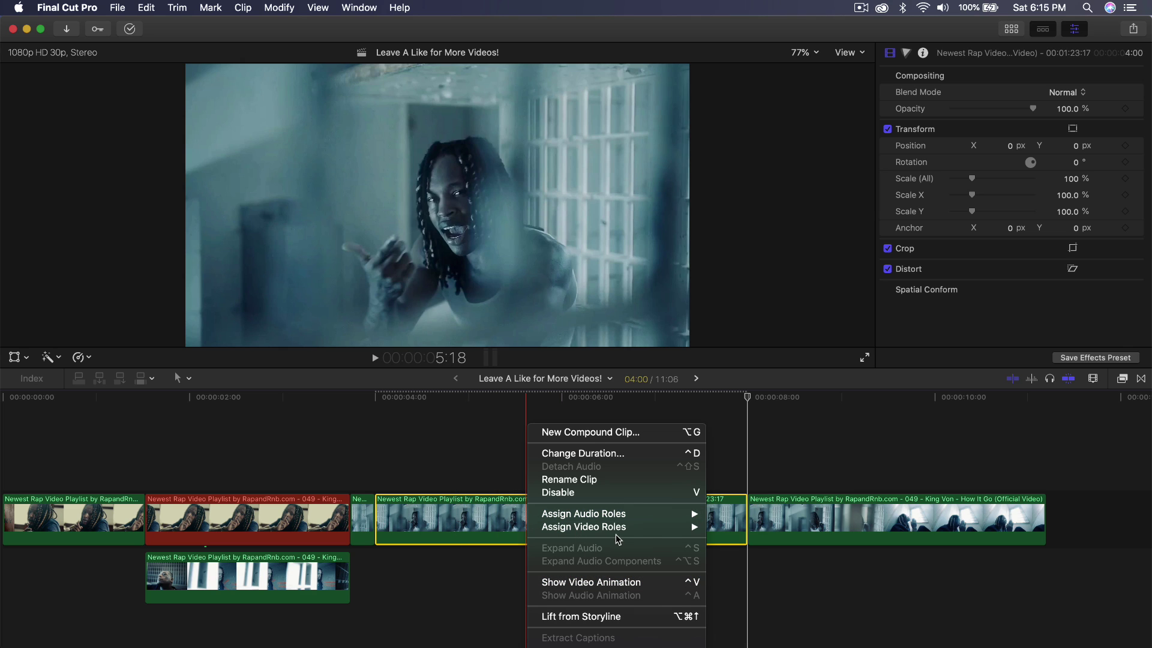
pyautogui.moveTo(660, 527)
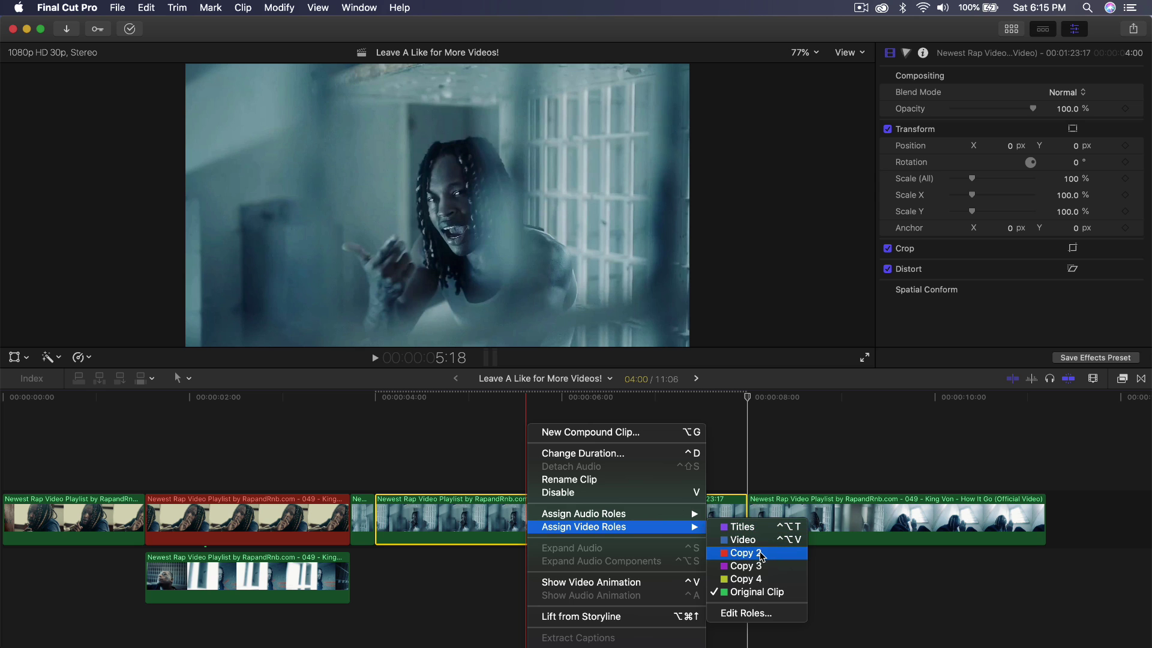
pyautogui.click(759, 553)
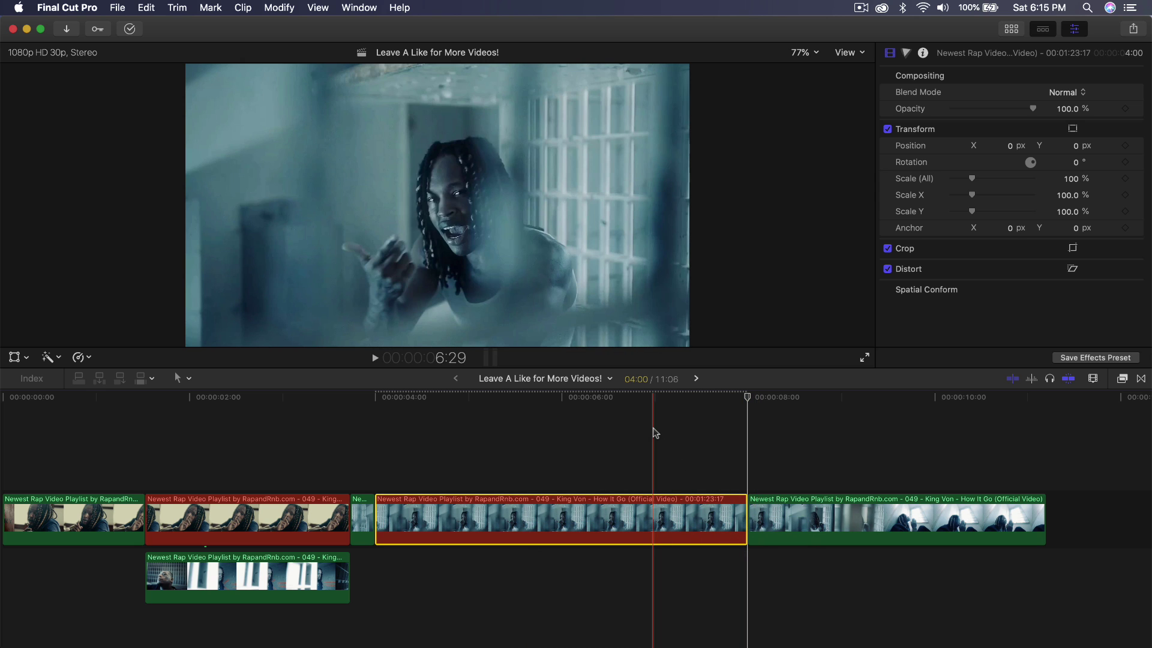
pyautogui.hscroll(-2, 615, 420)
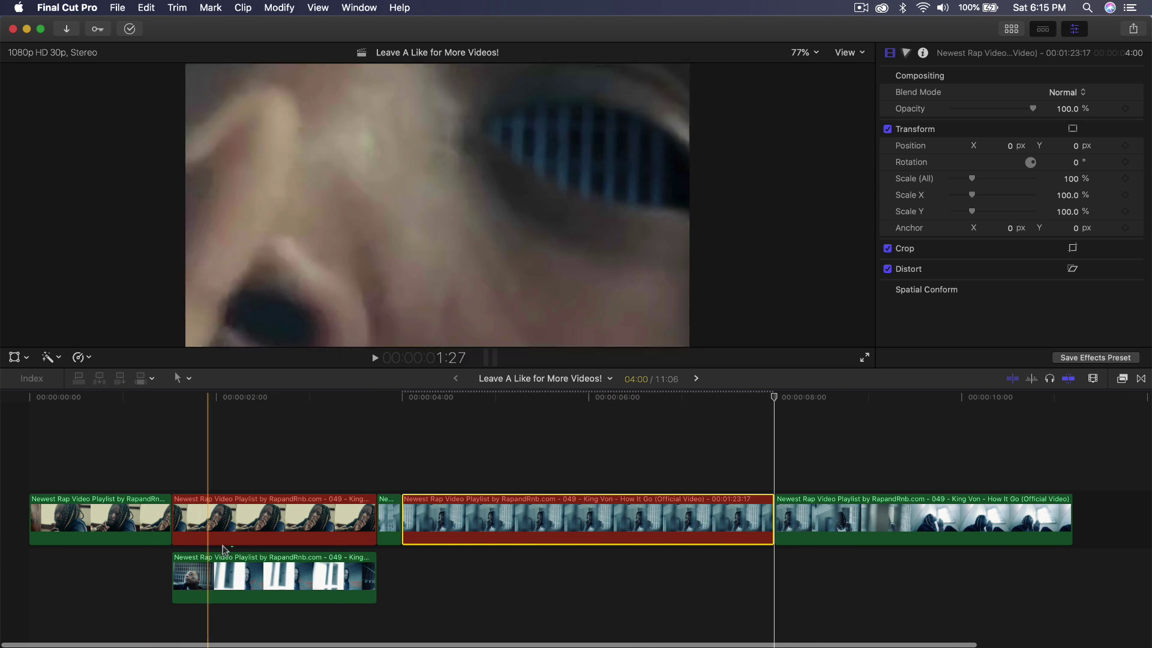
pyautogui.hscroll(4, 478, 531)
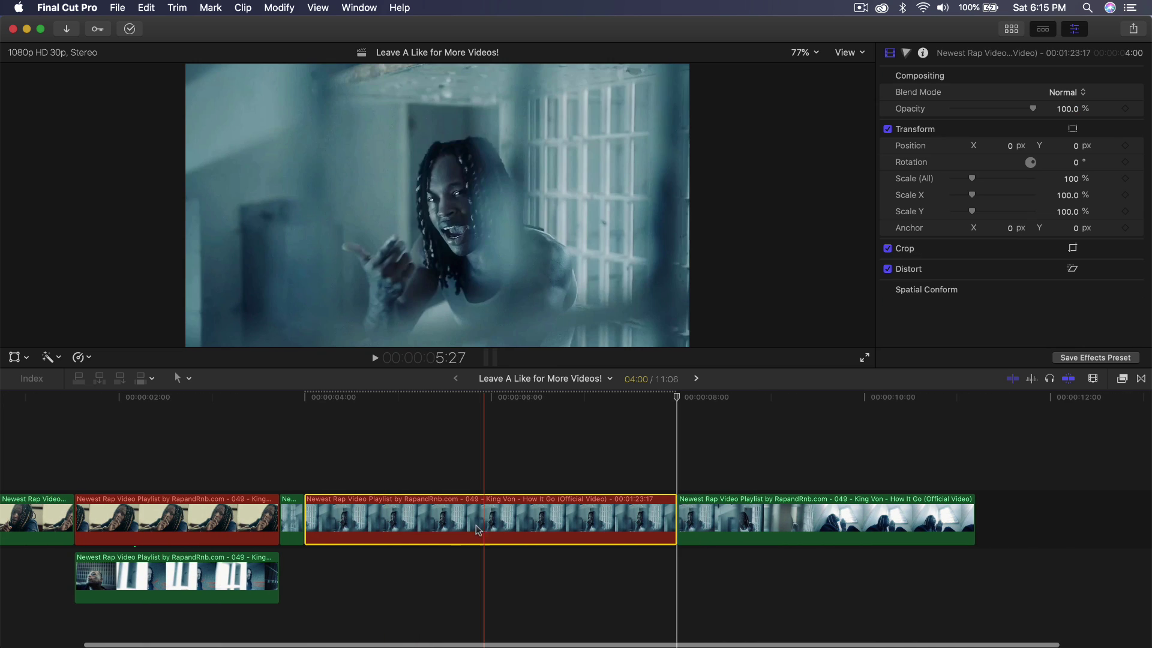
pyautogui.hscroll(-3, 252, 570)
pyautogui.click(240, 573)
pyautogui.click(114, 519)
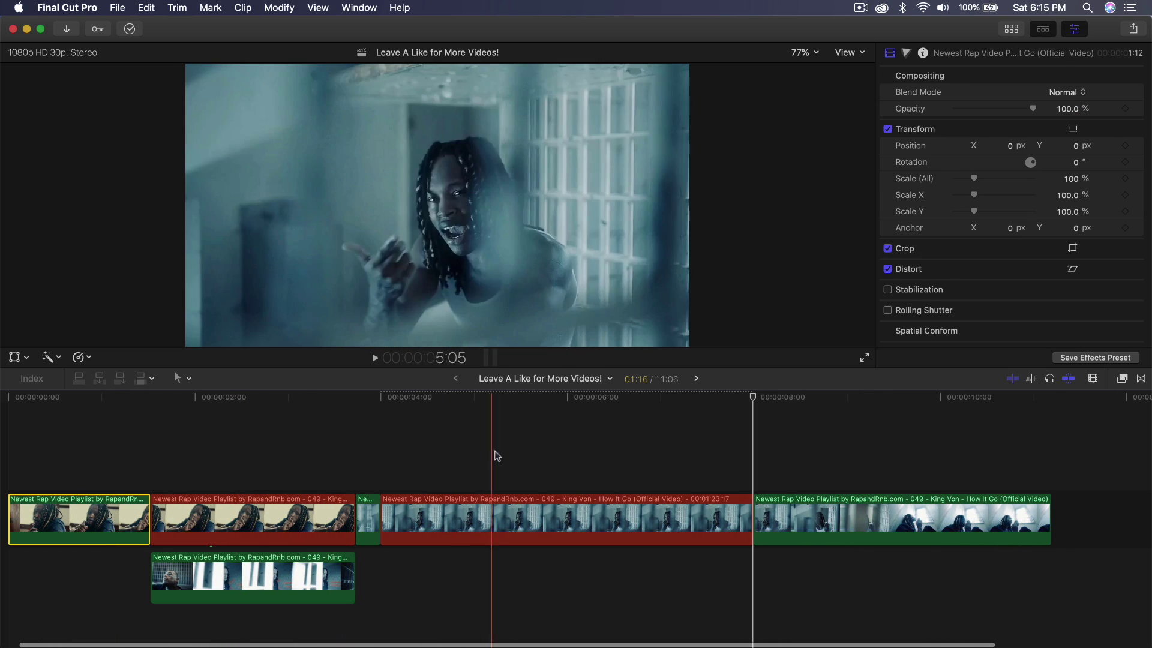
# - Shorten the second freeze frame to a duration of 2:06 by trimming its end
pyautogui.click(495, 451)
pyautogui.hscroll(2, 521, 468)
pyautogui.click(627, 511)
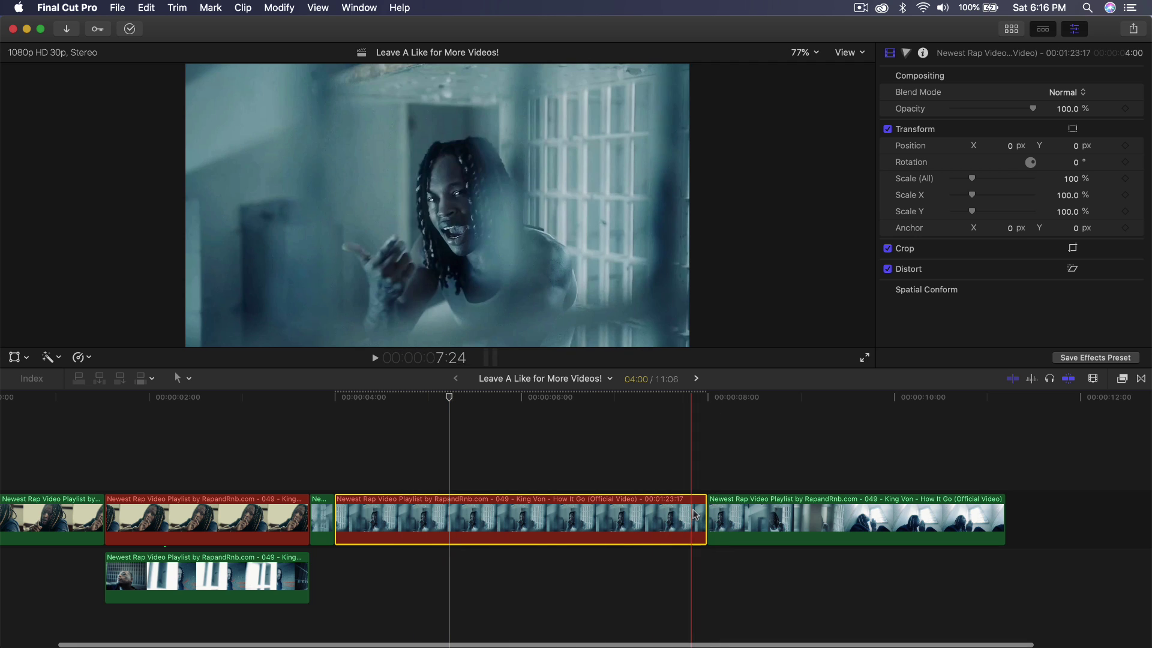
pyautogui.moveTo(706, 516); pyautogui.dragTo(536, 514)
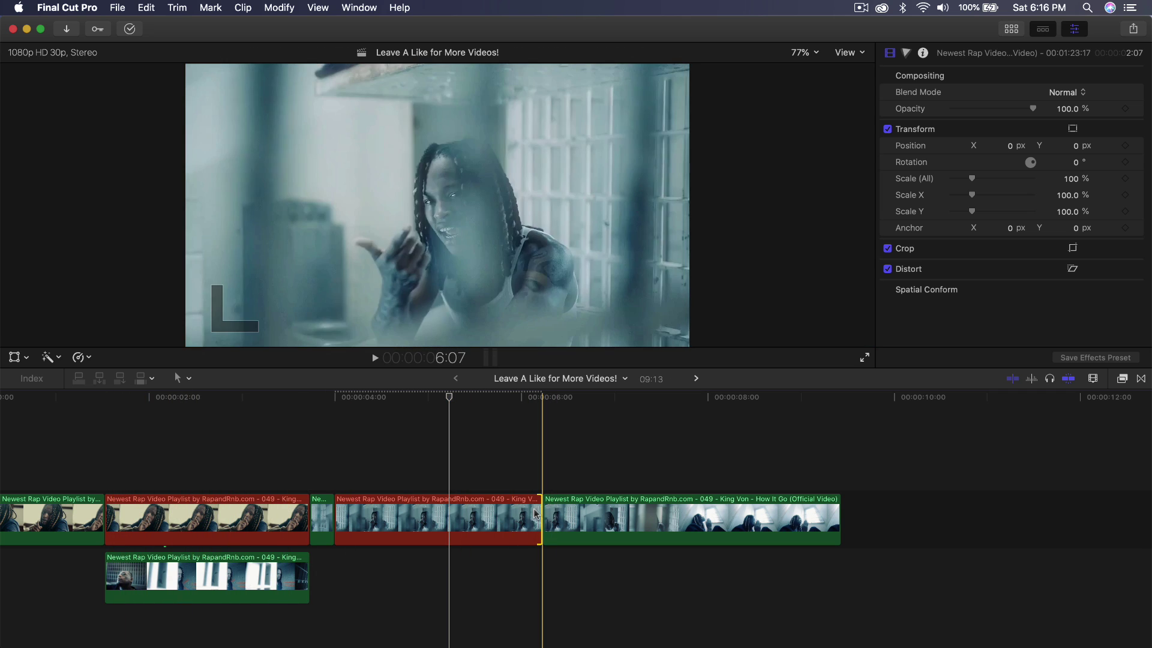
pyautogui.hscroll(-2, 554, 515)
pyautogui.moveTo(564, 517); pyautogui.dragTo(559, 517)
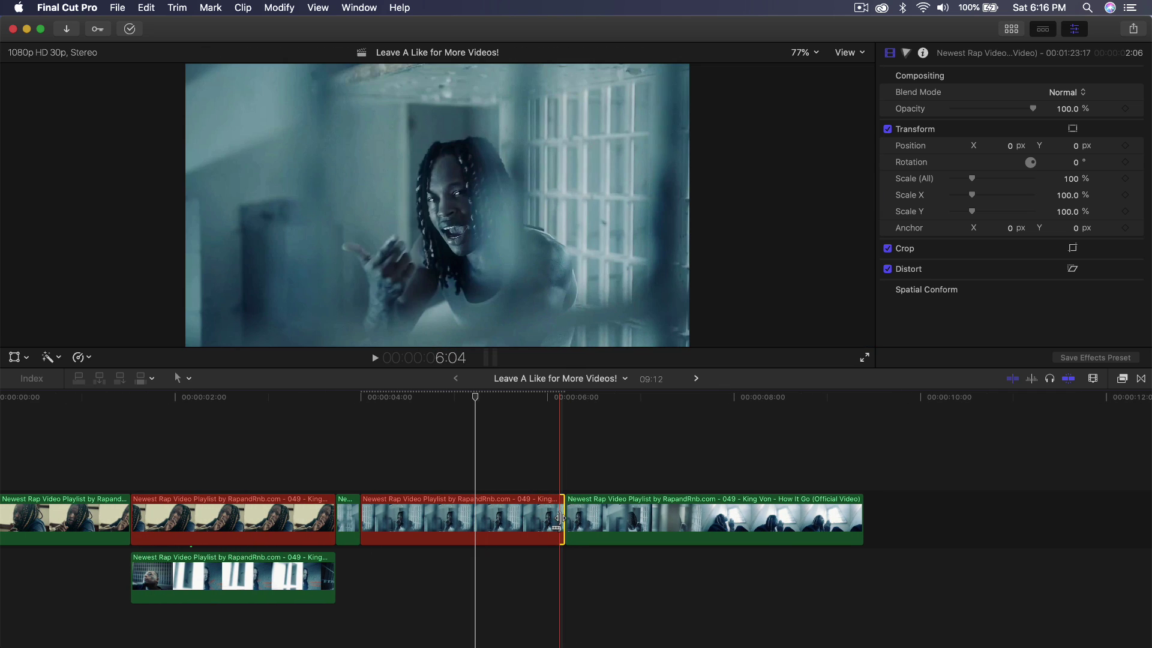
# - Apply the Draw Mask effect to the second freeze frame
pyautogui.click(555, 517)
pyautogui.hscroll(-3, 559, 517)
pyautogui.click(1119, 379)
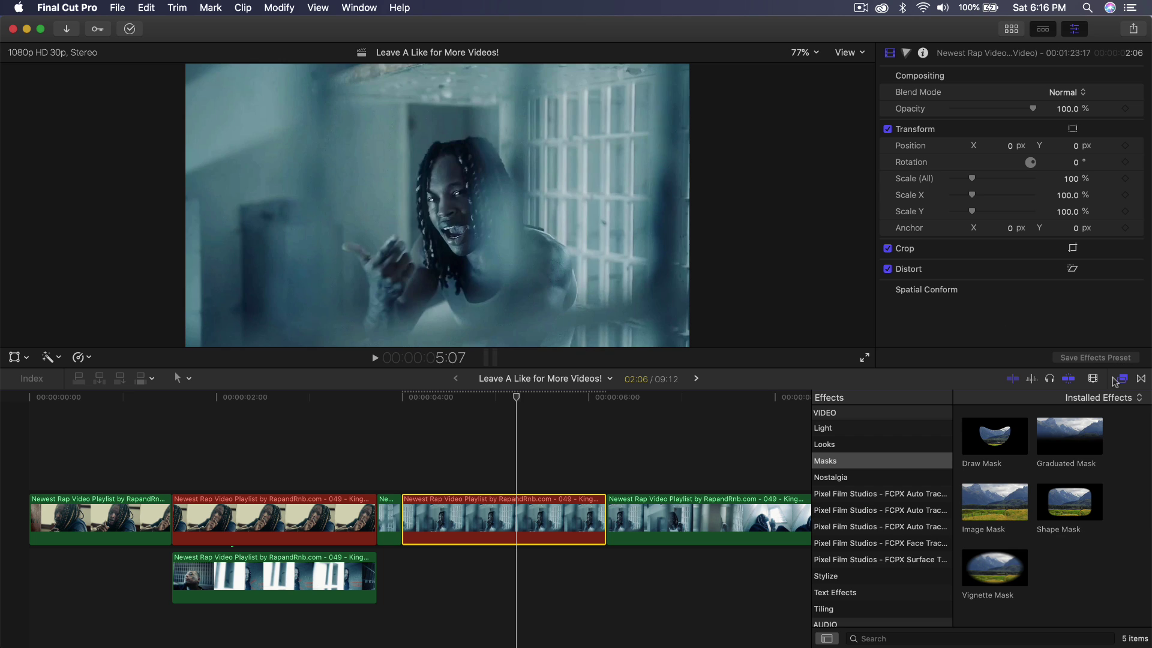
pyautogui.moveTo(983, 450)
pyautogui.mouseDown()
pyautogui.moveTo(629, 450)
pyautogui.moveTo(492, 510)
pyautogui.mouseUp()
pyautogui.click(1122, 378)
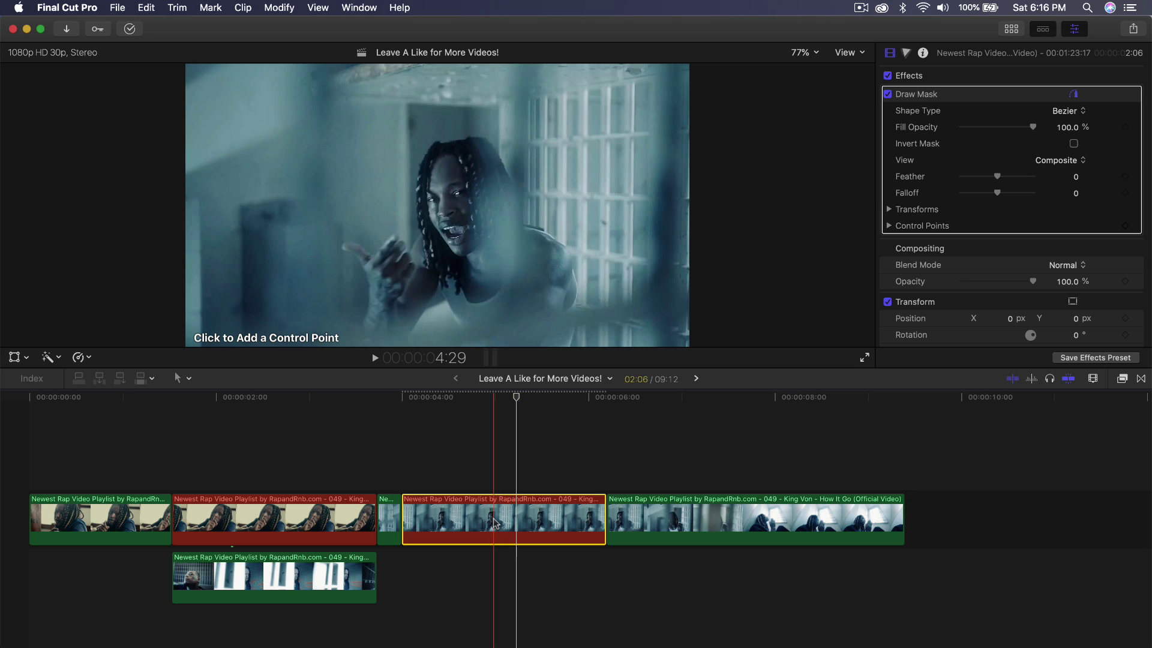
# - Draw a closed mask around the inside of the man's open mouth at 4:00, viewed at 400%
pyautogui.click(463, 398)
pyautogui.moveTo(444, 399); pyautogui.dragTo(407, 399)
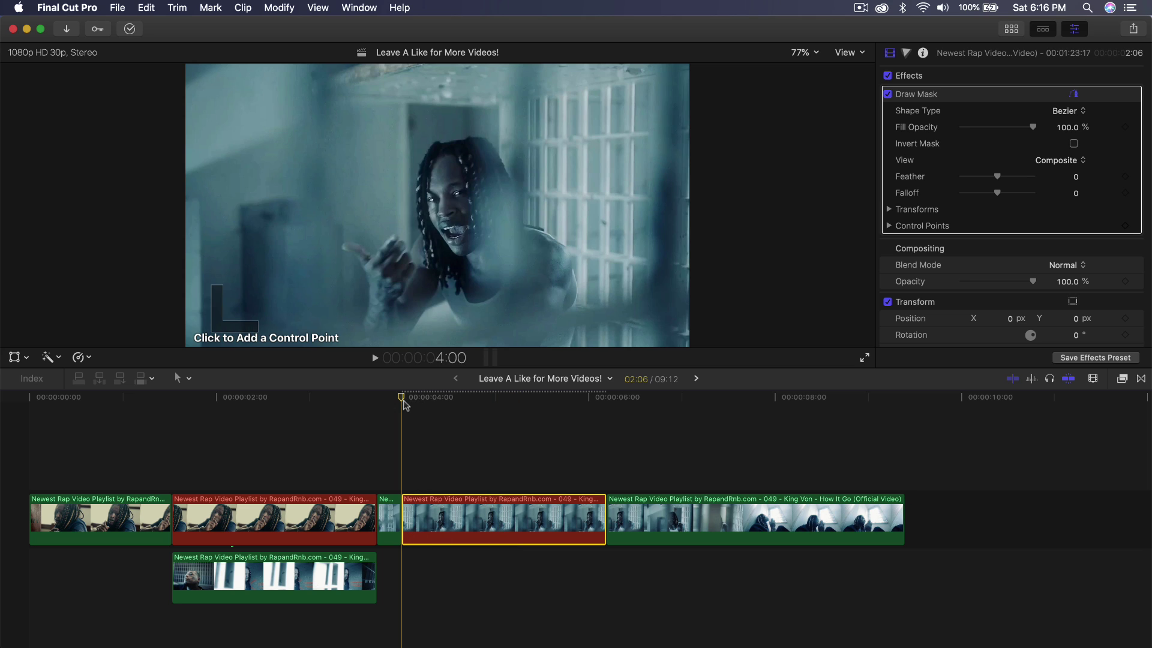
pyautogui.click(803, 52)
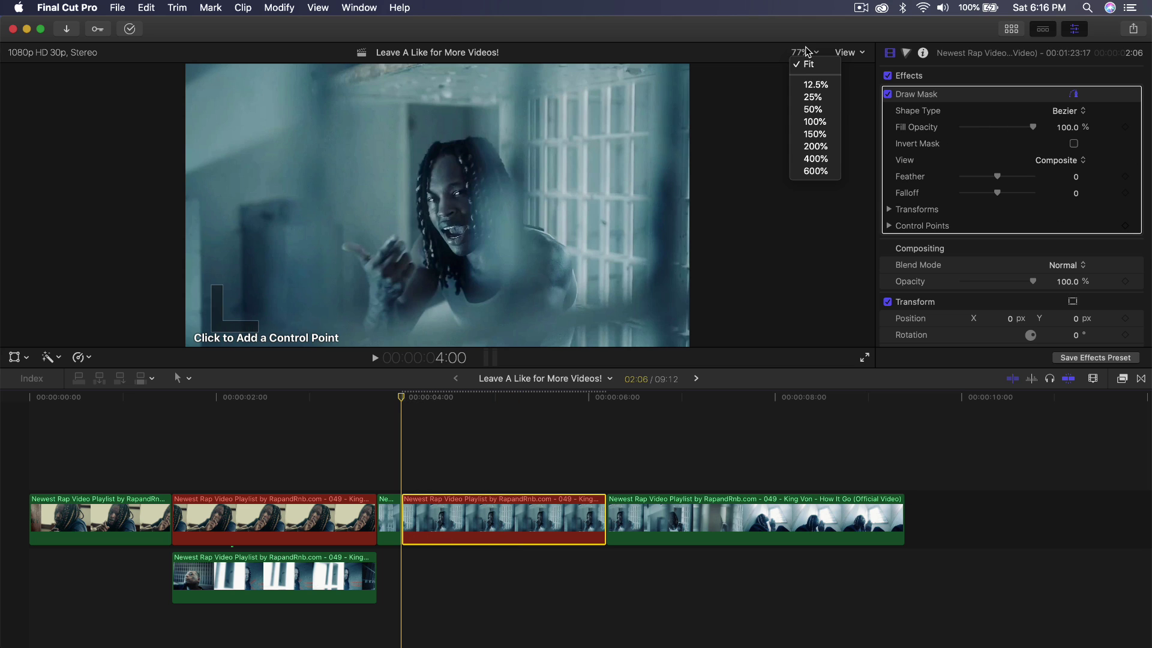
pyautogui.click(815, 162)
pyautogui.moveTo(853, 208); pyautogui.dragTo(855, 211)
pyautogui.click(802, 52)
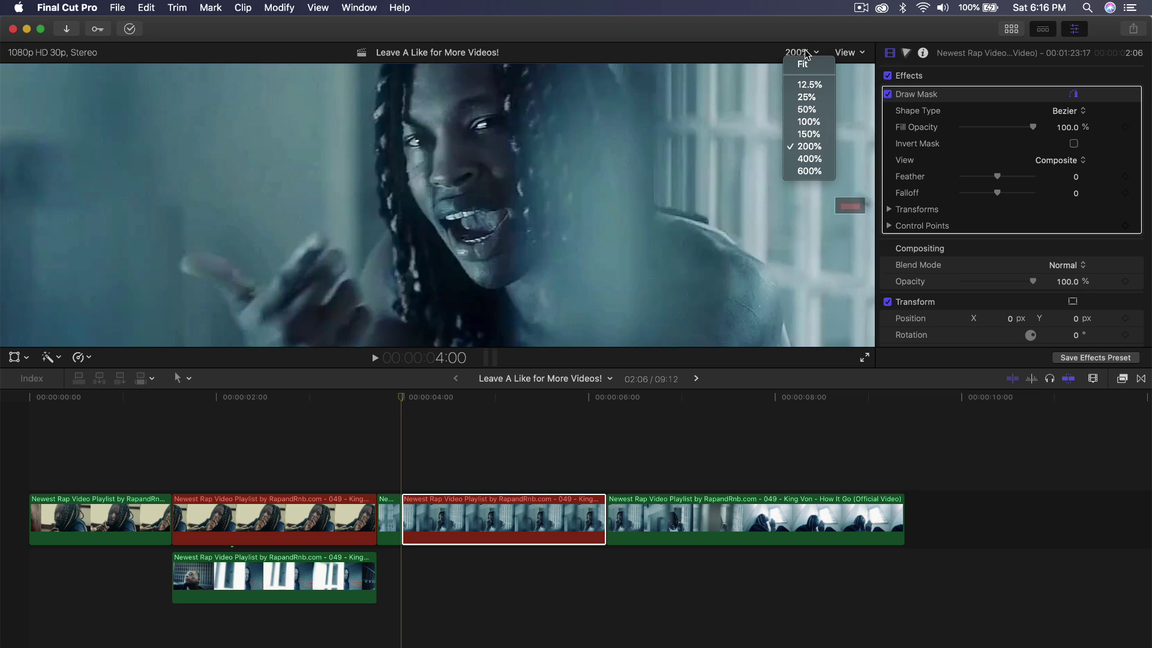
pyautogui.click(809, 158)
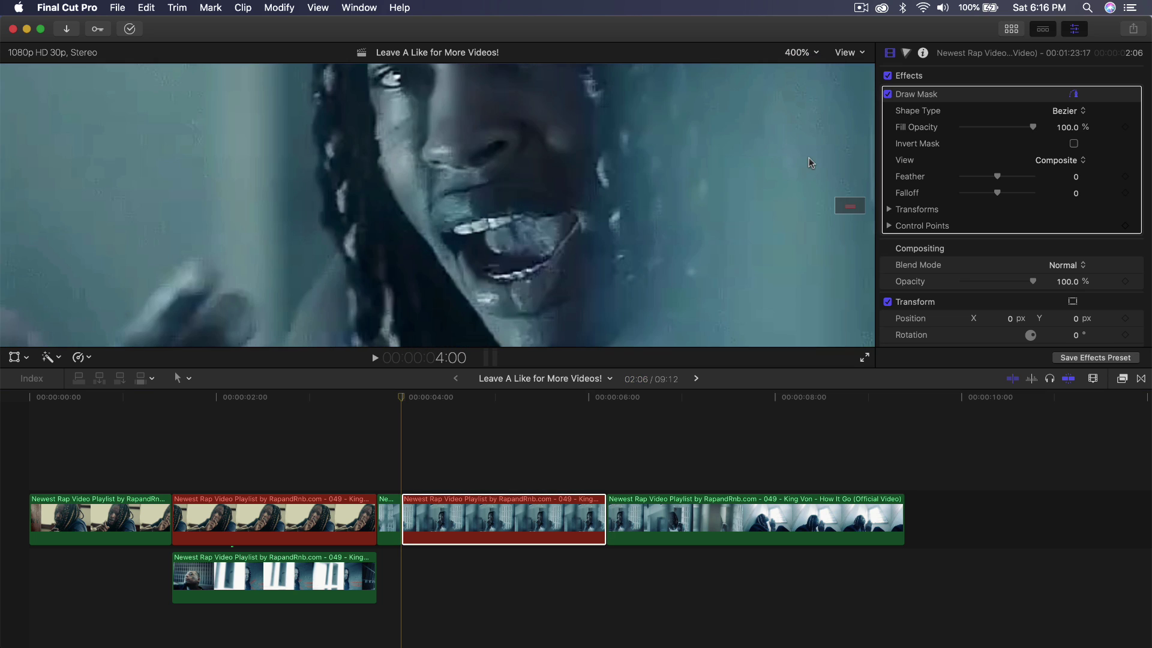
pyautogui.click(578, 220)
pyautogui.click(578, 222)
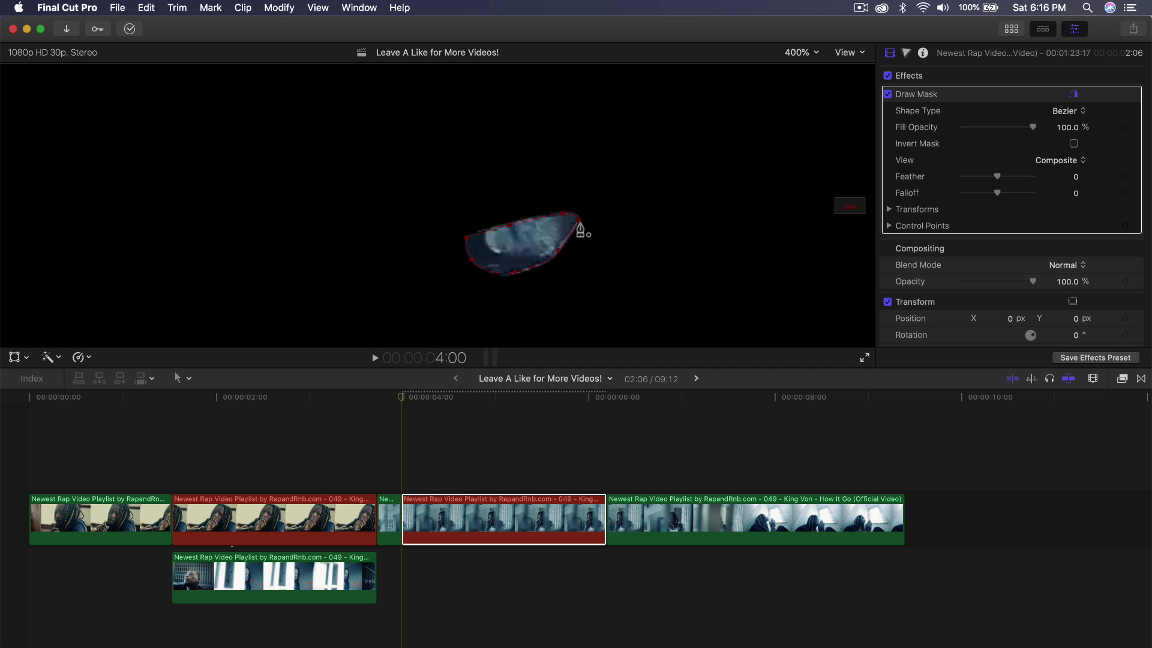
# - Invert the mouth mask and set its feather to 6.0
pyautogui.click(807, 55)
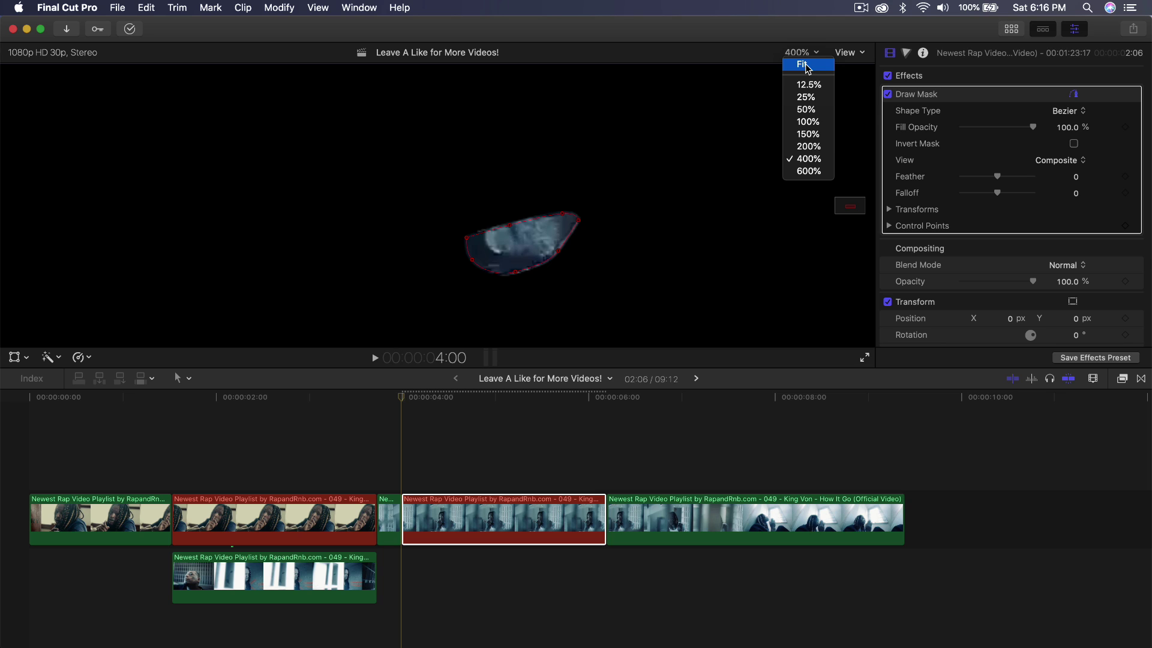
pyautogui.click(803, 64)
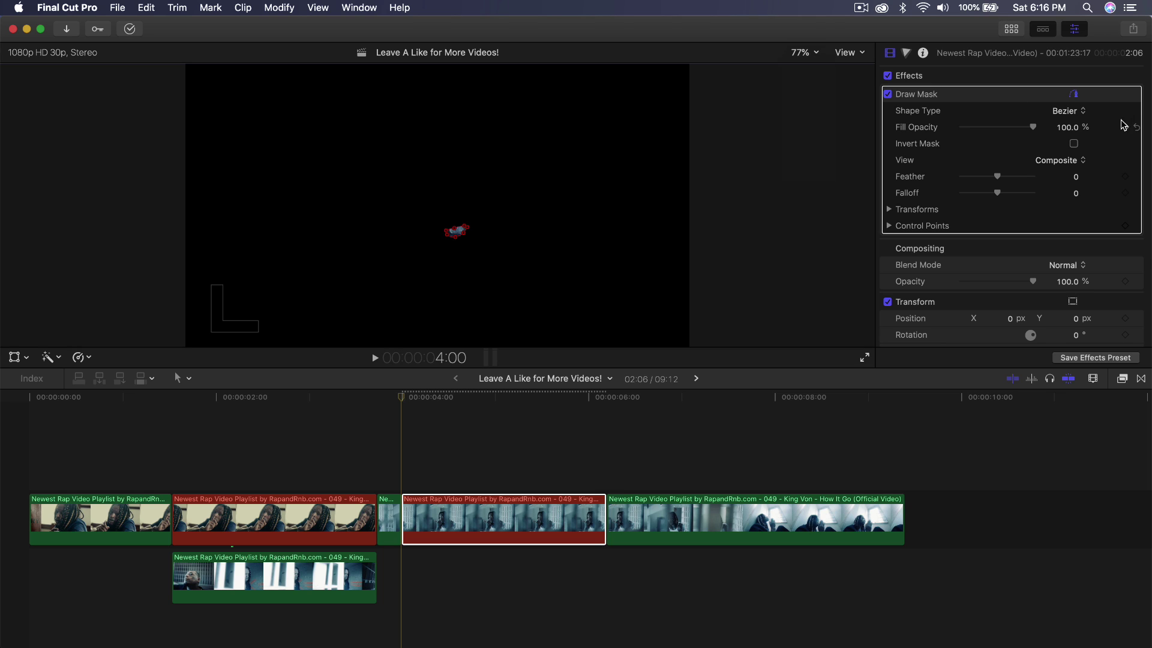
pyautogui.click(1073, 144)
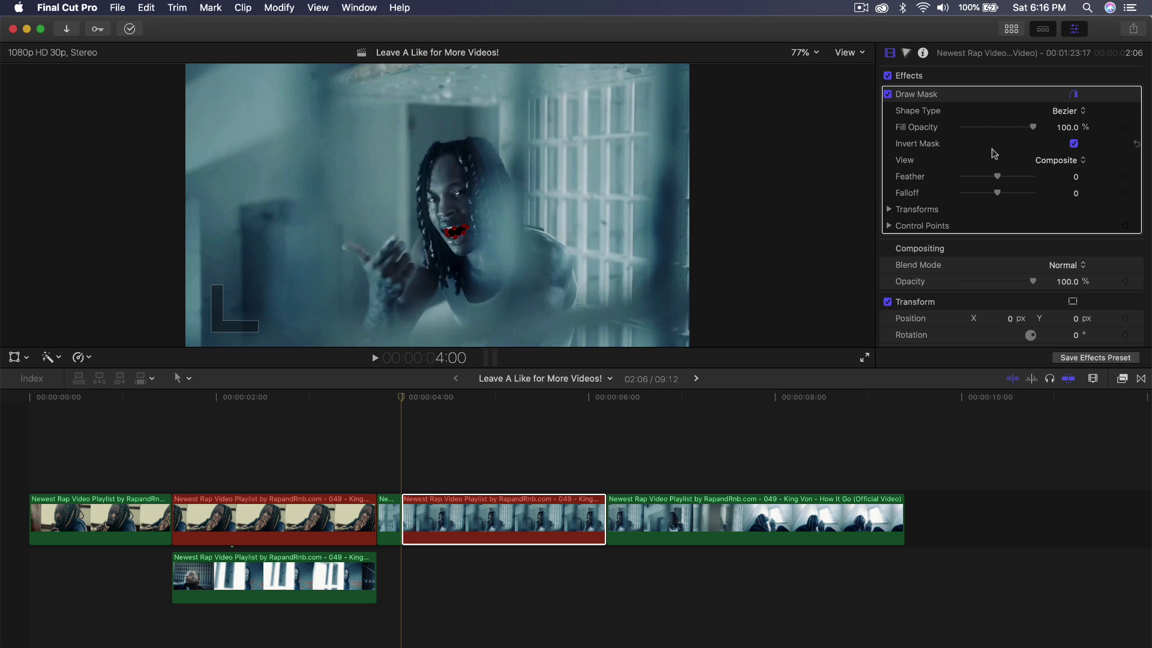
pyautogui.click(816, 53)
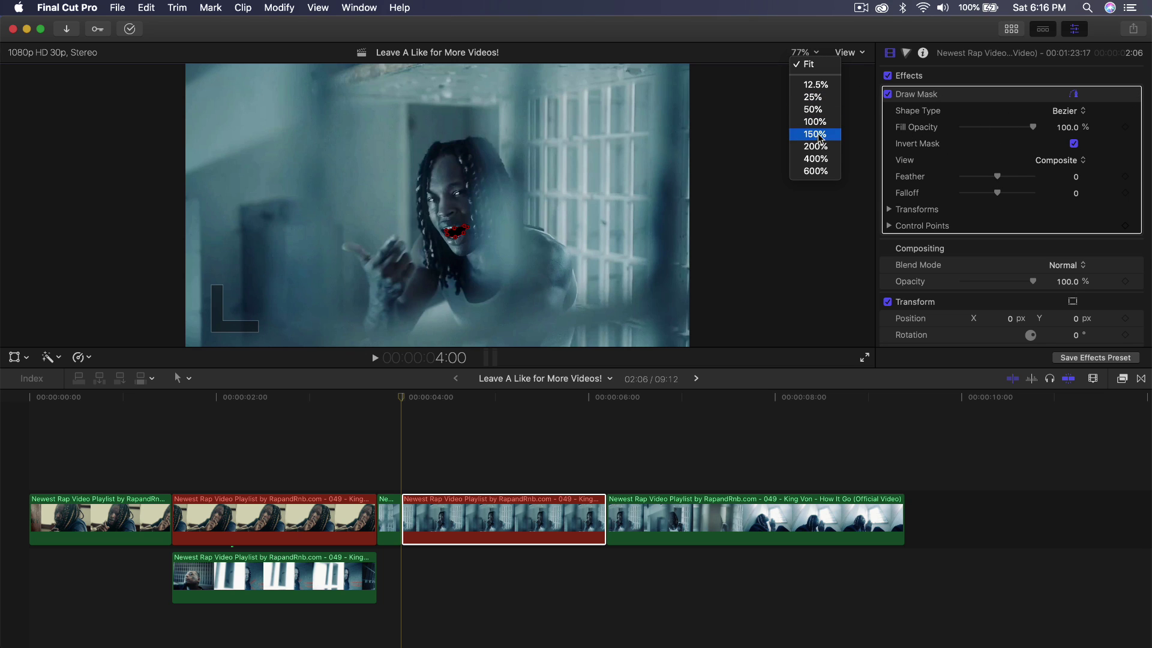
pyautogui.click(806, 159)
pyautogui.moveTo(850, 204); pyautogui.dragTo(852, 205)
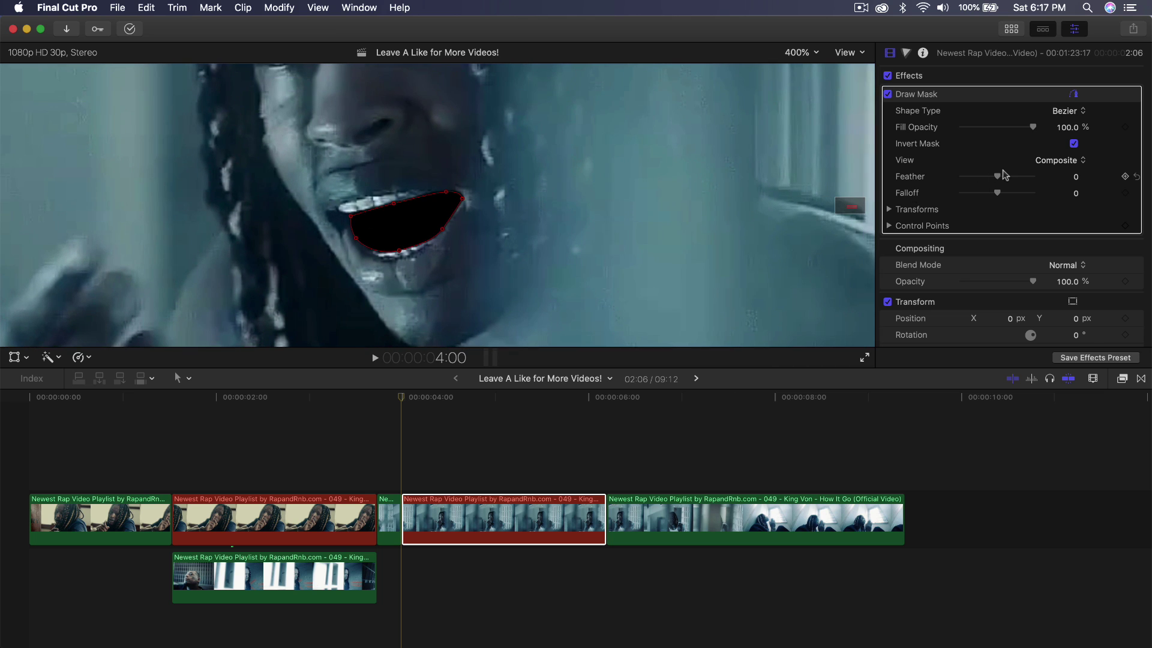
pyautogui.moveTo(998, 178); pyautogui.dragTo(999, 179)
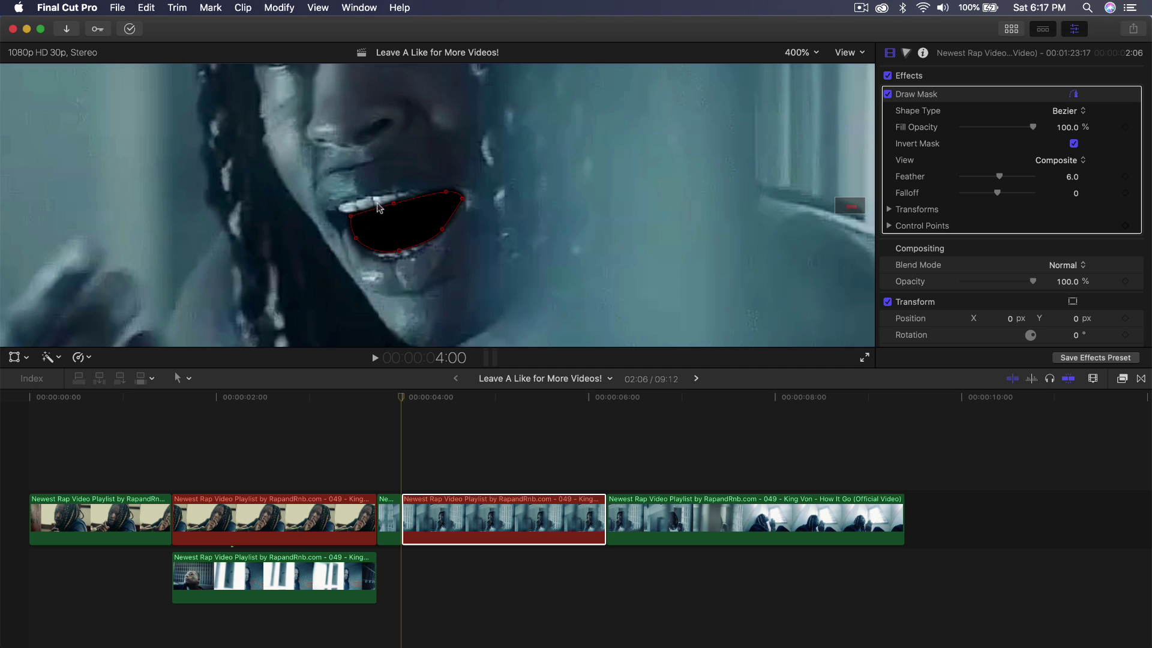
# - Refine the mouth mask by repositioning its upper and side control points to follow the mouth opening
pyautogui.click(460, 198)
pyautogui.moveTo(445, 192); pyautogui.dragTo(438, 196)
pyautogui.moveTo(352, 216); pyautogui.dragTo(350, 217)
pyautogui.moveTo(442, 229); pyautogui.dragTo(433, 229)
pyautogui.click(802, 53)
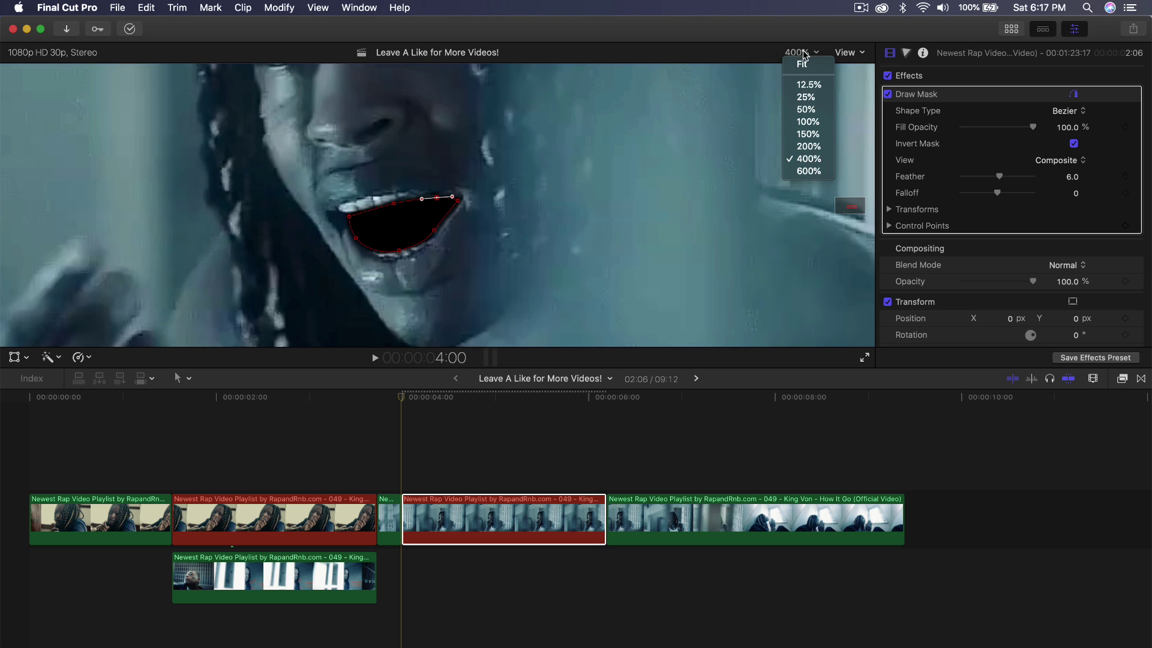
pyautogui.click(804, 64)
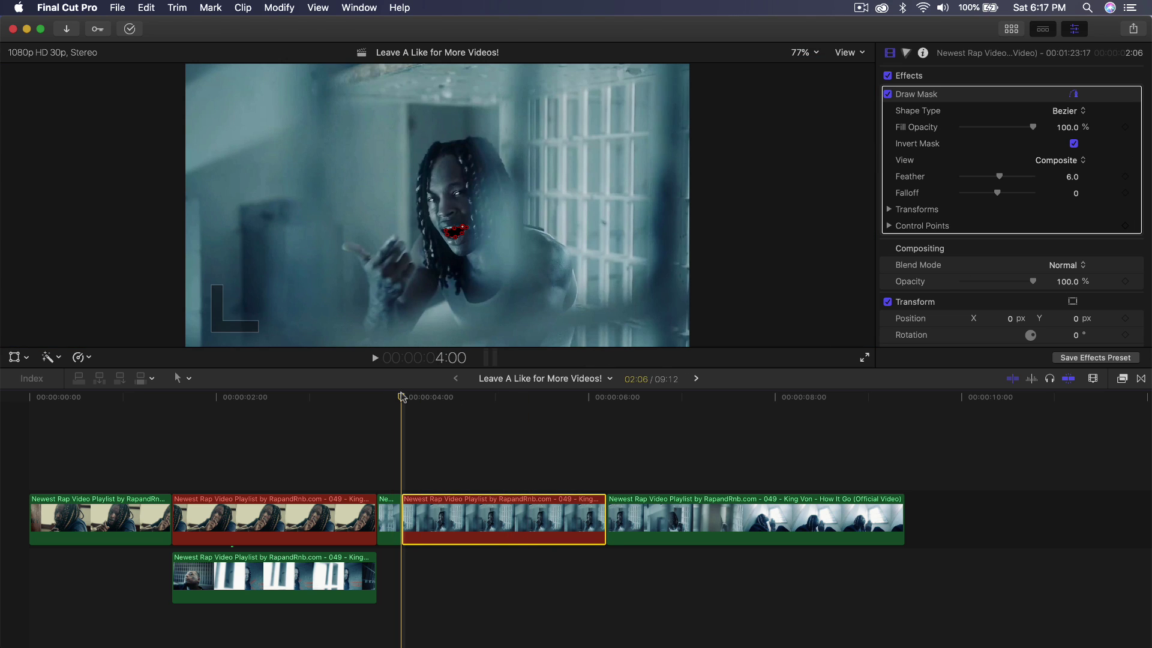
# - Add Position and Scale keyframes at 4:00, the first frame of the second freeze frame
pyautogui.moveTo(402, 397); pyautogui.dragTo(606, 408)
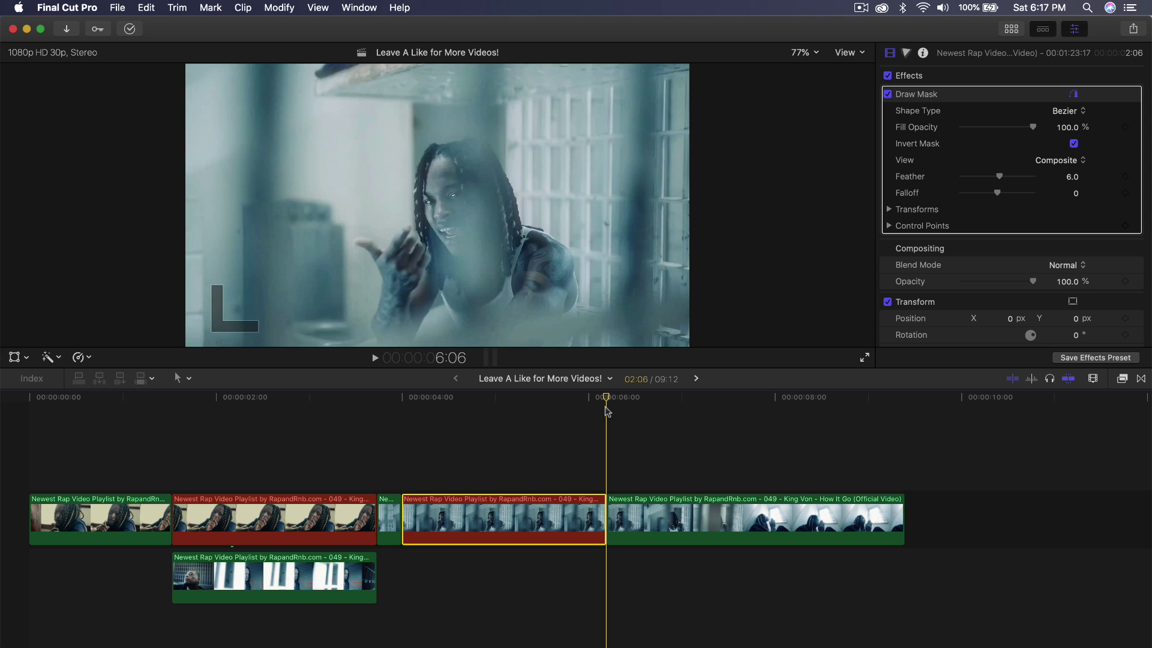
pyautogui.press('Left')
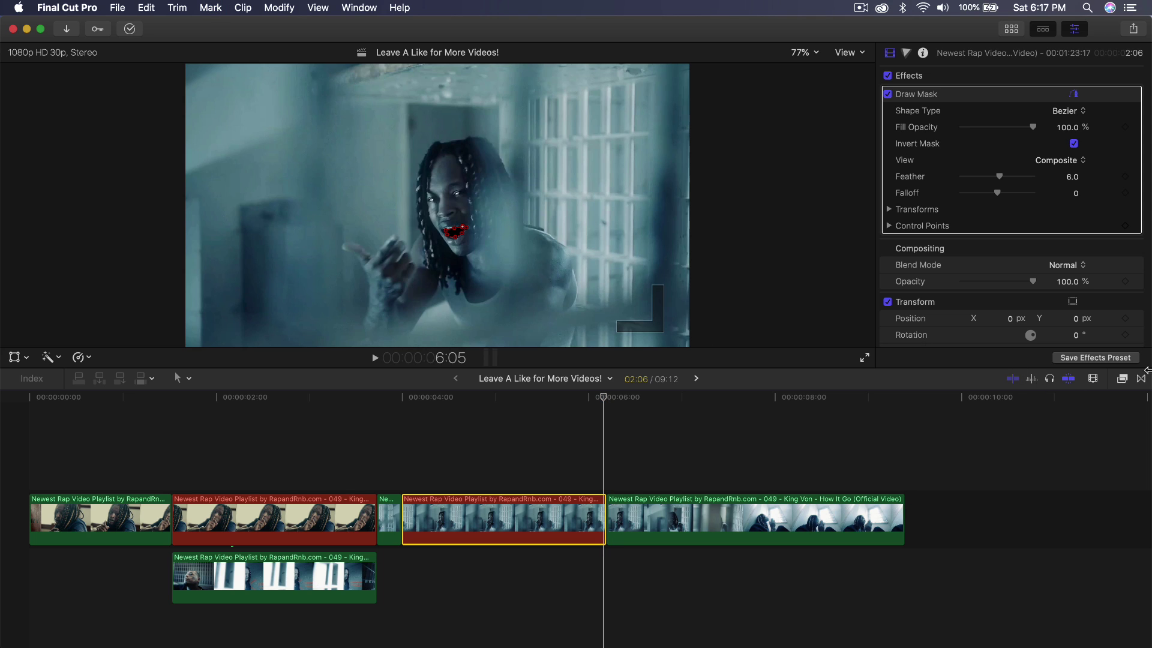
pyautogui.scroll(-5, 1018, 207)
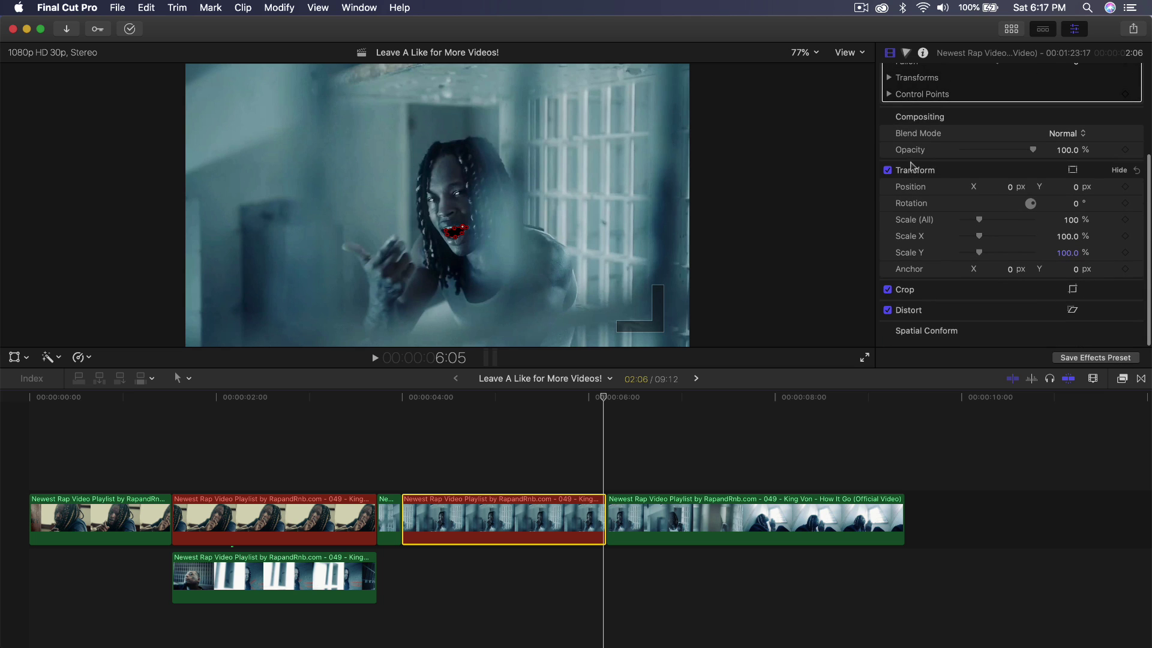
pyautogui.click(403, 396)
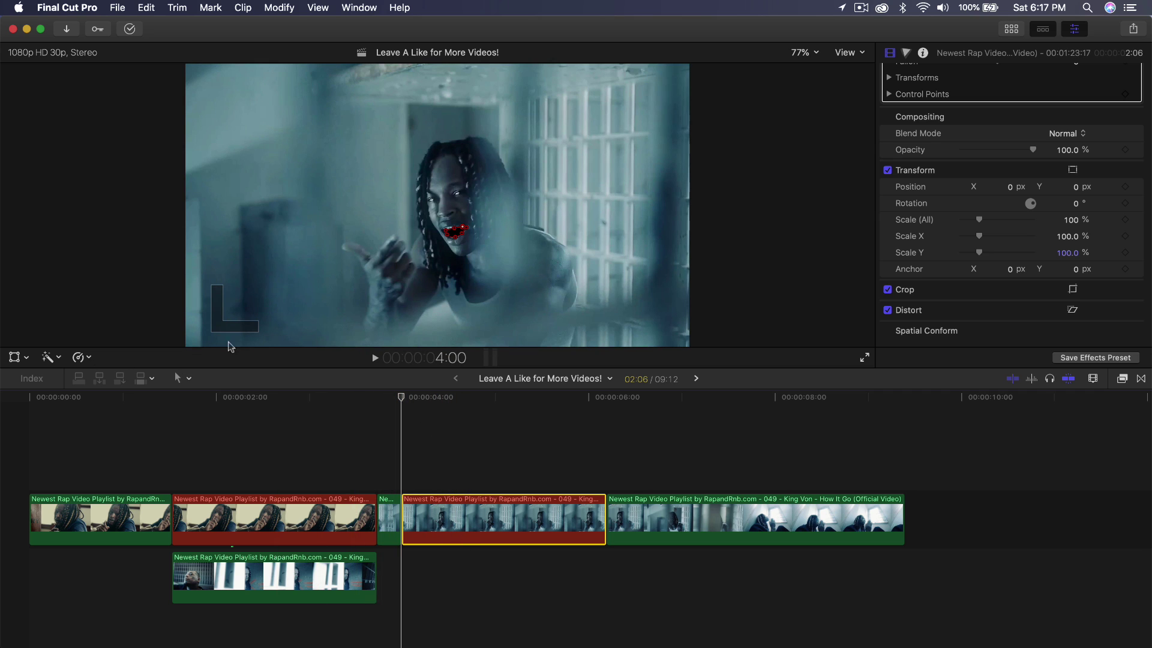
pyautogui.click(14, 357)
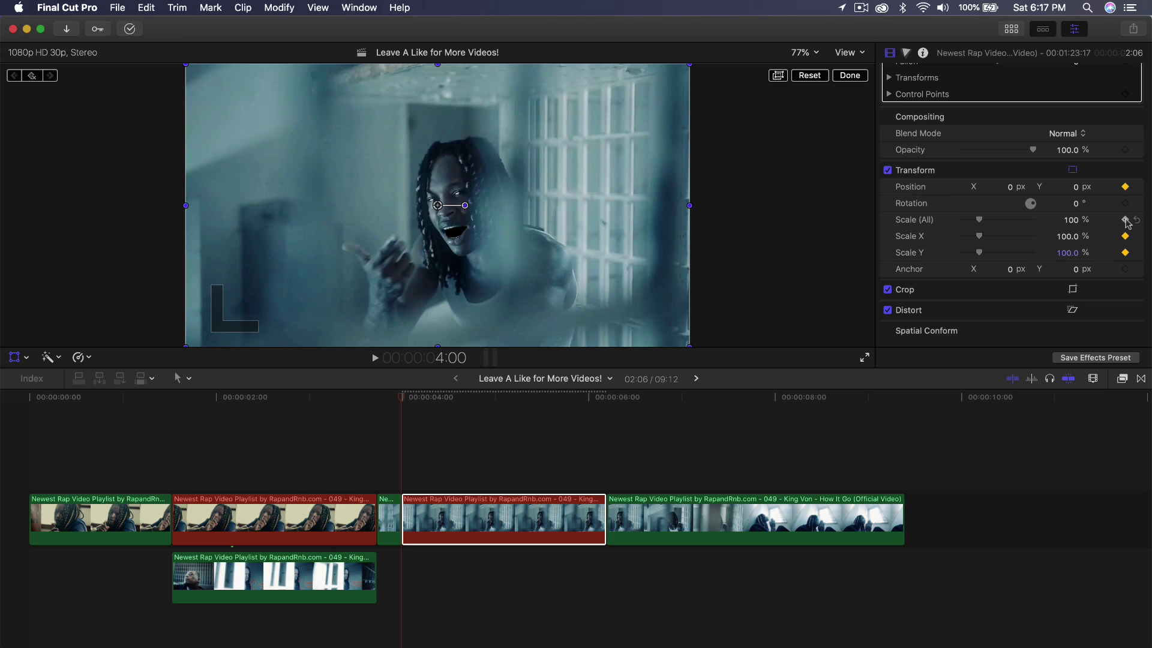
# - Scale the freeze frame to 899% at its last frame, 6:05, and reposition it so the mouth opening is centered
pyautogui.moveTo(406, 402); pyautogui.dragTo(604, 400)
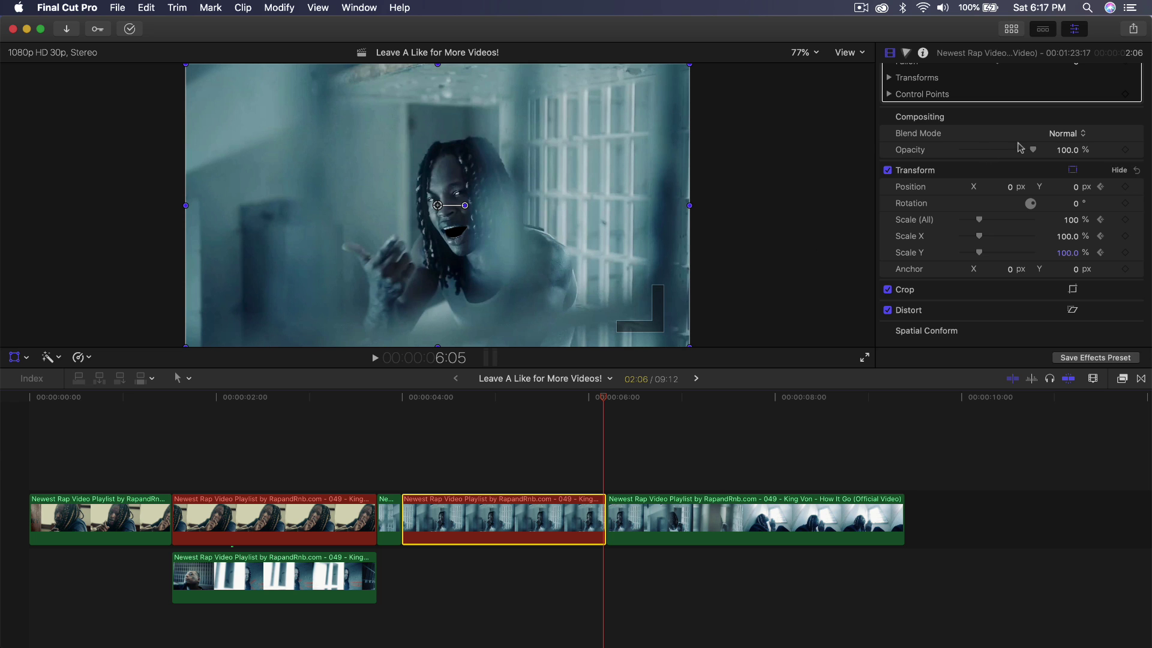
pyautogui.moveTo(1071, 224); pyautogui.dragTo(1067, 223)
pyautogui.moveTo(556, 216); pyautogui.dragTo(480, 155)
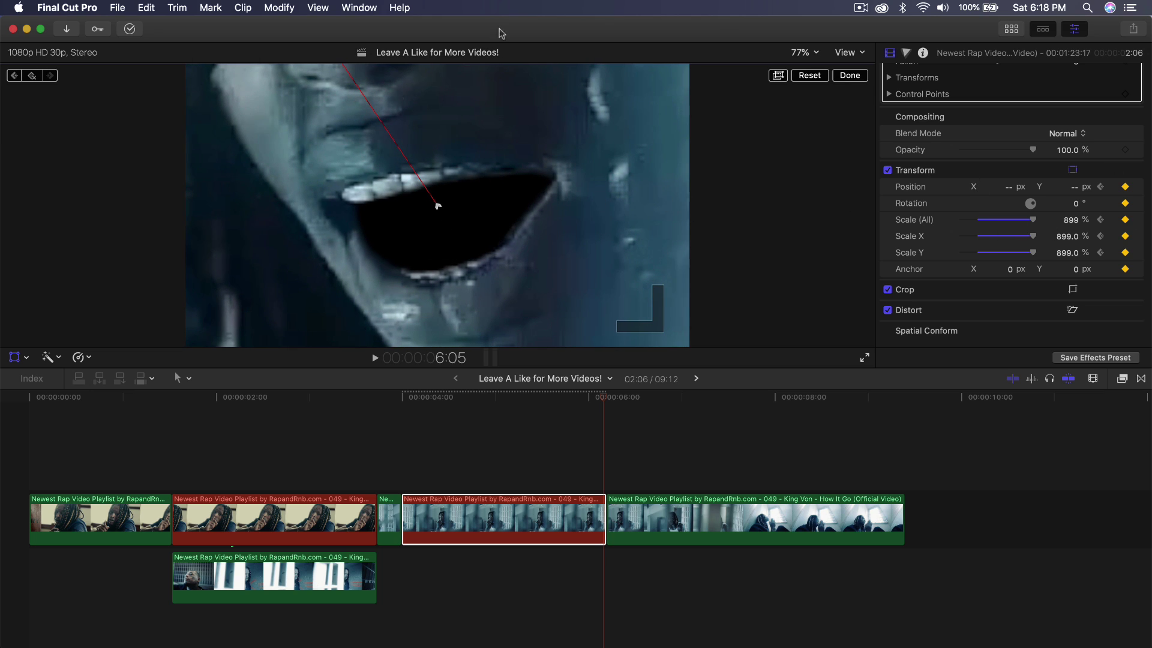
# - Increase the scale at 6:05 to 4583% and adjust the position until the masked mouth opening fills the frame
pyautogui.moveTo(1072, 219); pyautogui.dragTo(1072, 180)
pyautogui.moveTo(570, 204); pyautogui.dragTo(594, 206)
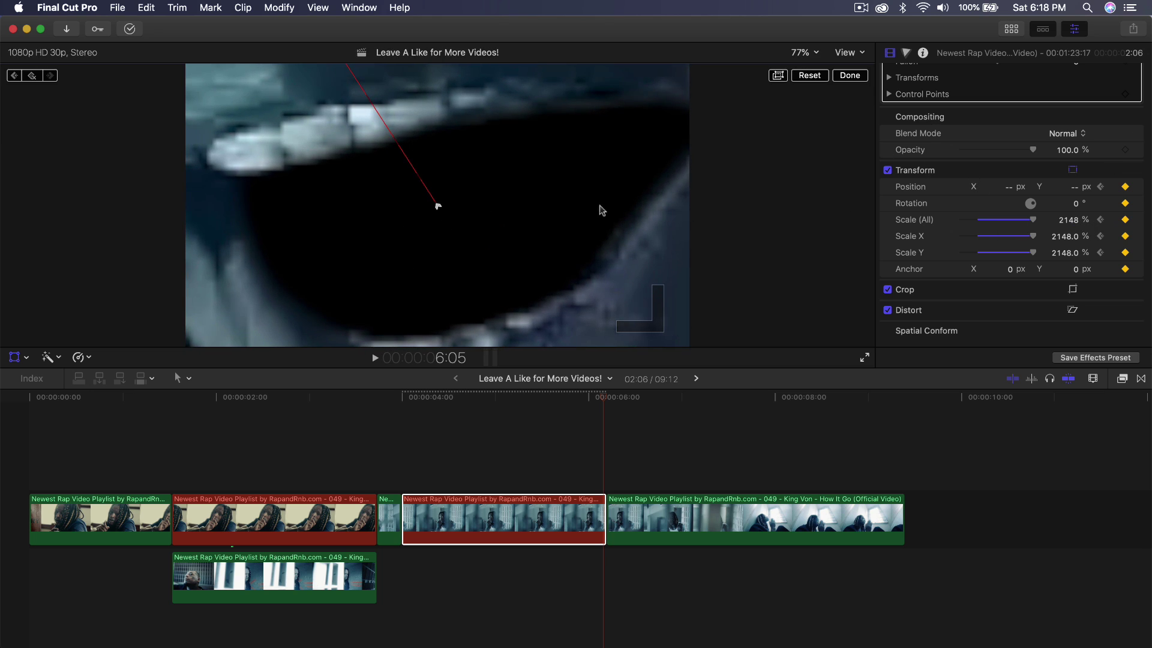
pyautogui.moveTo(1147, 248); pyautogui.dragTo(1073, 180)
pyautogui.click(1063, 226)
pyautogui.moveTo(439, 231); pyautogui.dragTo(591, 195)
pyautogui.moveTo(665, 182); pyautogui.dragTo(566, 164)
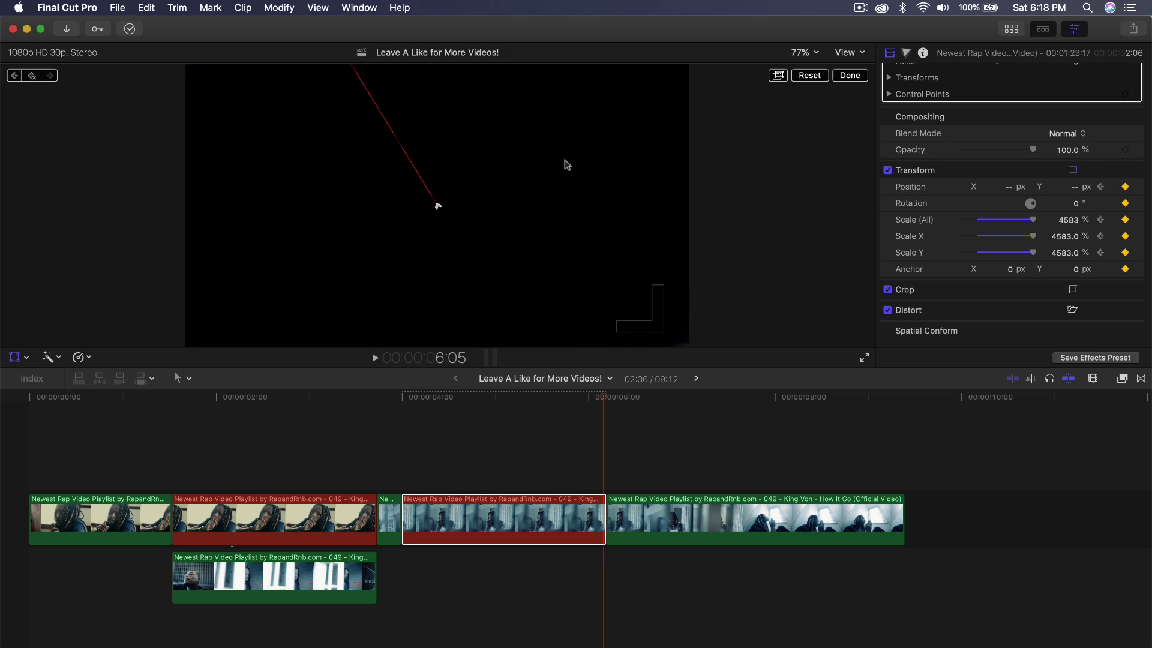
pyautogui.click(857, 77)
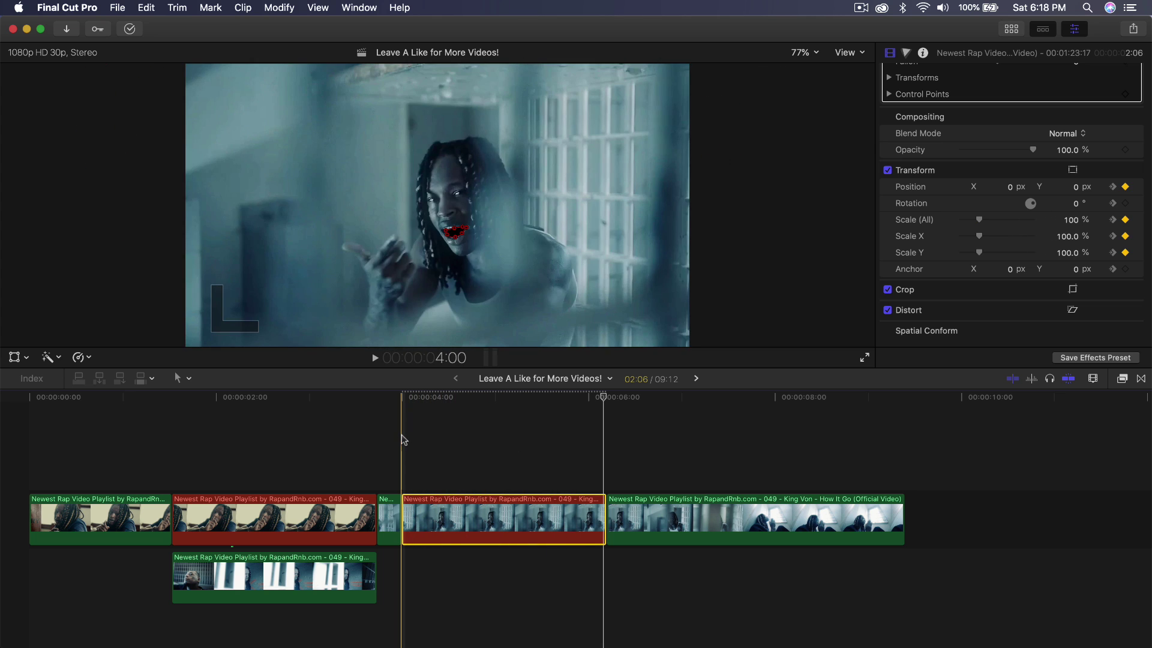
# - Play the second freeze frame from 4:00 to check the zoom into the mouth
pyautogui.press('space')
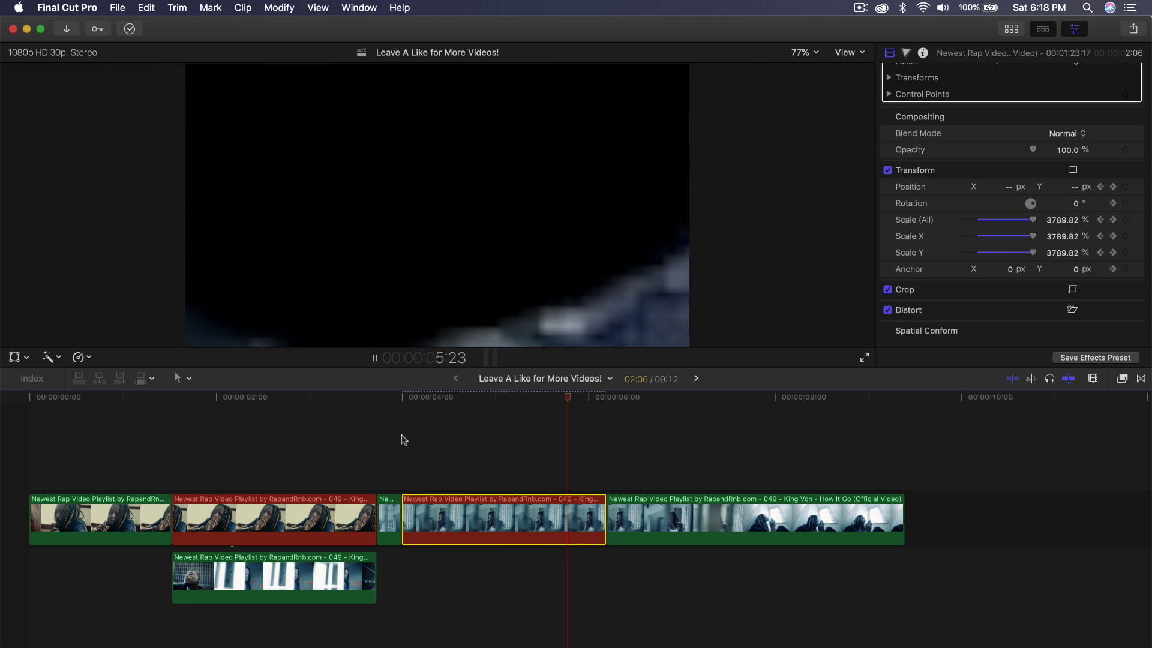
pyautogui.press('space')
pyautogui.moveTo(488, 398); pyautogui.dragTo(440, 398)
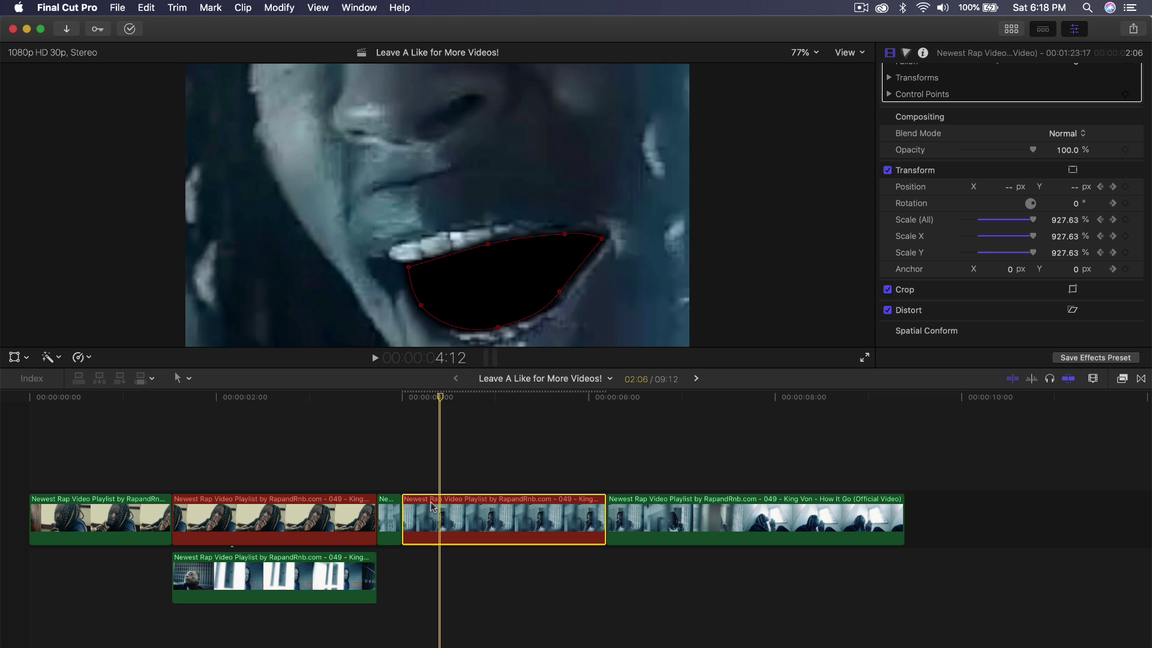
# - Show the second freeze frame's video animation and shift its starting Transform keyframe slightly inward from the clip's start
pyautogui.rightClick(504, 511)
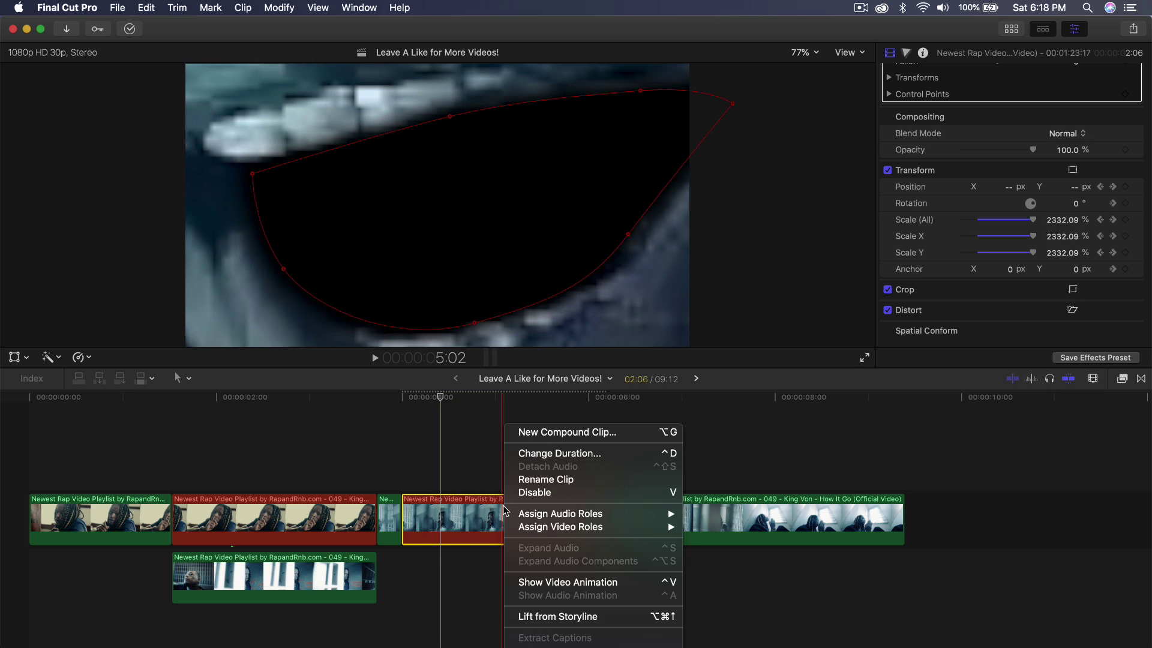
pyautogui.click(549, 579)
pyautogui.press('super+equal')
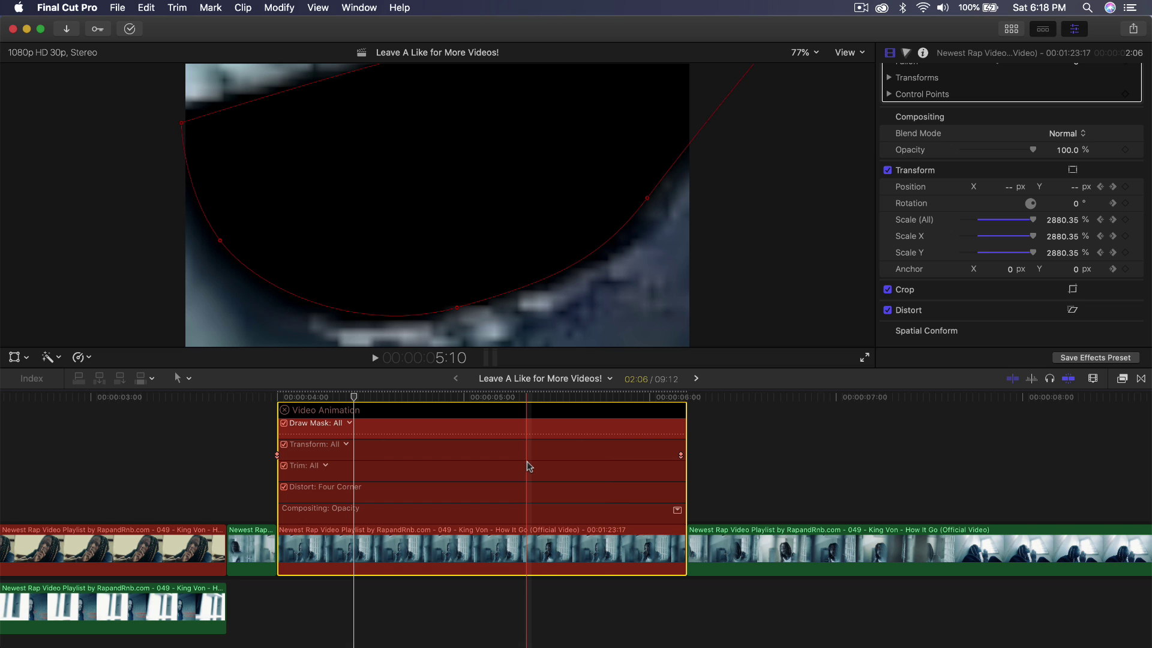
pyautogui.press('super+equal')
pyautogui.hscroll(-3, 528, 466)
pyautogui.press('super+minus')
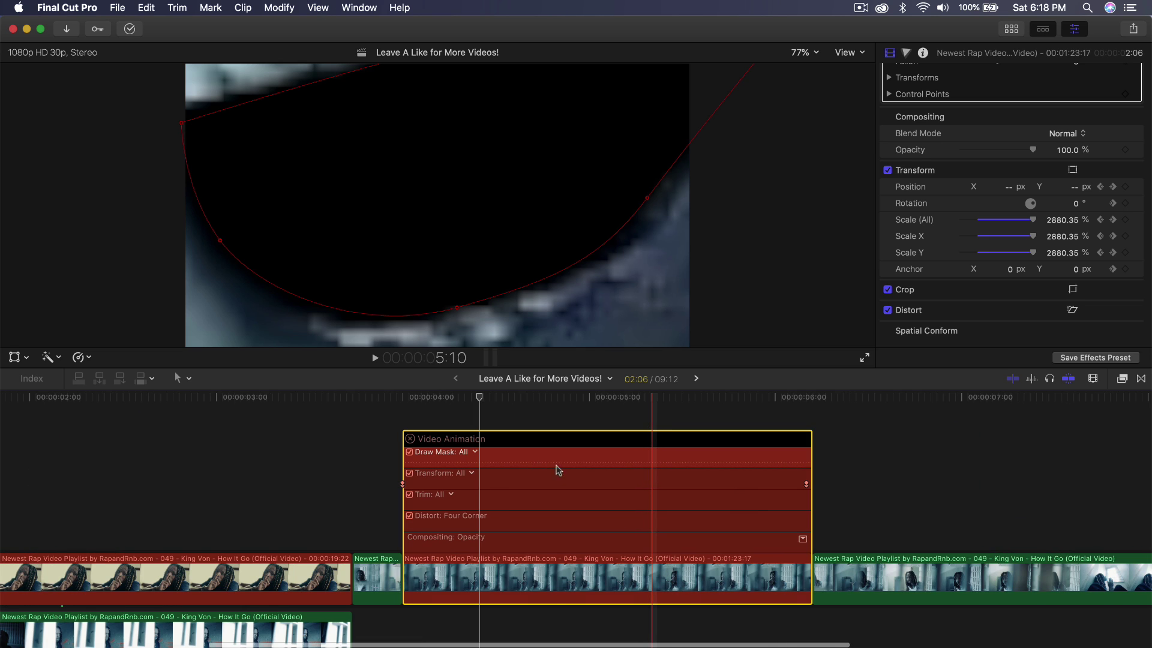
pyautogui.hscroll(2, 556, 468)
pyautogui.scroll(-1, 556, 468)
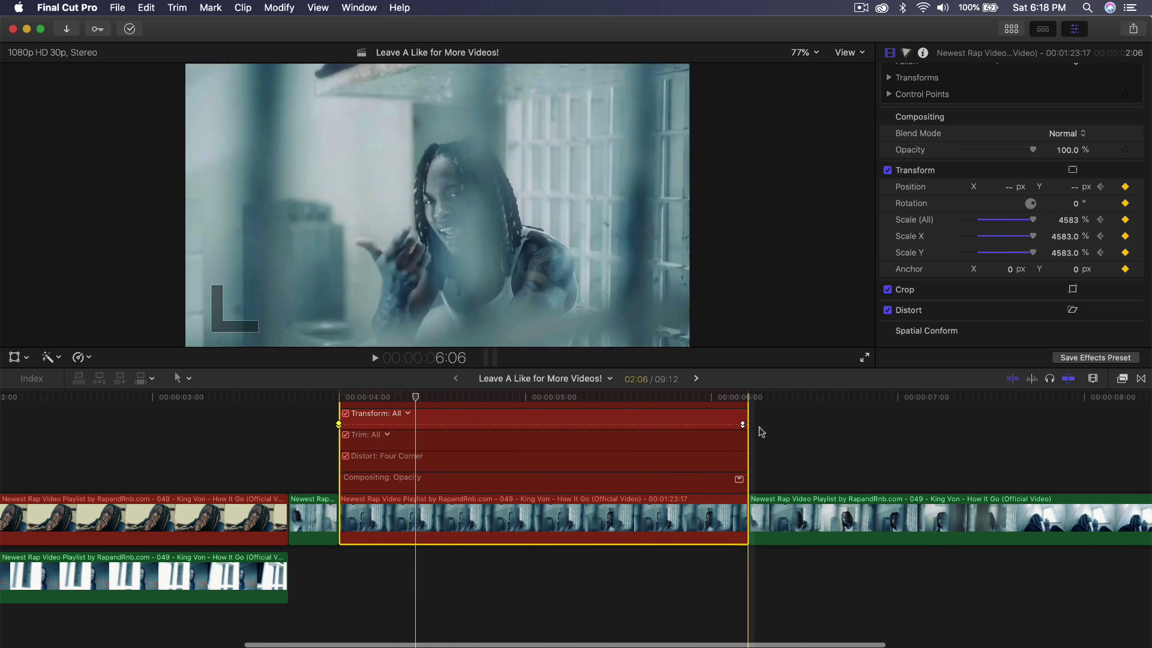
pyautogui.scroll(2, 421, 436)
pyautogui.hscroll(2, 422, 436)
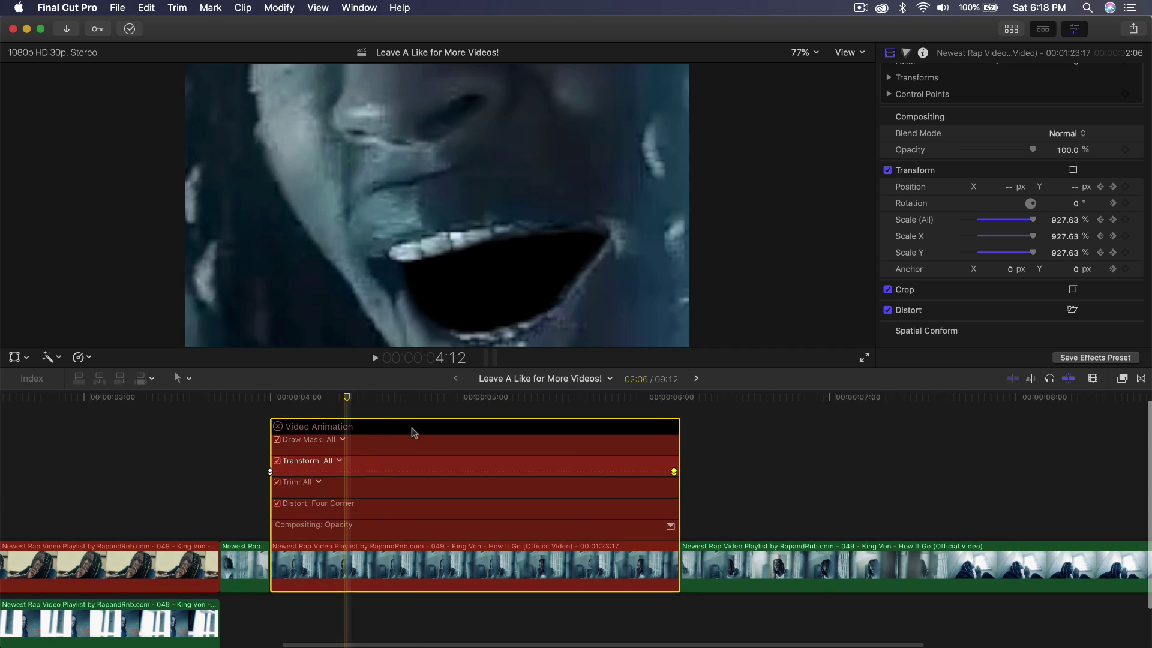
pyautogui.moveTo(327, 400); pyautogui.dragTo(269, 401)
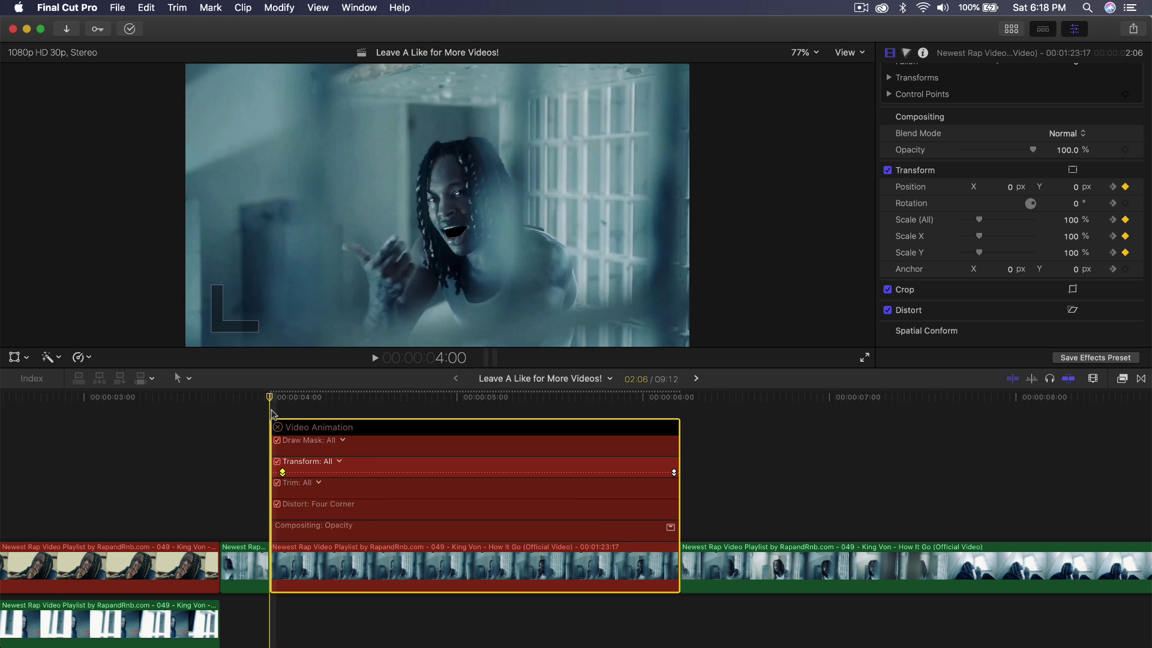
# - Review the adjusted mouth zoom by playing and scrubbing it from 4:00
pyautogui.press('space')
pyautogui.press('space')
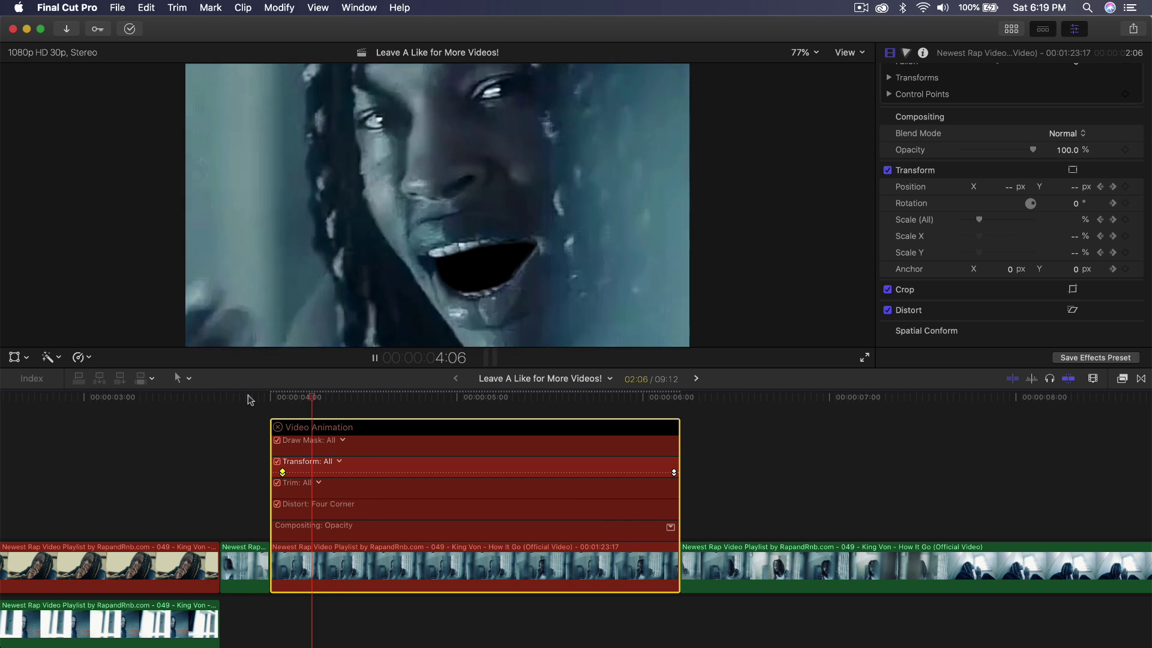
pyautogui.press('space')
pyautogui.moveTo(271, 398); pyautogui.dragTo(366, 403)
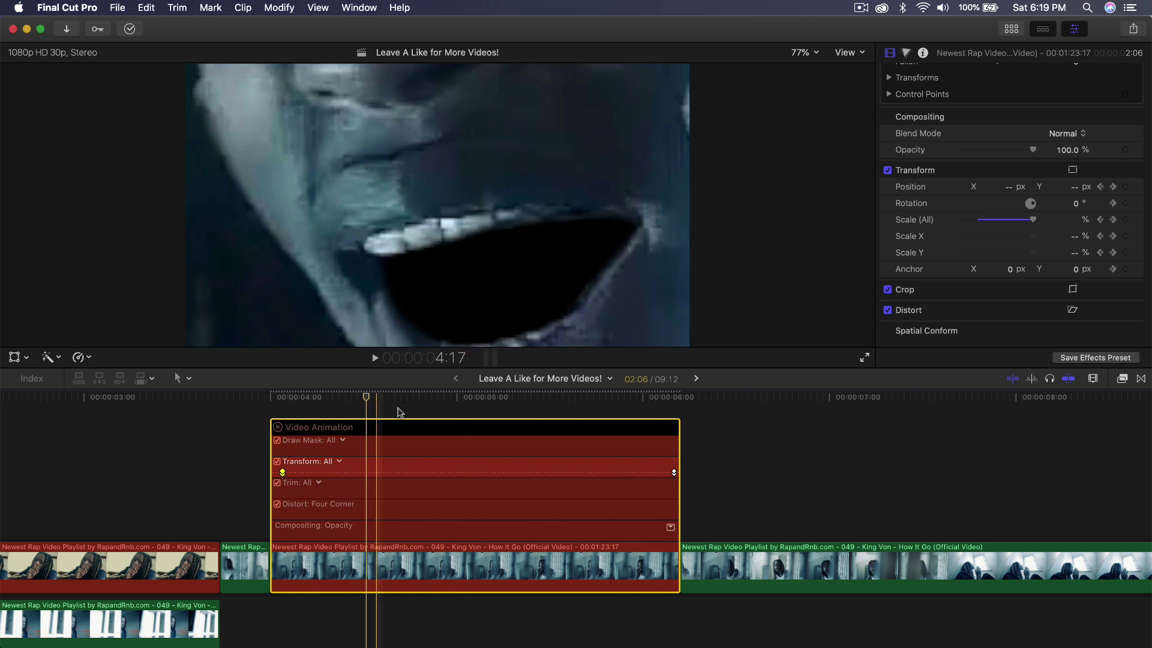
# - Turn on the Transform controls, change the interpolation of the freeze frame's motion-path keyframe, and play the mouth zoom from 4:00
pyautogui.click(17, 358)
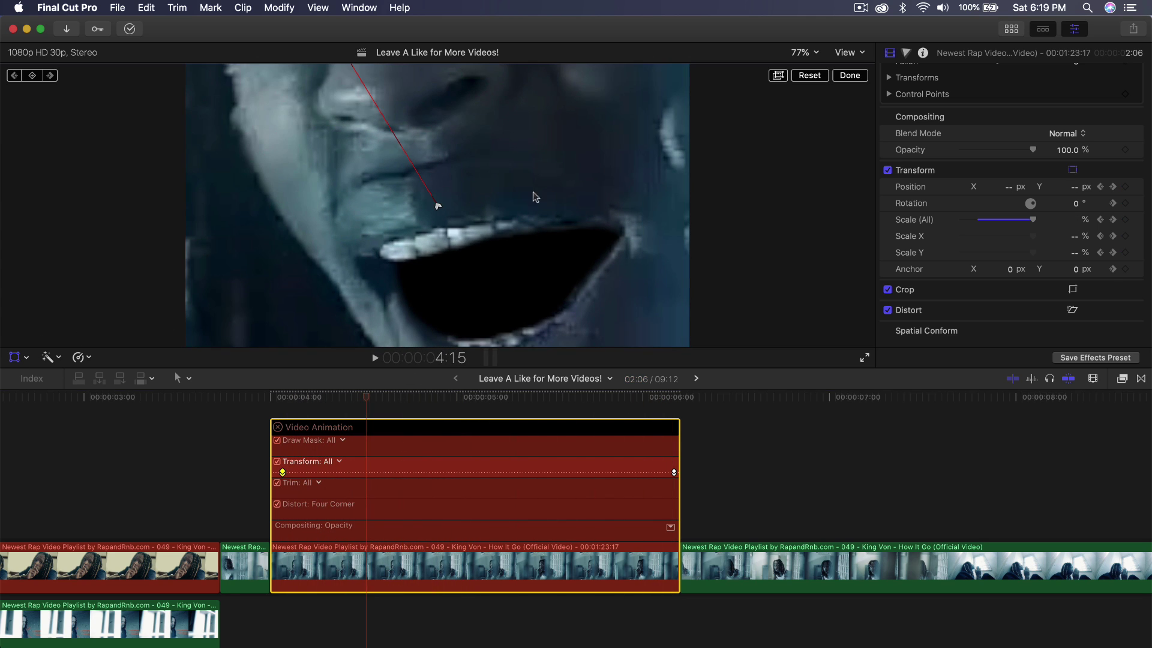
pyautogui.rightClick(439, 207)
pyautogui.click(454, 216)
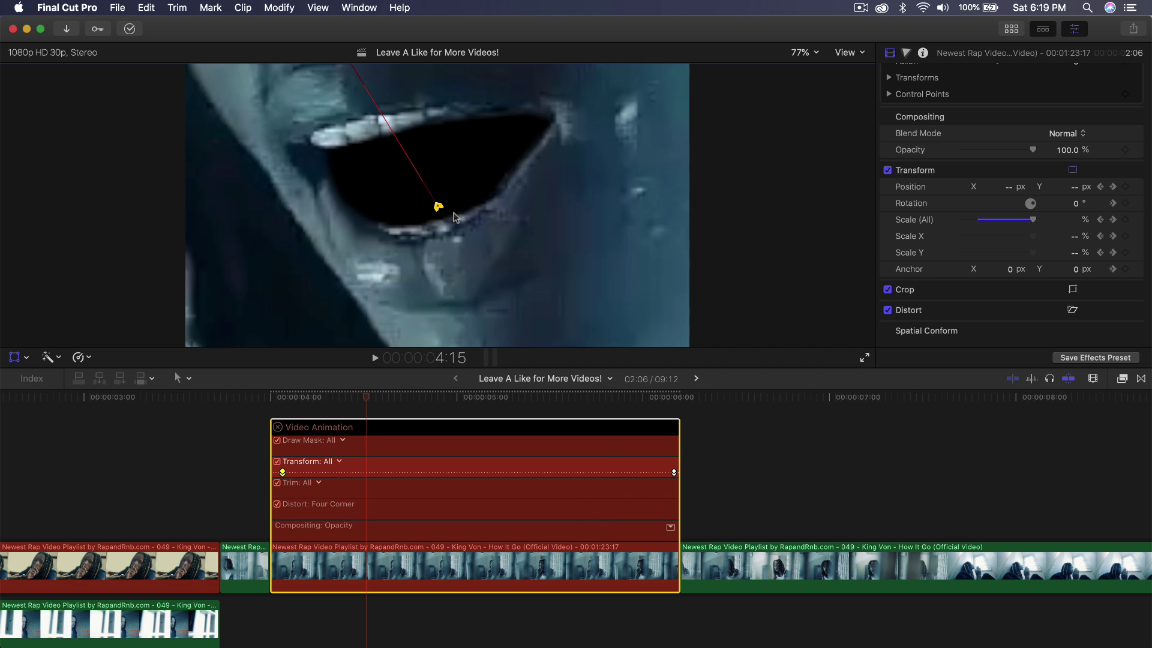
pyautogui.click(264, 394)
pyautogui.press('space')
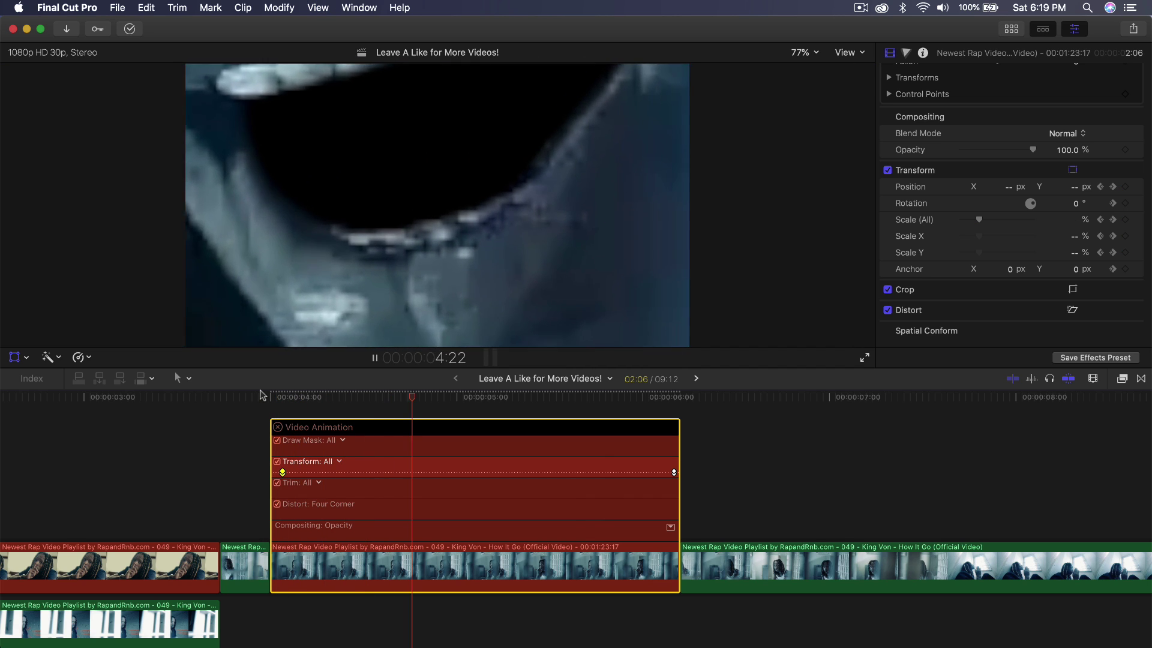
pyautogui.press('space')
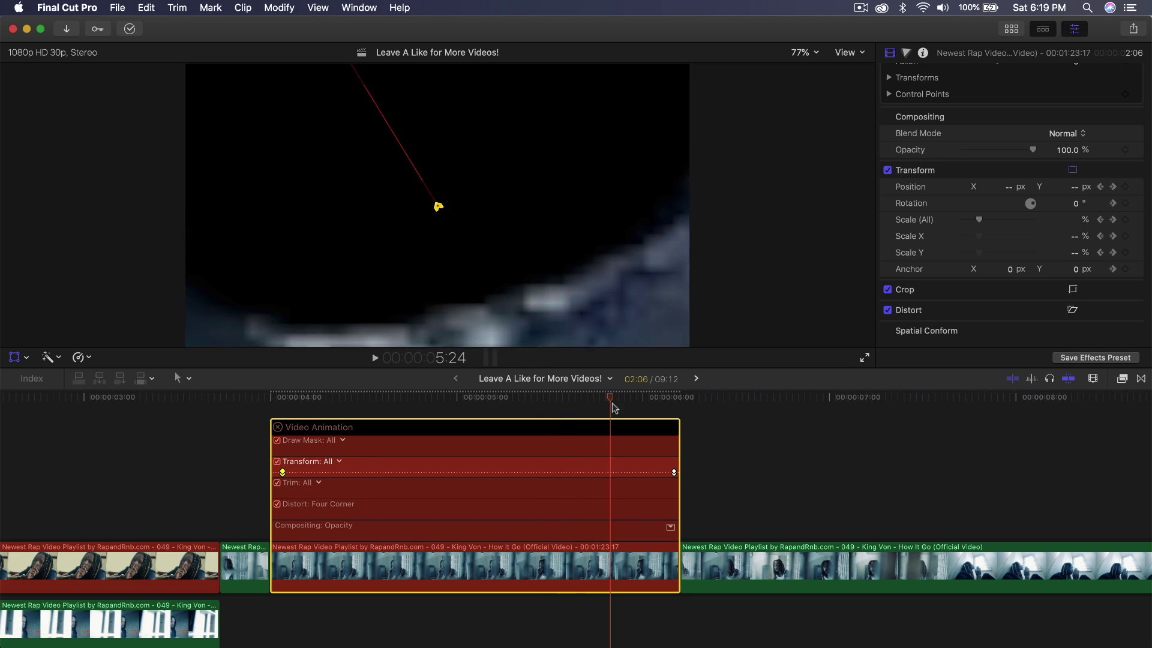
# - Recentre the mouth opening in the frame at 5:27 with a new Position keyframe, replay the zoom, and close the video animation
pyautogui.moveTo(632, 397); pyautogui.dragTo(627, 399)
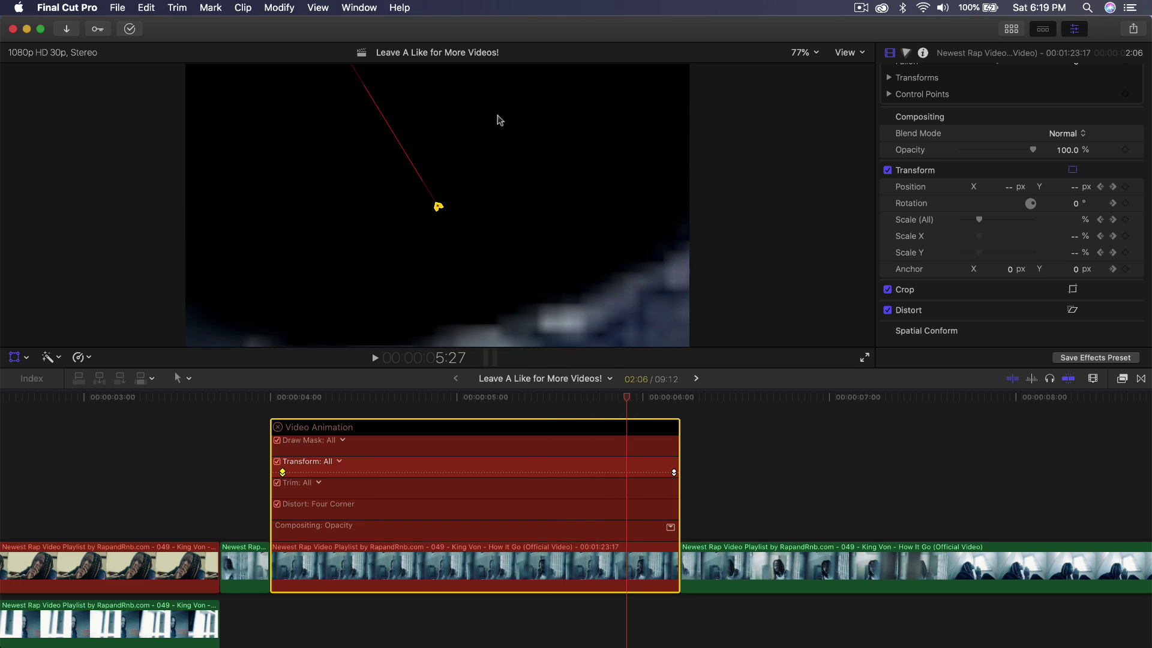
pyautogui.moveTo(498, 120); pyautogui.dragTo(514, 169)
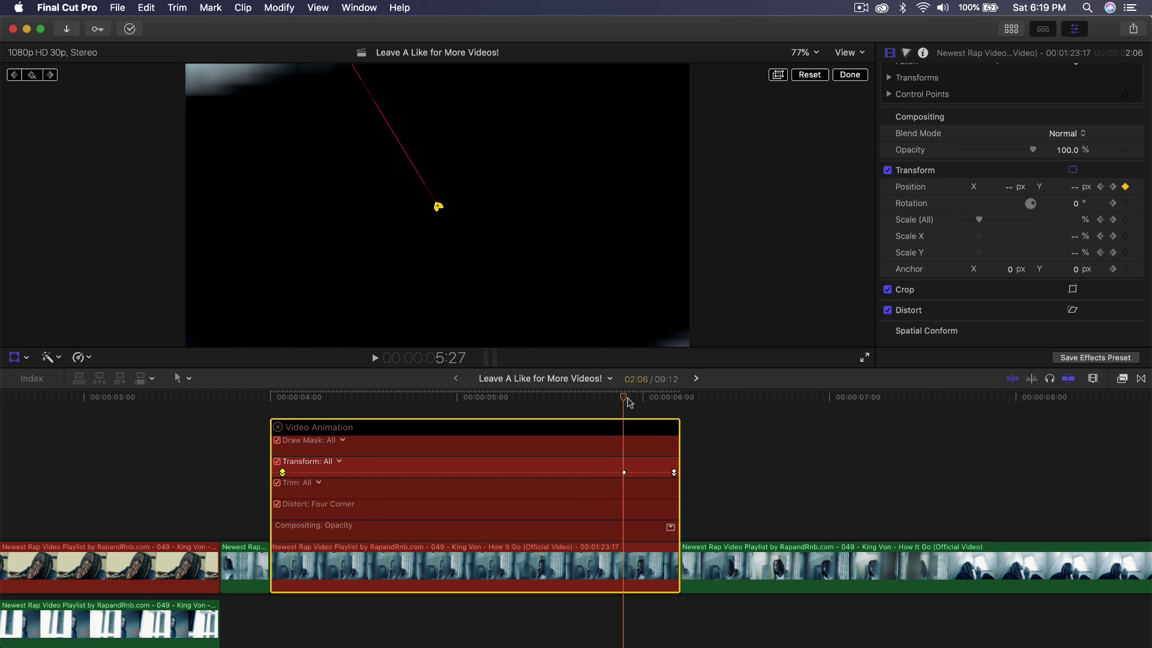
pyautogui.moveTo(626, 400); pyautogui.dragTo(354, 422)
pyautogui.press('space')
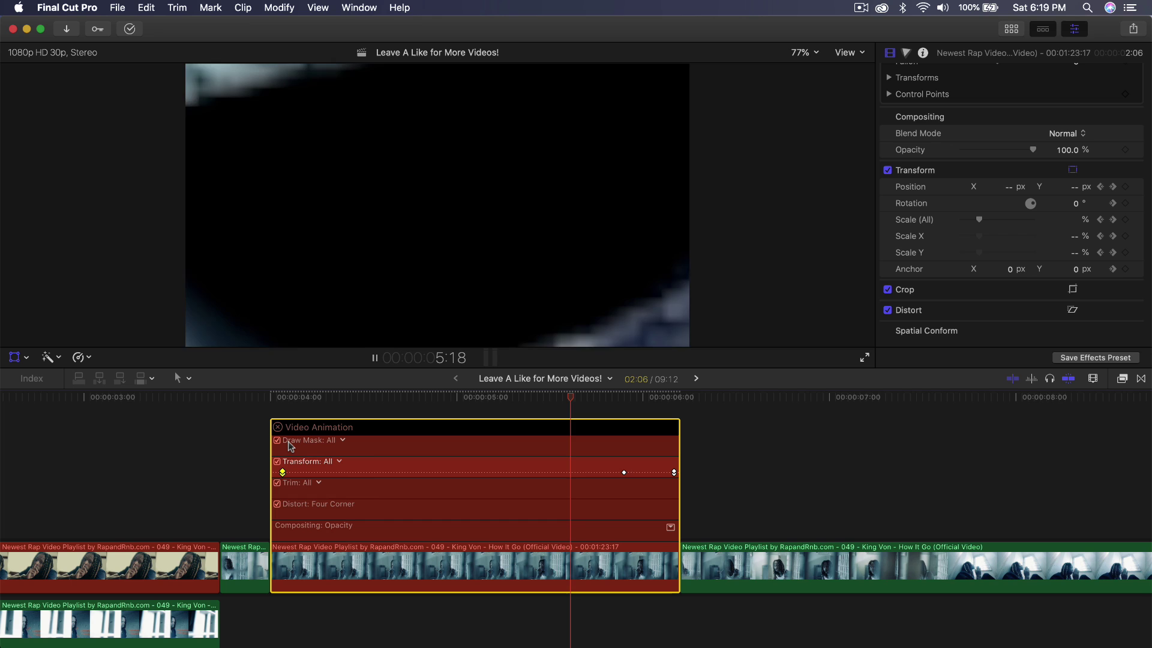
pyautogui.press('space')
pyautogui.click(277, 427)
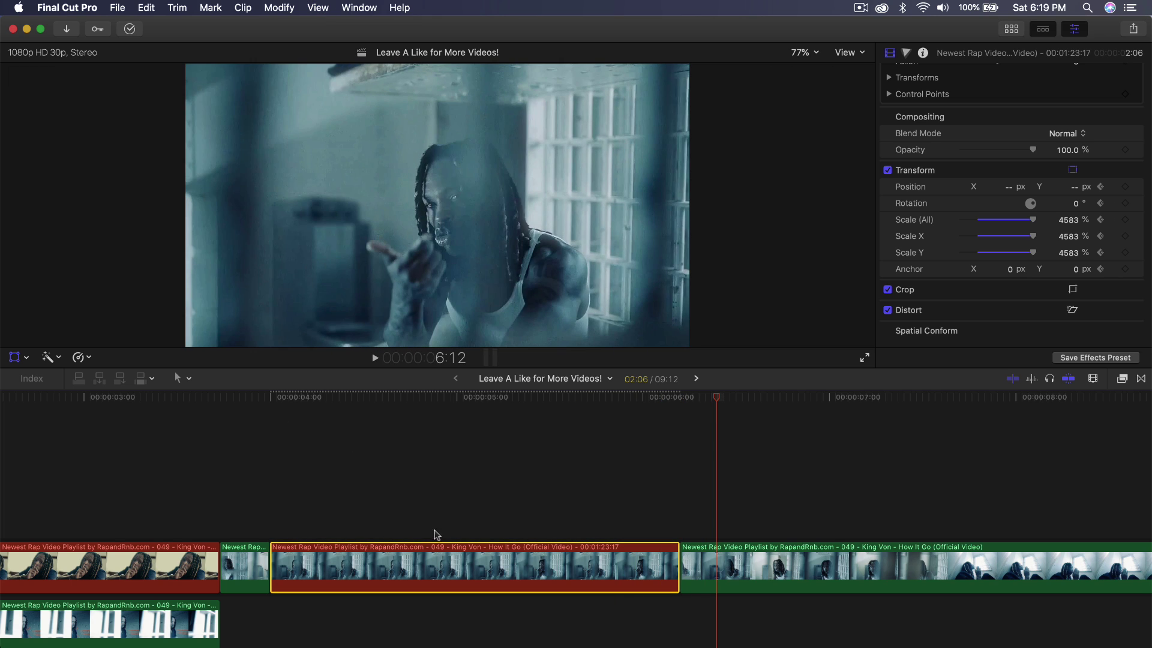
# - Make the second freeze frame a compound clip named "transition 2" in the Tutorial event and turn off the Transform controls
pyautogui.scroll(-3, 377, 570)
pyautogui.press('super+minus')
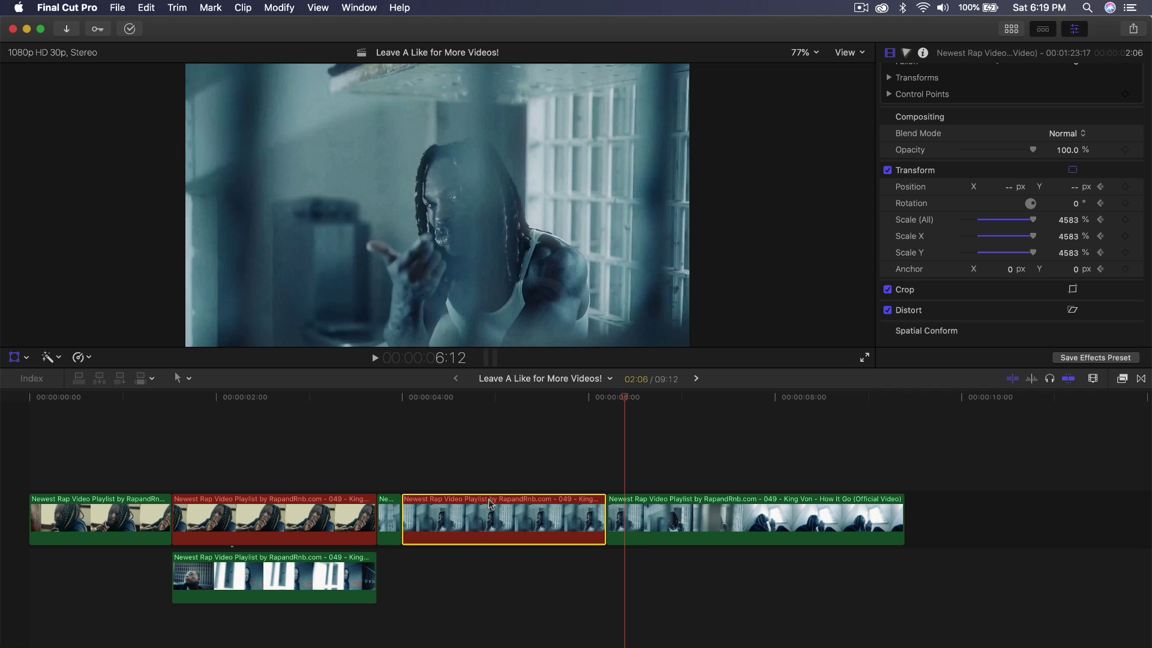
pyautogui.click(475, 513)
pyautogui.rightClick(438, 511)
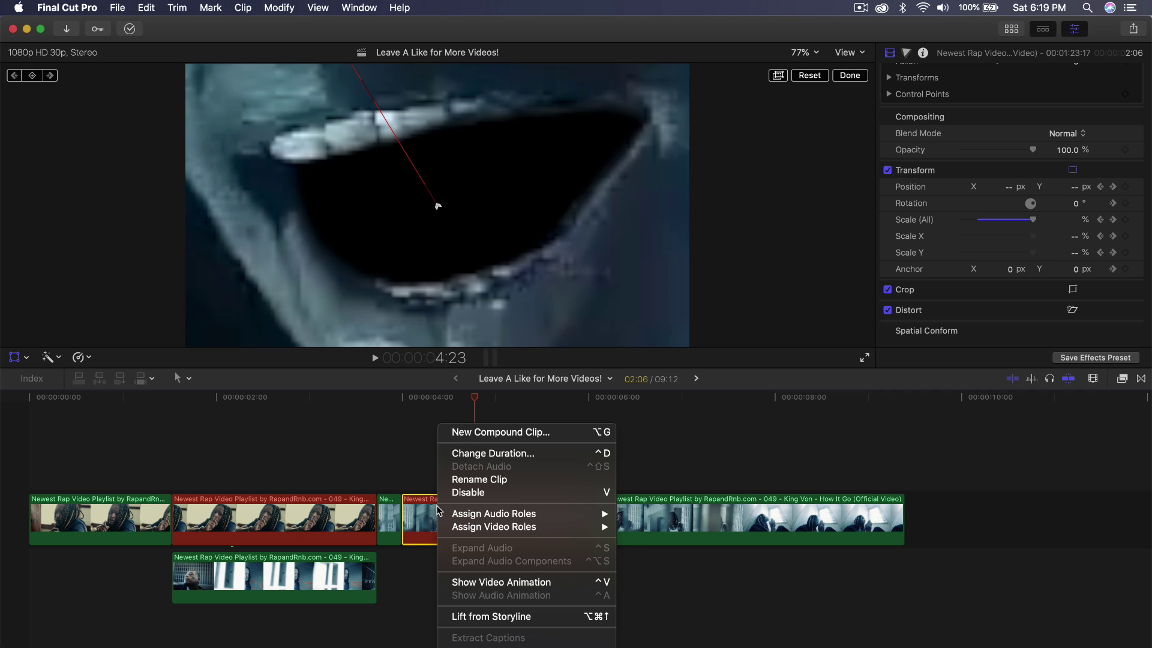
pyautogui.click(488, 432)
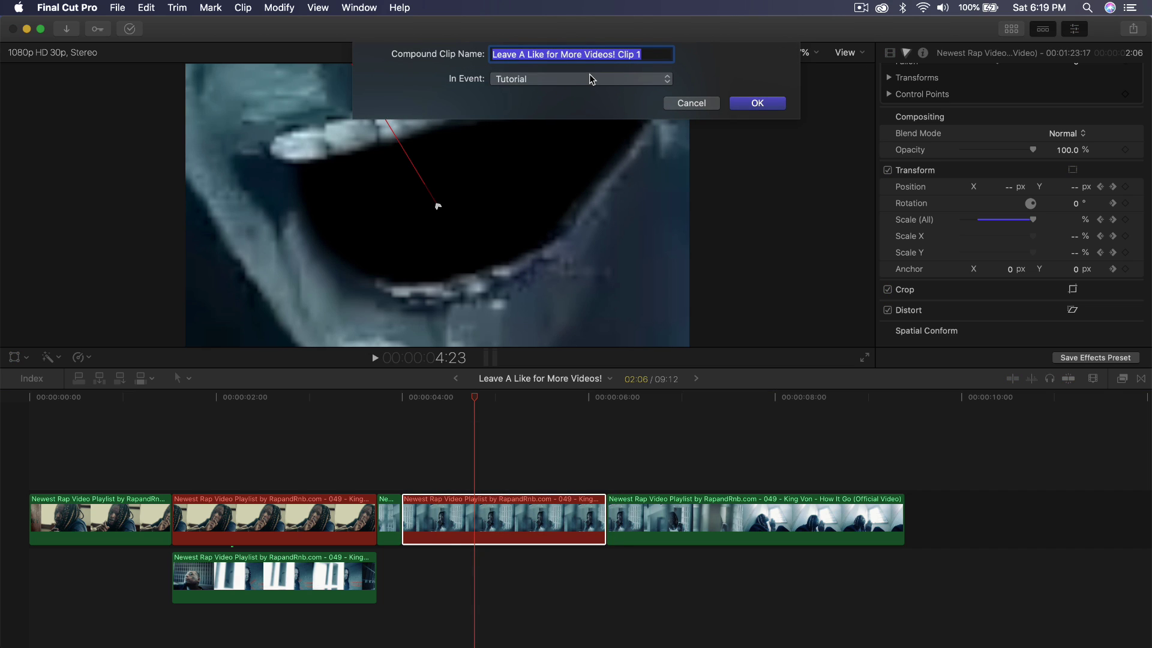
pyautogui.write('transition 2')
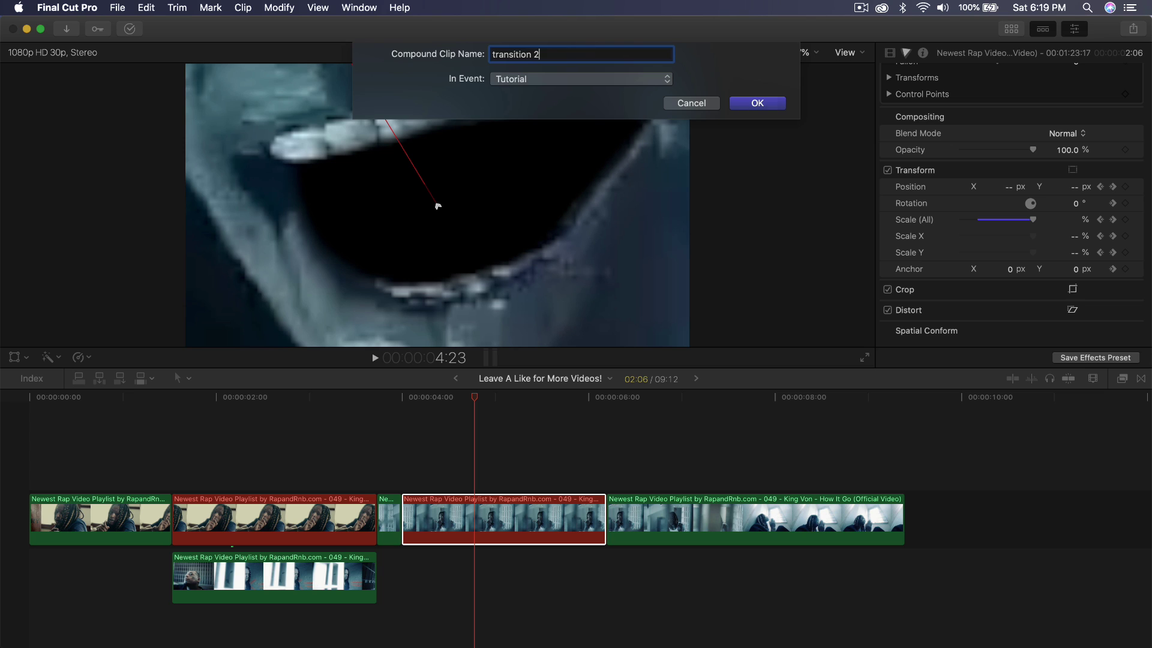
pyautogui.press('Return')
pyautogui.click(852, 74)
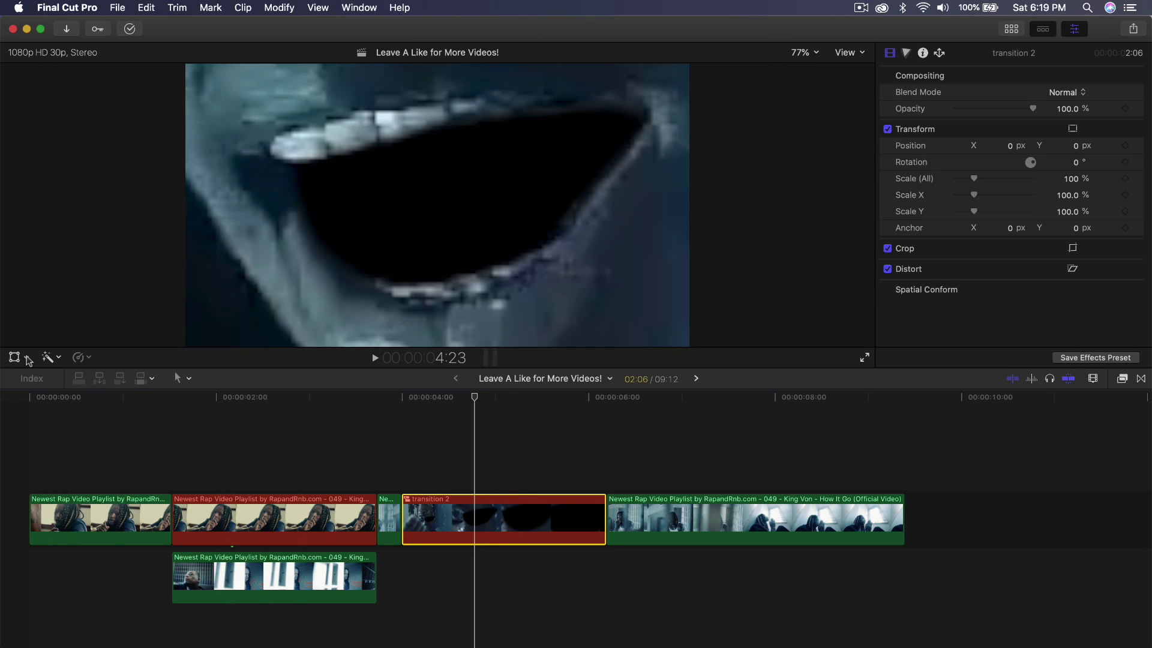
# - Reverse the transition 2 clip and play the timeline around its end to check the zoom-out from the mouth
pyautogui.click(87, 358)
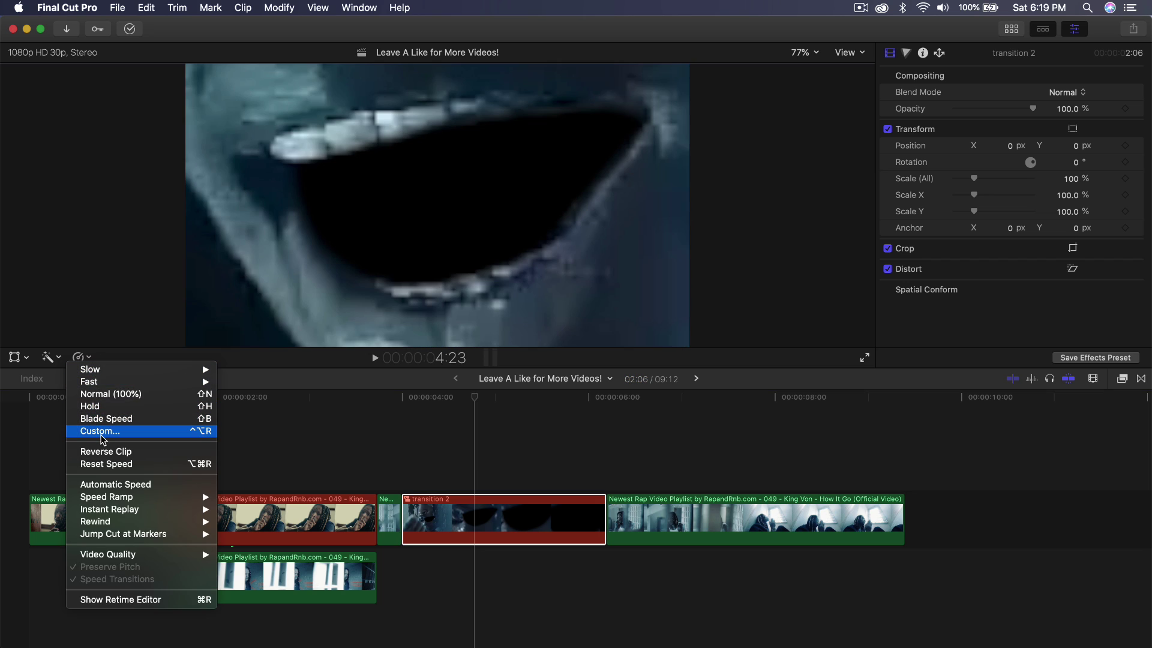
pyautogui.click(110, 456)
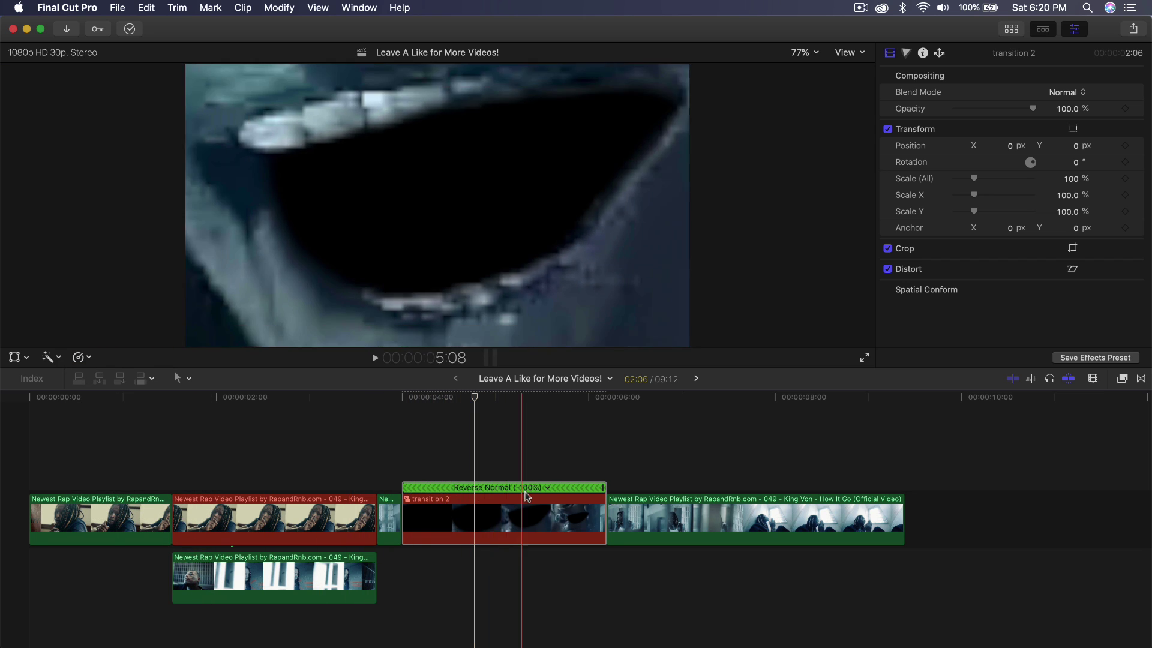
pyautogui.hscroll(2, 672, 507)
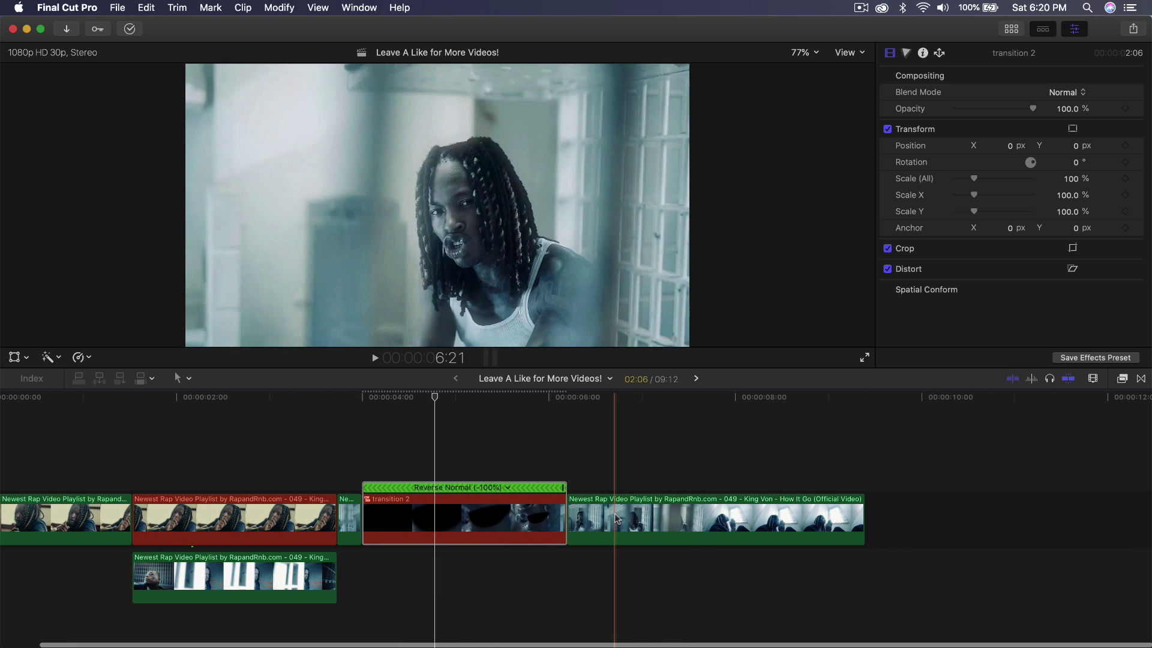
pyautogui.click(615, 513)
pyautogui.press('space')
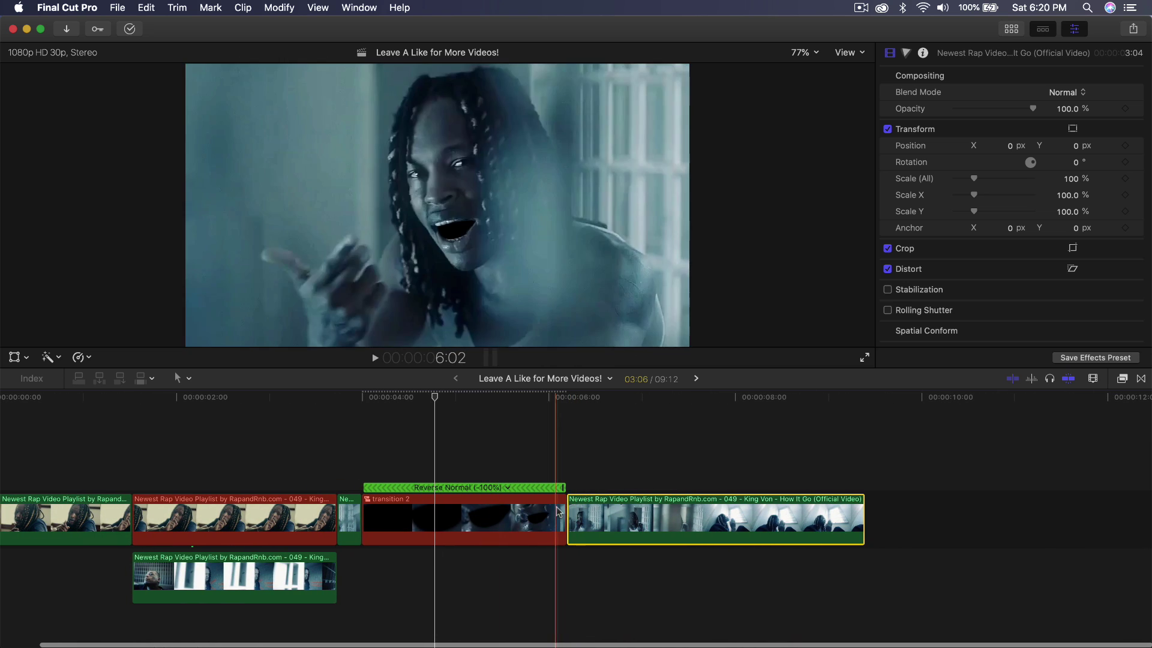
pyautogui.press('space')
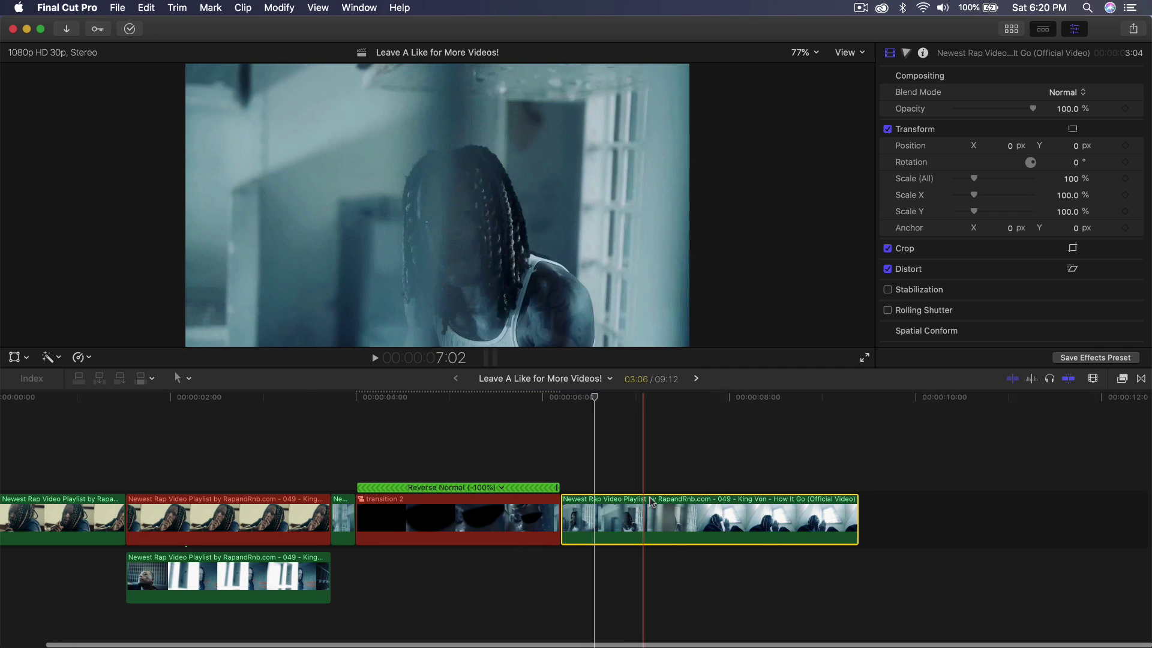
# - Extend the last clip to 20:23 and connect a 3:11 section cut from it beneath transition 2 at 4:00
pyautogui.moveTo(863, 509); pyautogui.dragTo(1150, 509)
pyautogui.hotkey('shift', 'z')
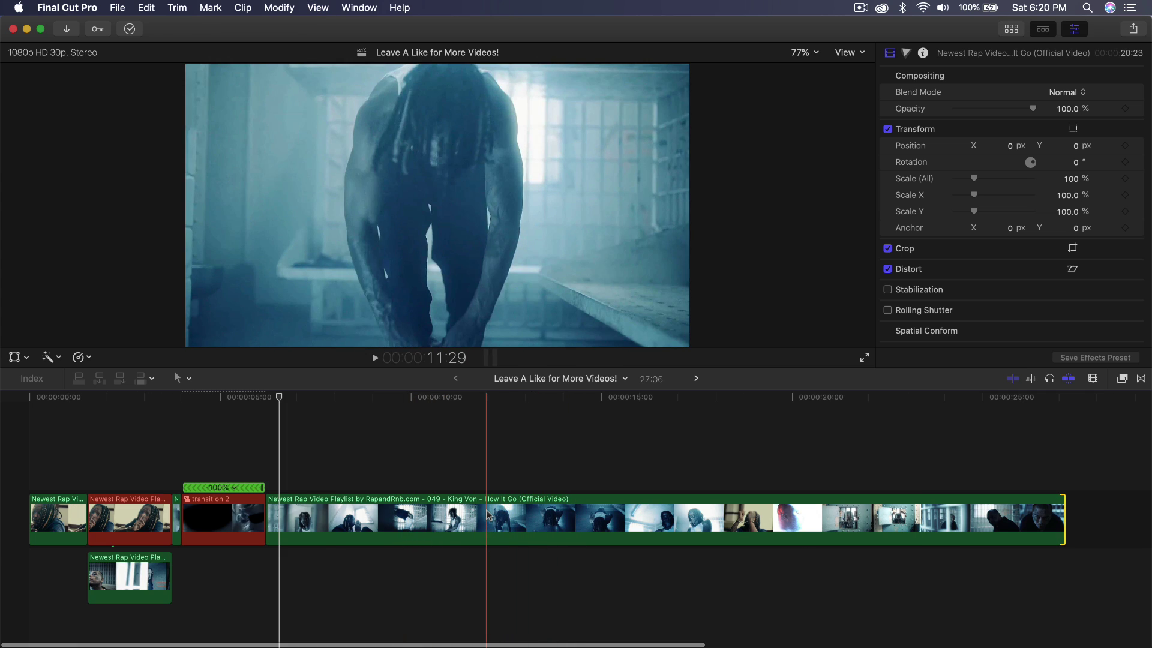
pyautogui.press('b')
pyautogui.moveTo(371, 573); pyautogui.dragTo(249, 574)
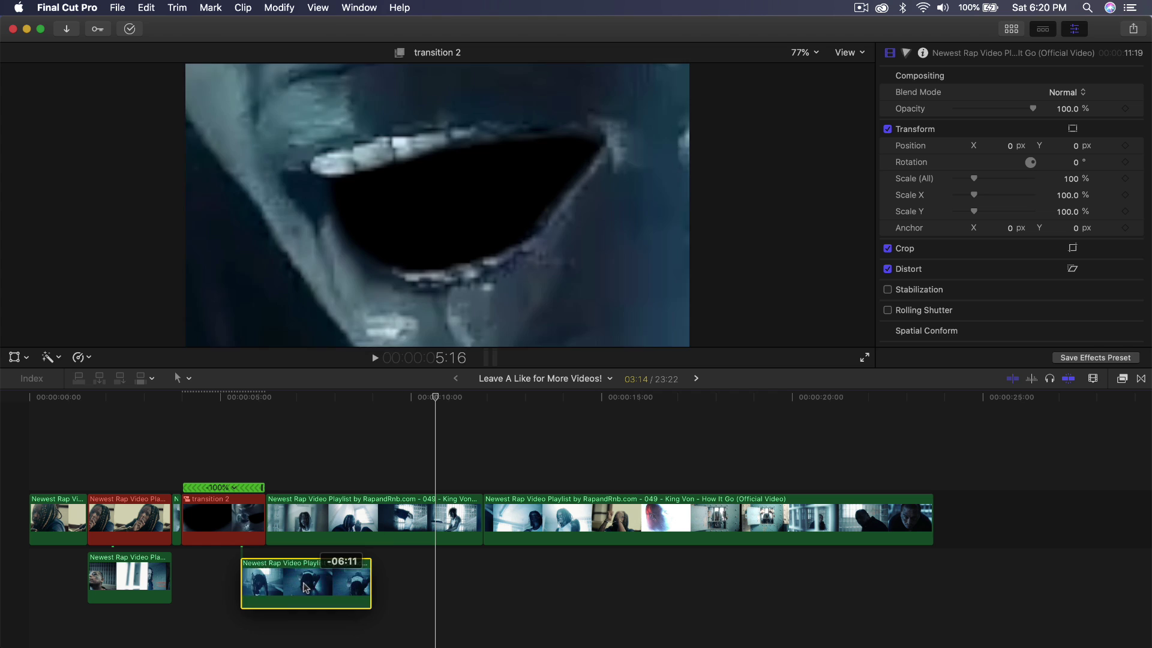
pyautogui.press('super+equal')
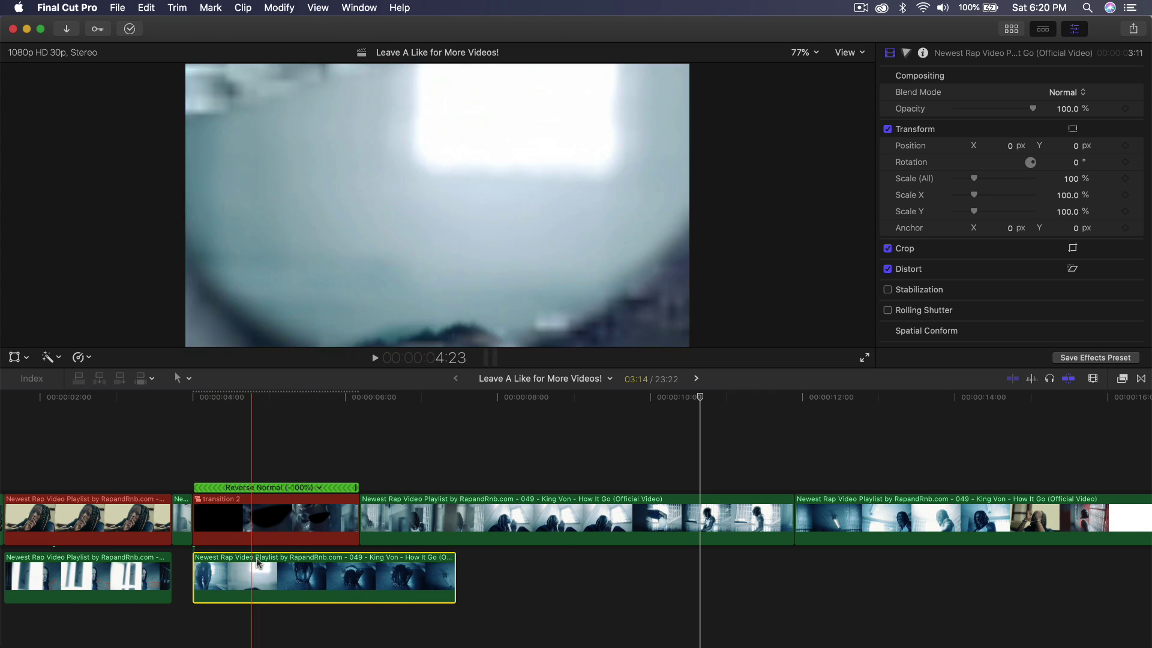
# - Play the timeline from the first clip through both transitions to check the footage revealed behind the mouth
pyautogui.hscroll(-5, 282, 564)
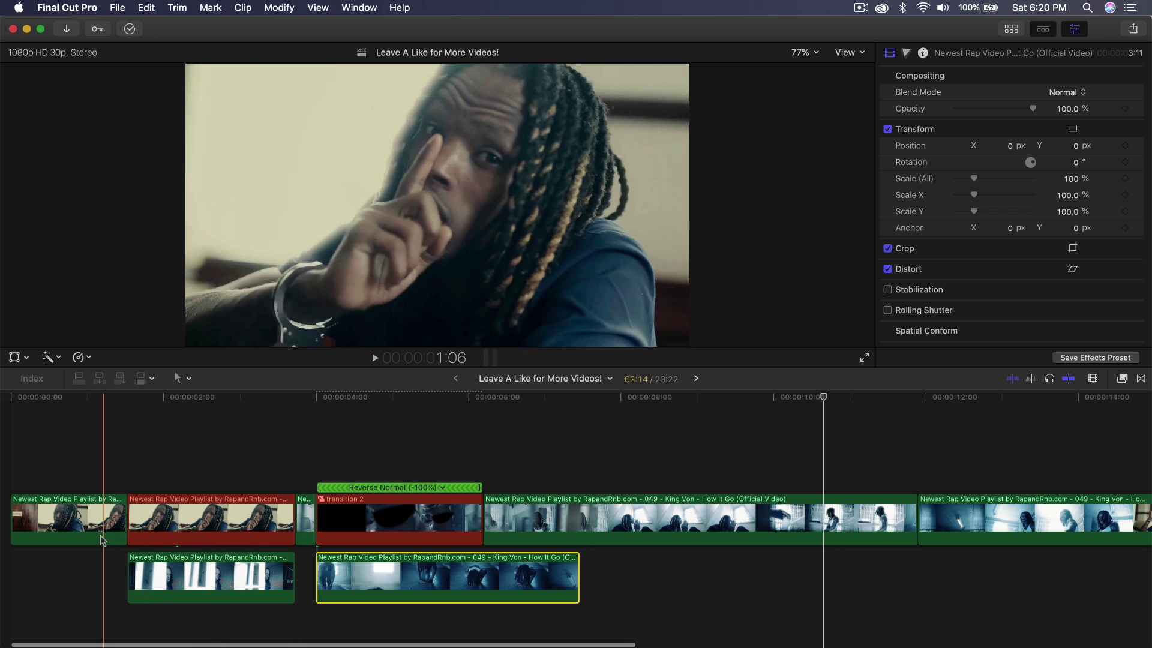
pyautogui.press('space')
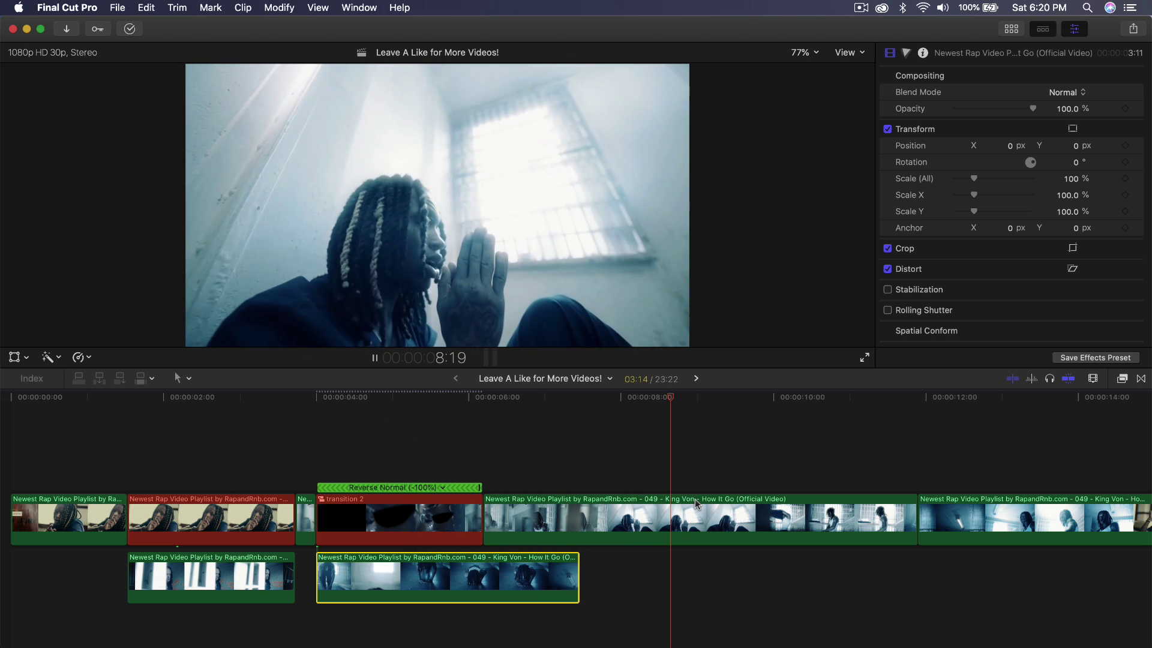
pyautogui.press('space')
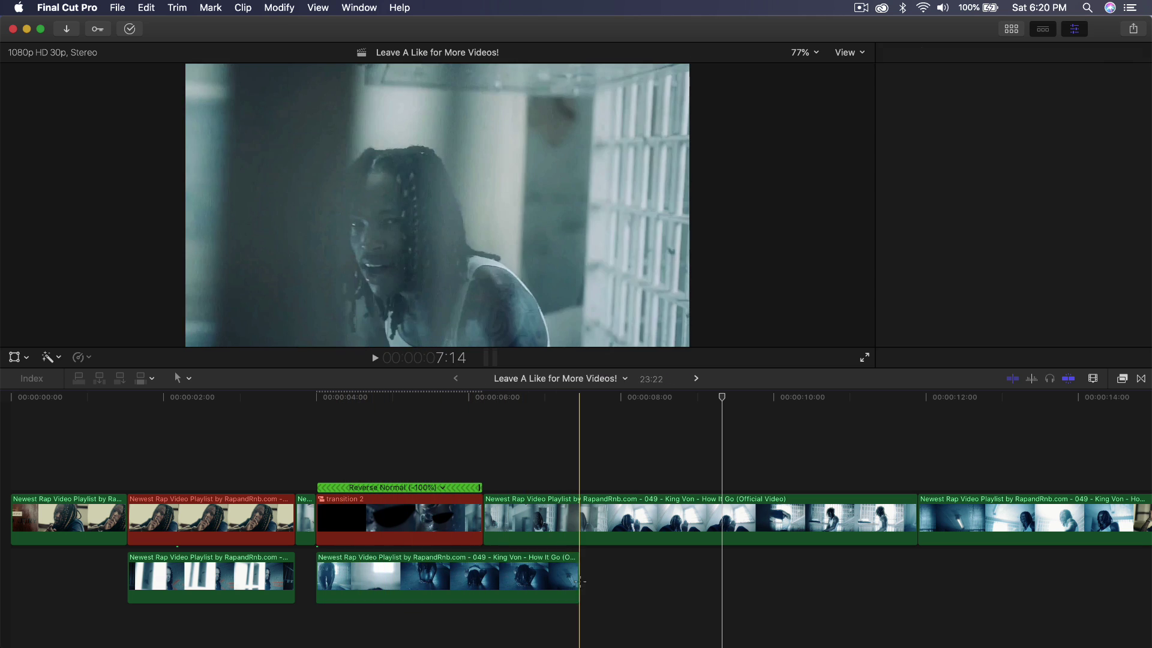
# - Retrim the clip connected beneath transition 2 to about 3:06 of later footage, starting on the man at the window, and play it
pyautogui.moveTo(578, 579); pyautogui.dragTo(1104, 600)
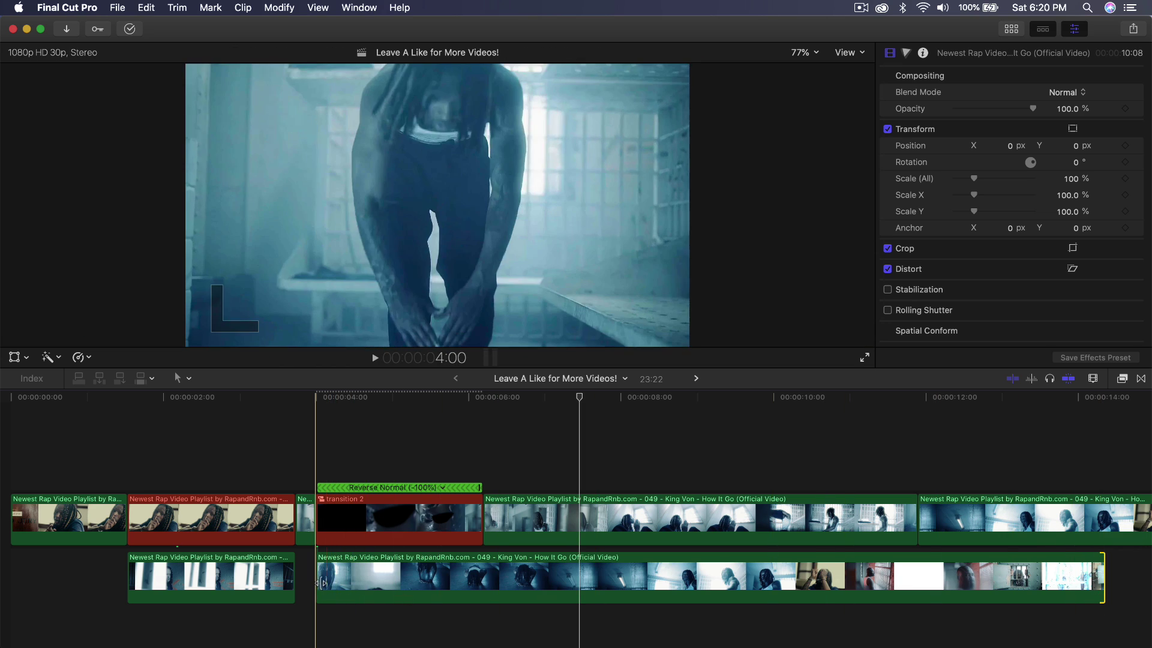
pyautogui.moveTo(322, 583); pyautogui.dragTo(350, 583)
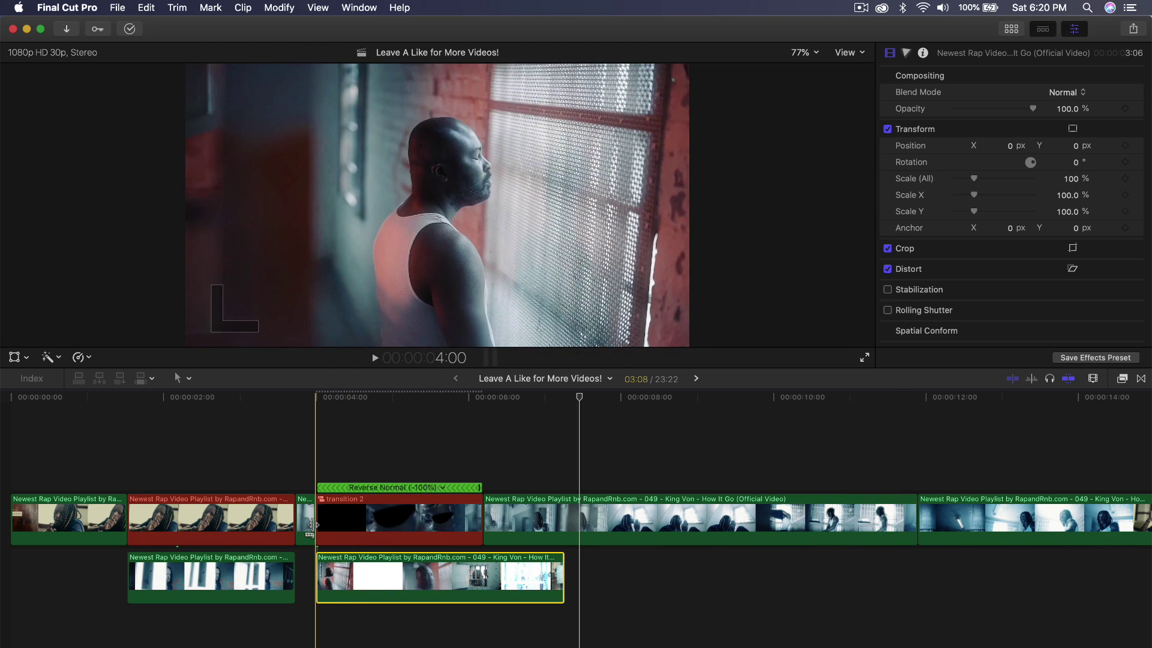
pyautogui.press('space')
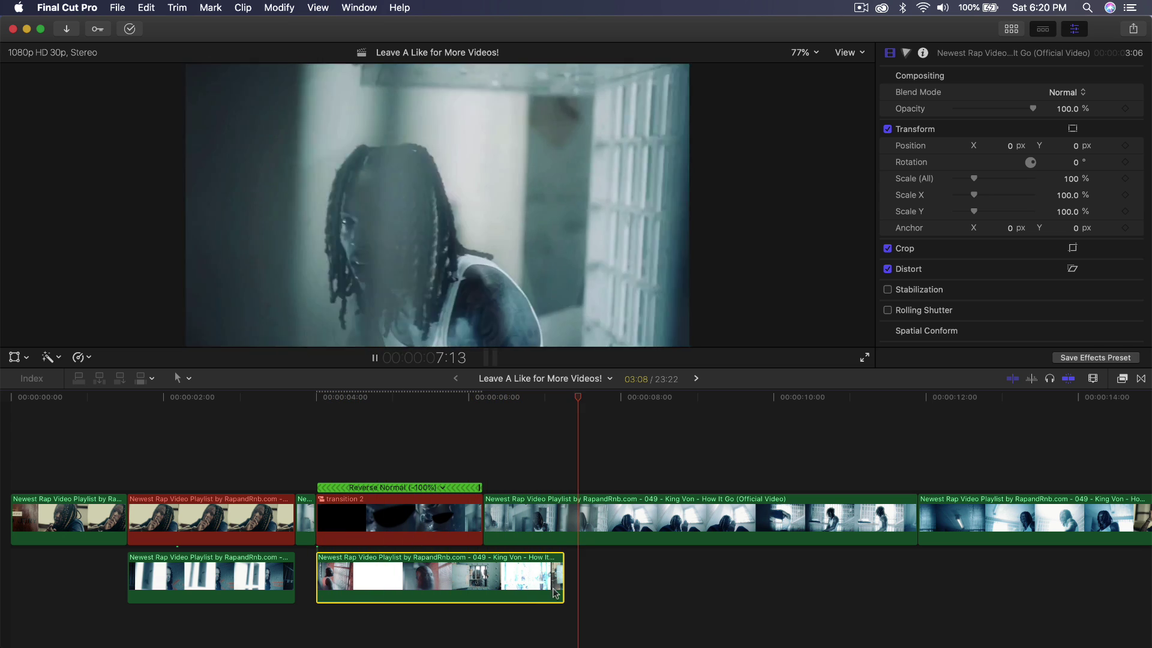
pyautogui.press('space')
# - Play the sequence from the beginning to review both zoom transitions with the new connected footage
pyautogui.click(977, 517)
pyautogui.hscroll(2, 953, 523)
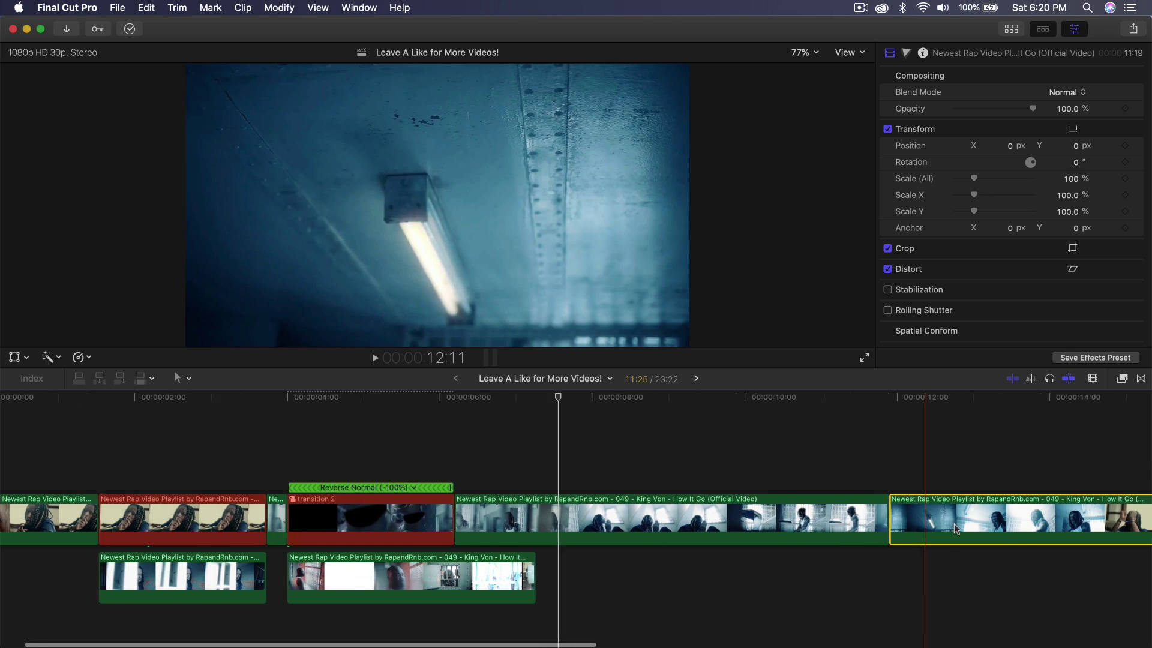
pyautogui.hscroll(-3, 954, 523)
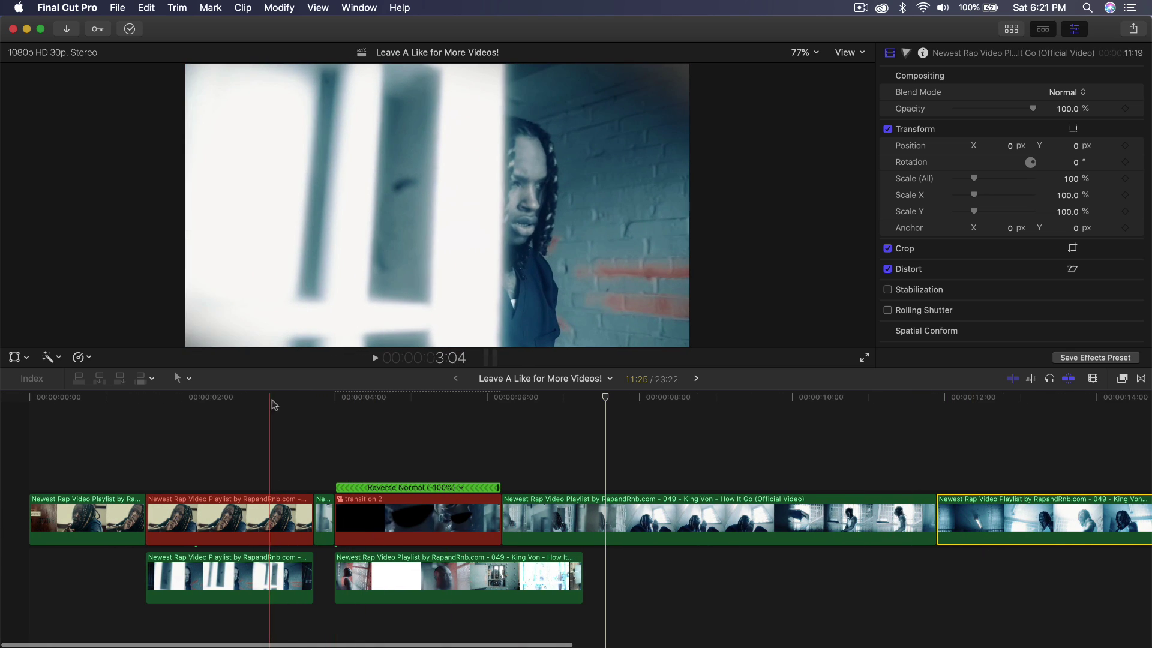
pyautogui.moveTo(278, 399); pyautogui.dragTo(120, 408)
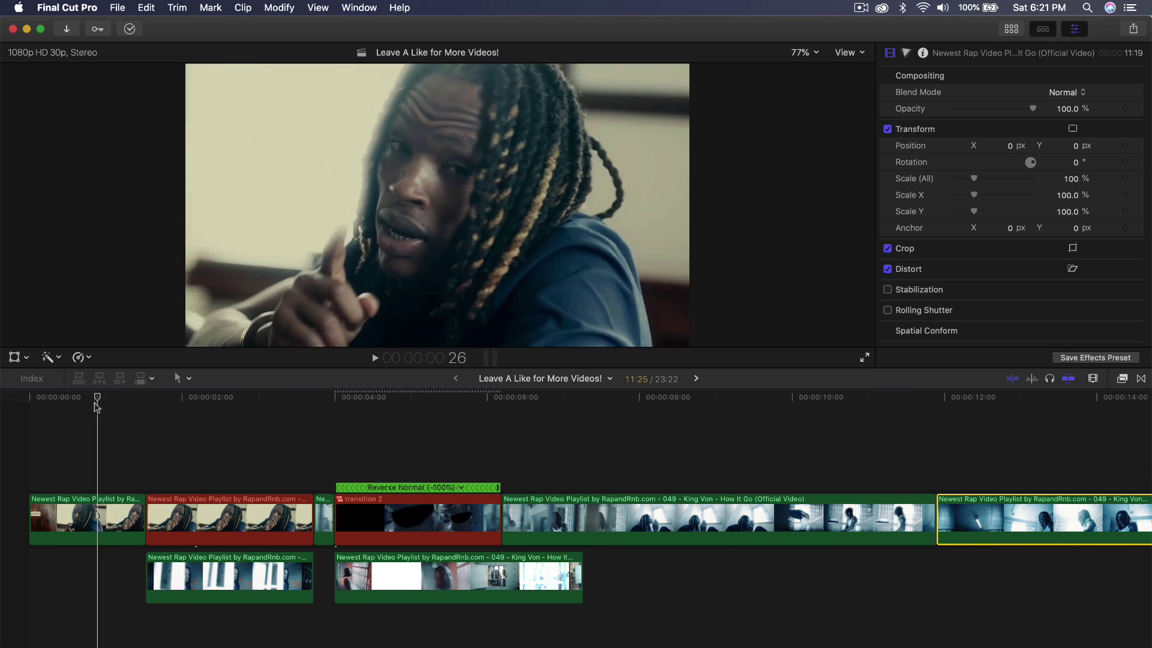
pyautogui.moveTo(50, 405); pyautogui.dragTo(21, 408)
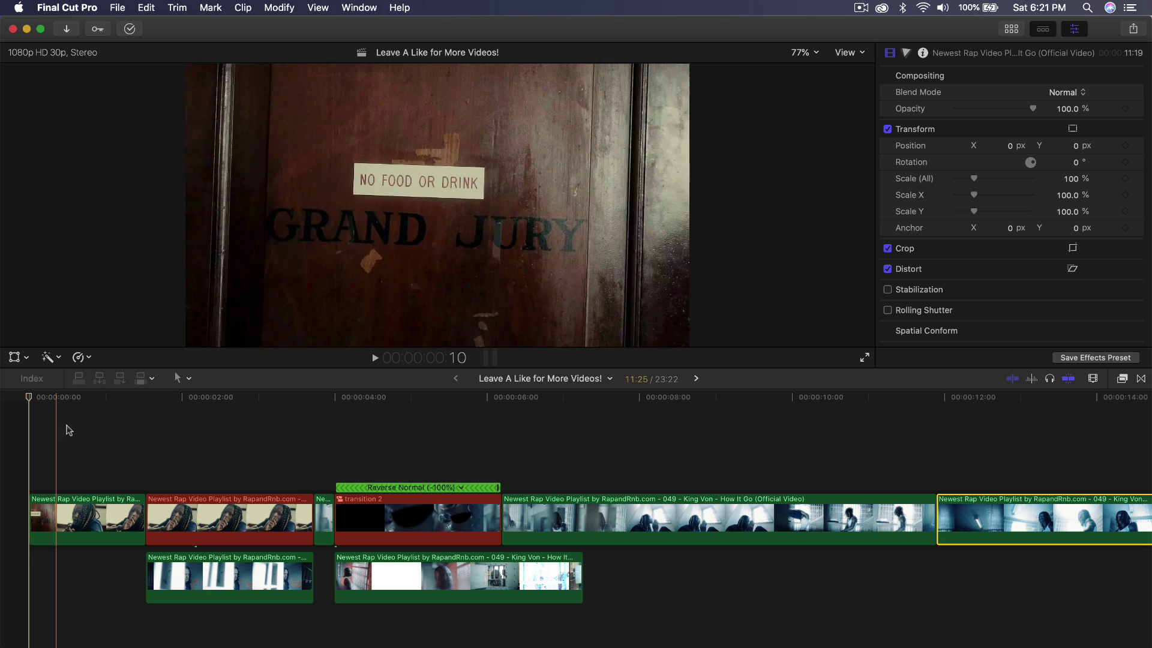
pyautogui.press('space')
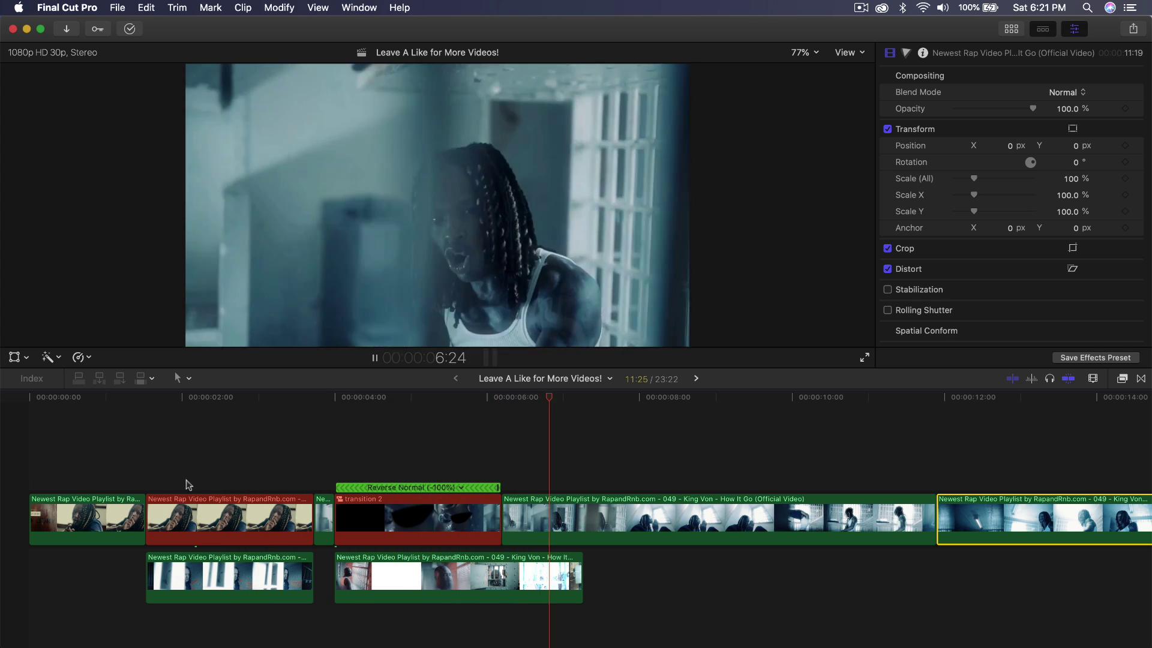
pyautogui.press('space')
# - Show the retime editor for transition 2, speed the reversed clip up until it lasts 0:21, and play the faster transition
pyautogui.click(455, 491)
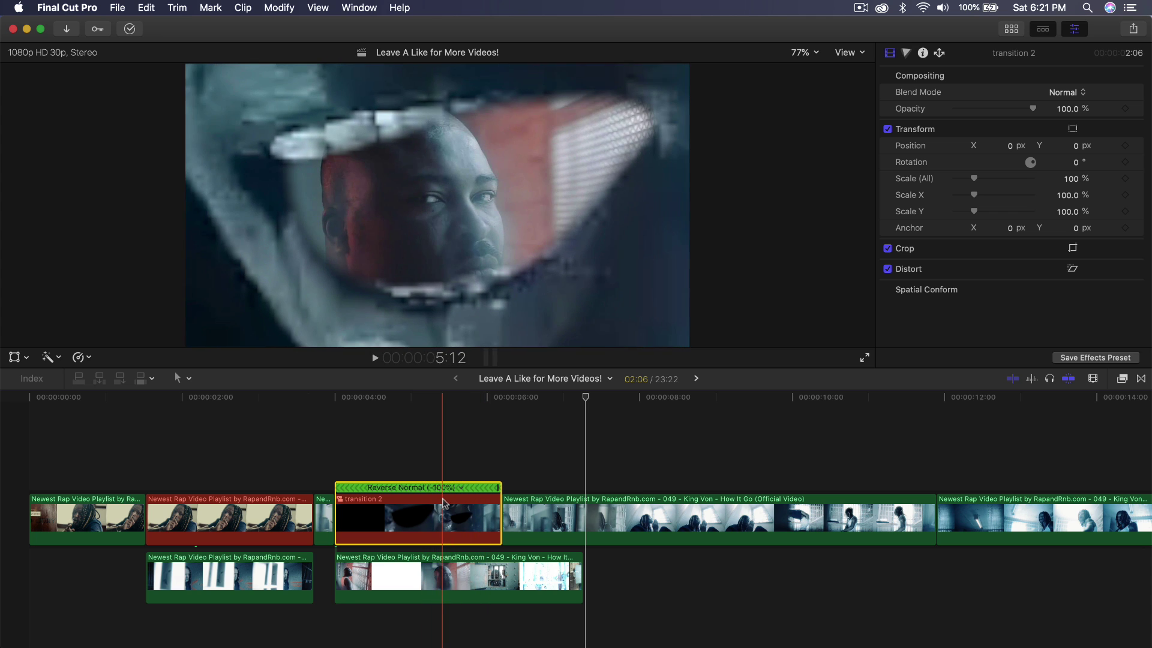
pyautogui.press('super+r')
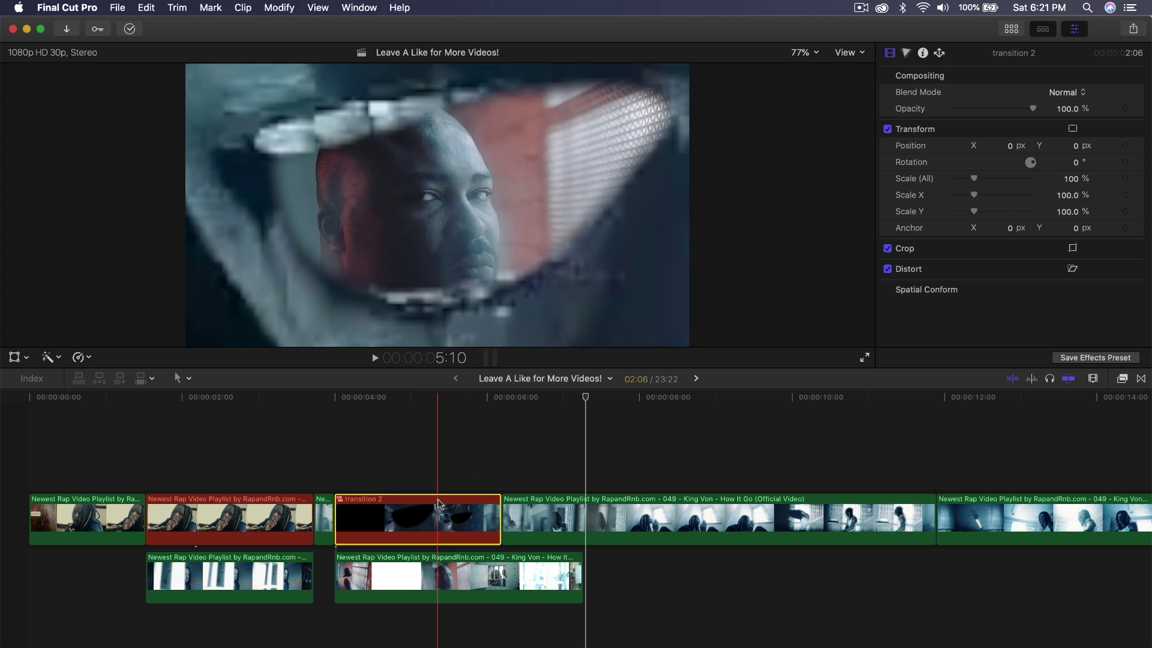
pyautogui.press('super+r')
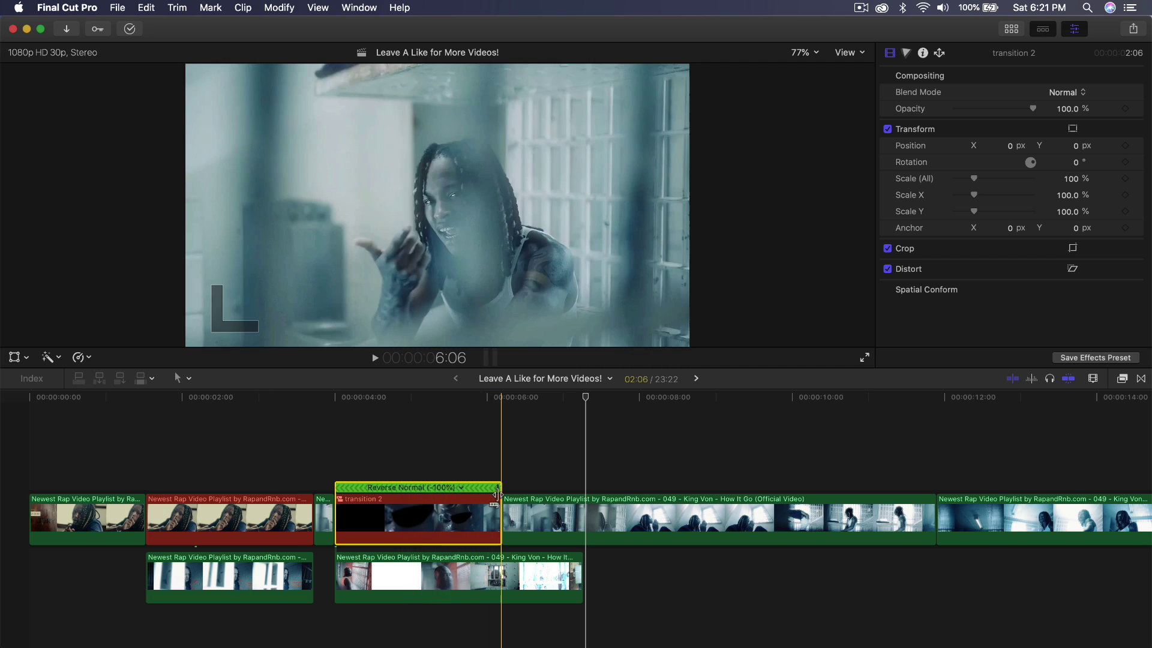
pyautogui.moveTo(498, 490); pyautogui.dragTo(426, 493)
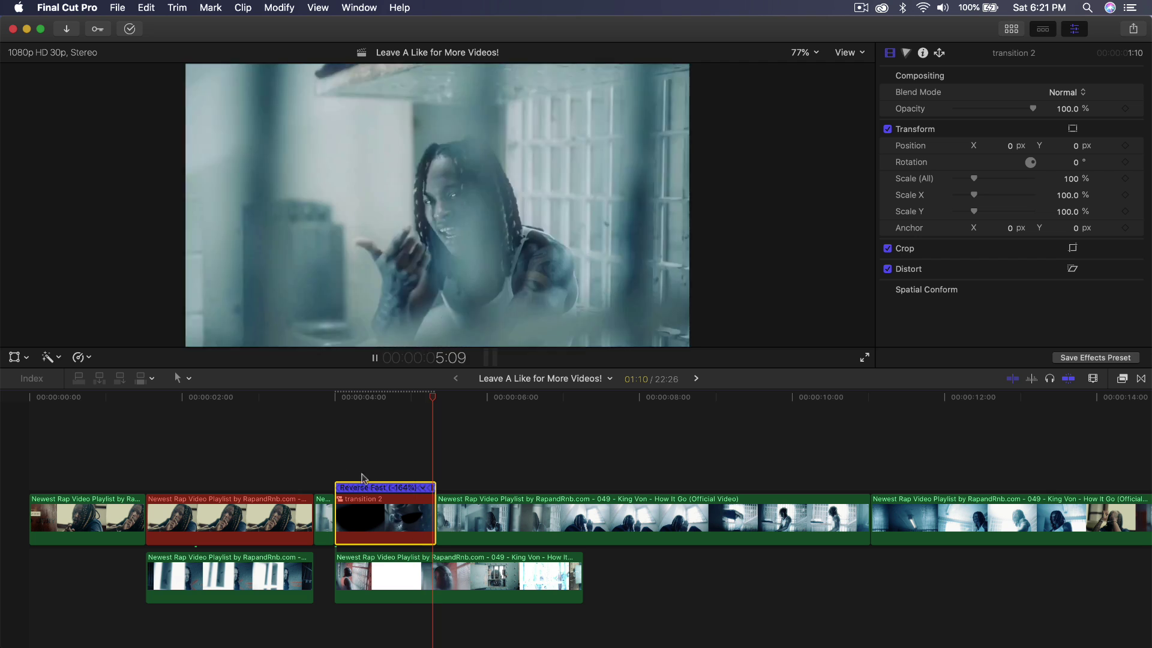
pyautogui.moveTo(434, 487); pyautogui.dragTo(387, 487)
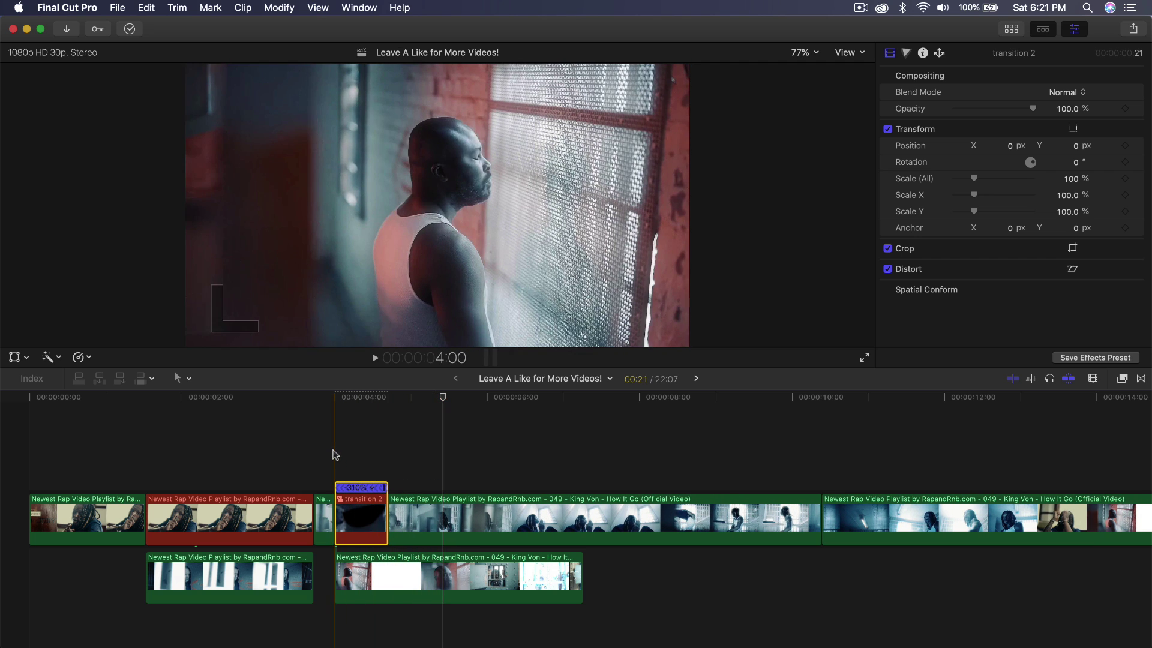
pyautogui.press('space')
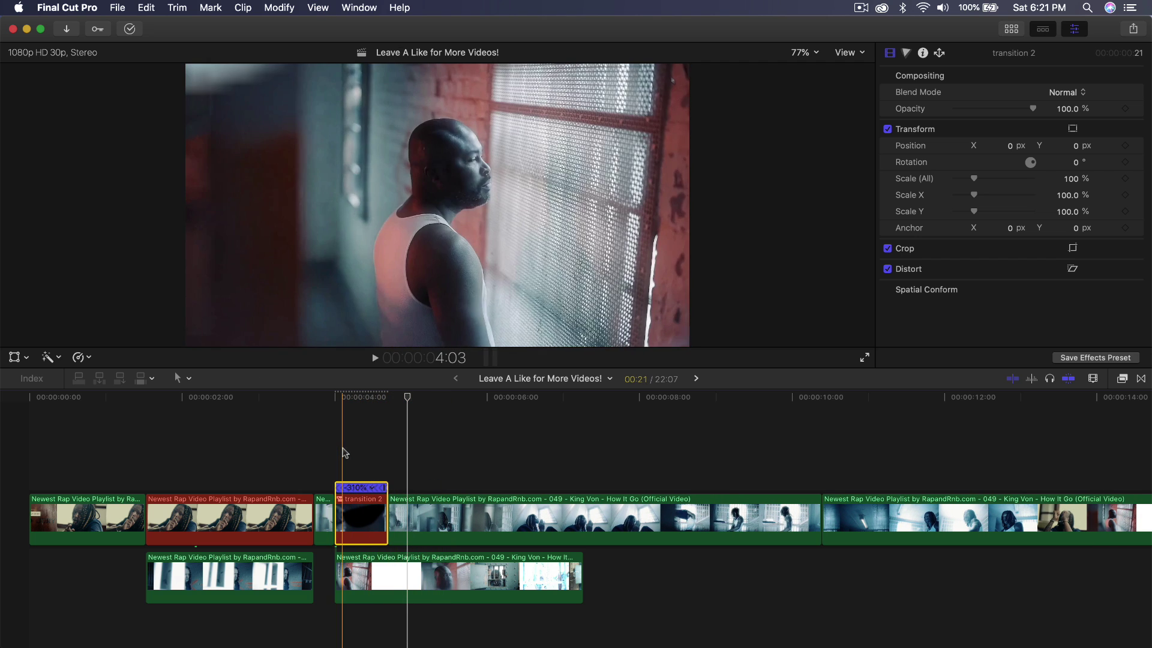
# - Make the first freeze frame a compound clip named "transition 1" sped up to 185%, and return the playhead to its start at 1:16
pyautogui.click(220, 515)
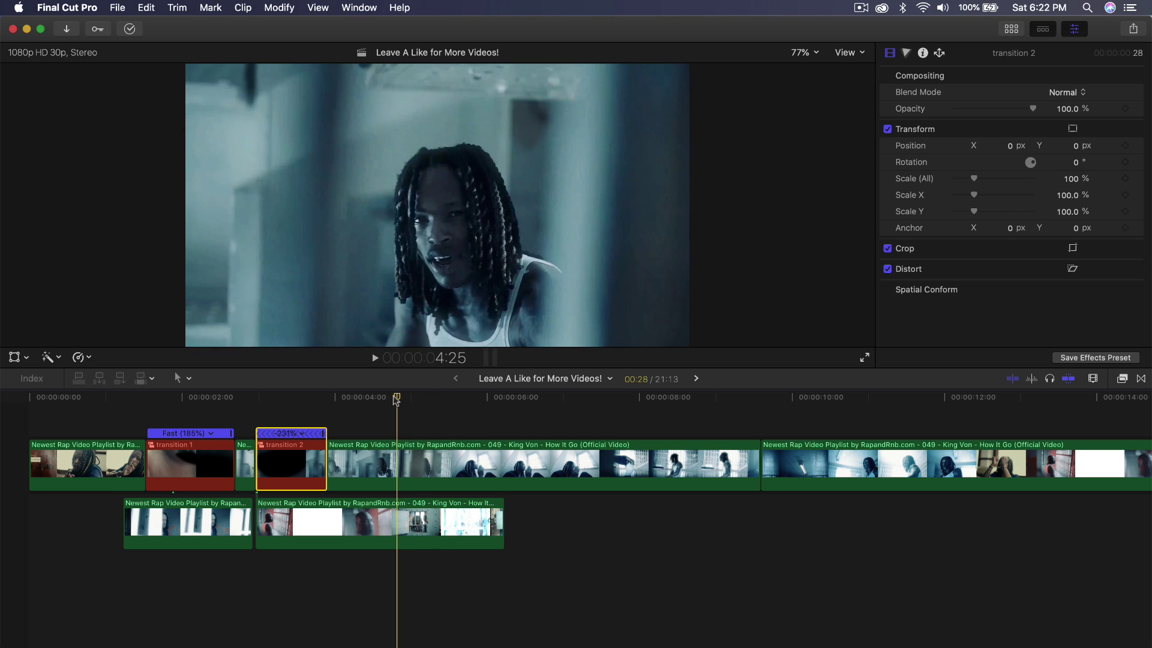
pyautogui.moveTo(396, 400); pyautogui.dragTo(154, 407)
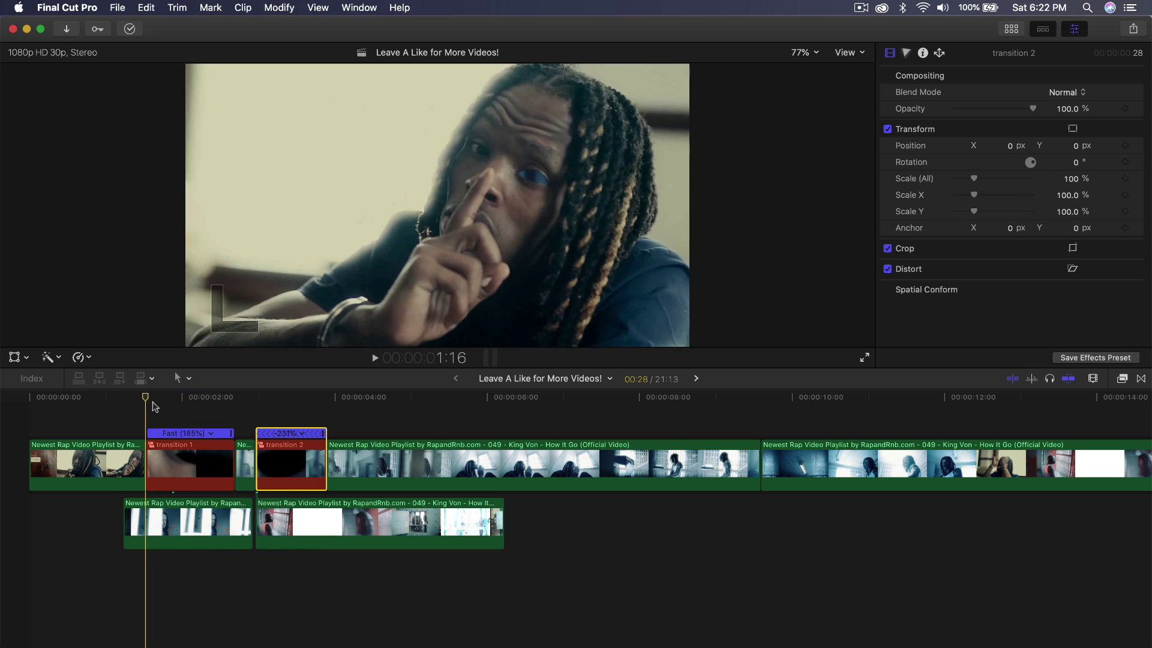